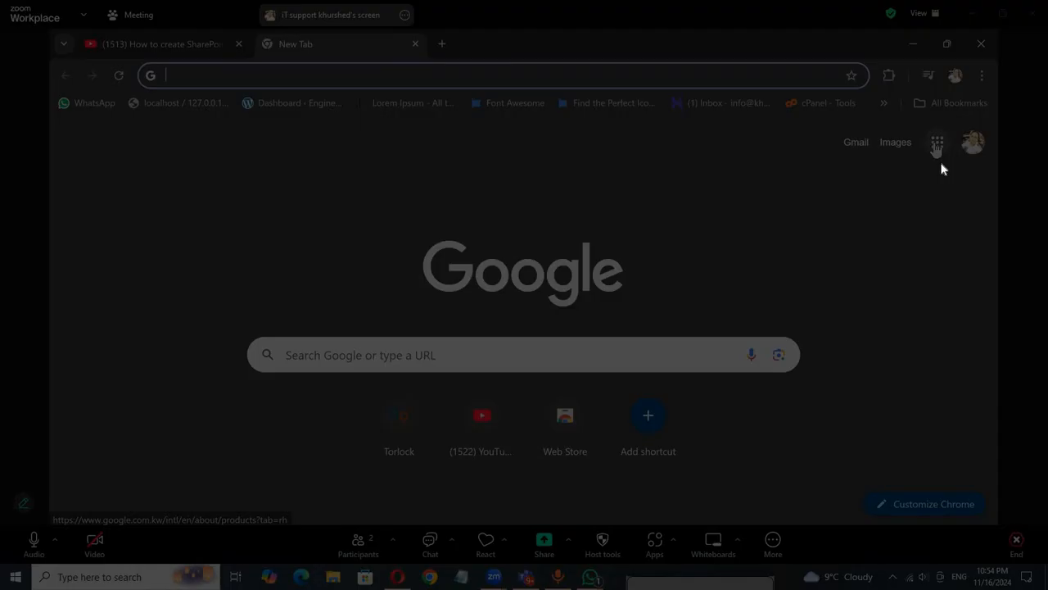
# Open the nine-dot Google apps launcher on Chrome's new tab page
pyautogui.click(937, 145)
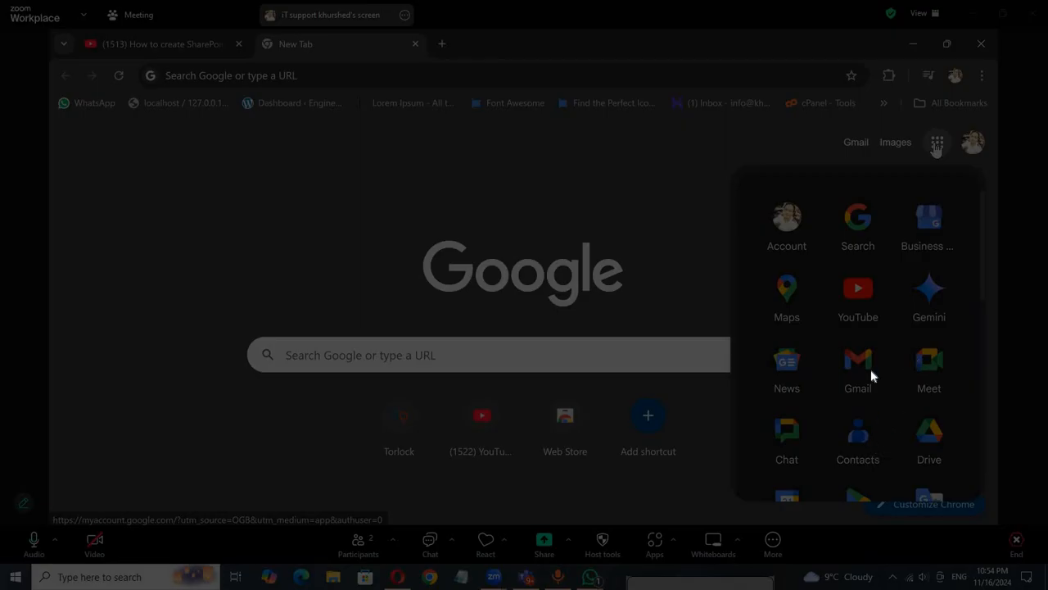
# Launch Google Maps and choose Add your business from its side menu
pyautogui.click(785, 308)
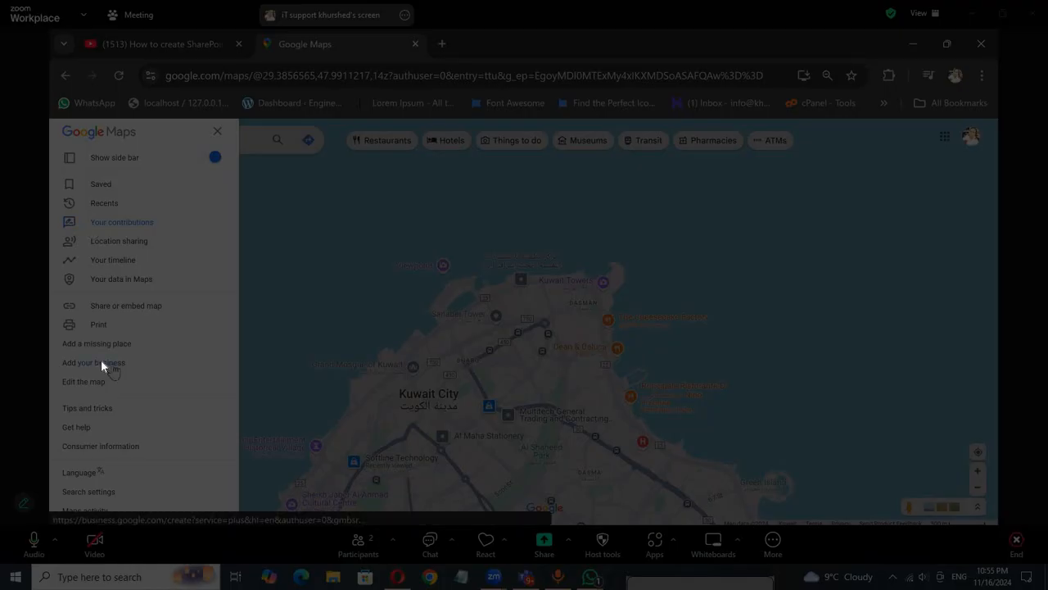
pyautogui.click(101, 366)
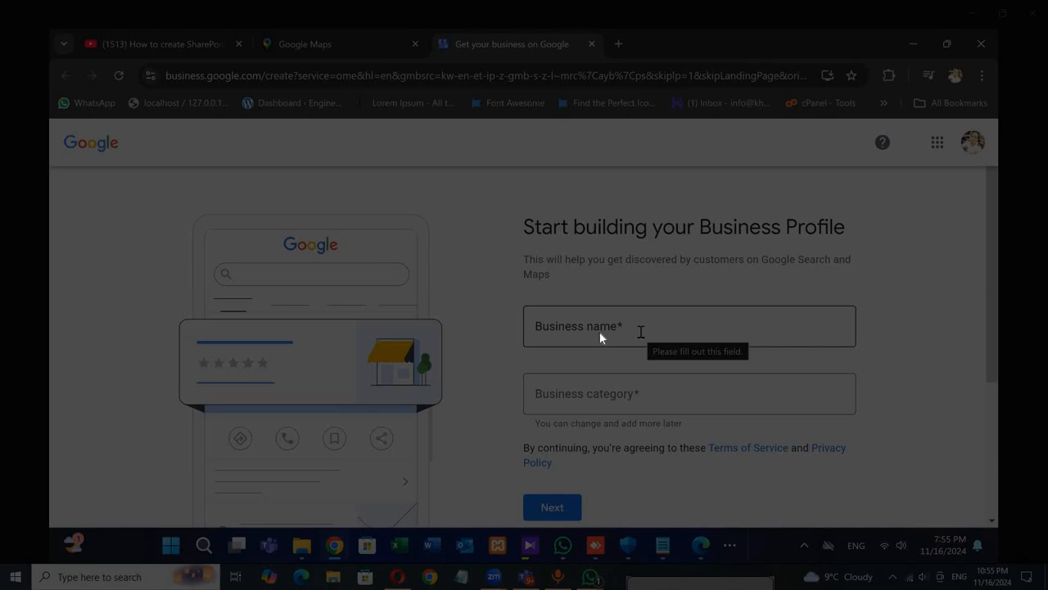
# Focus the Business name field, then open a second browser tab
pyautogui.click(641, 331)
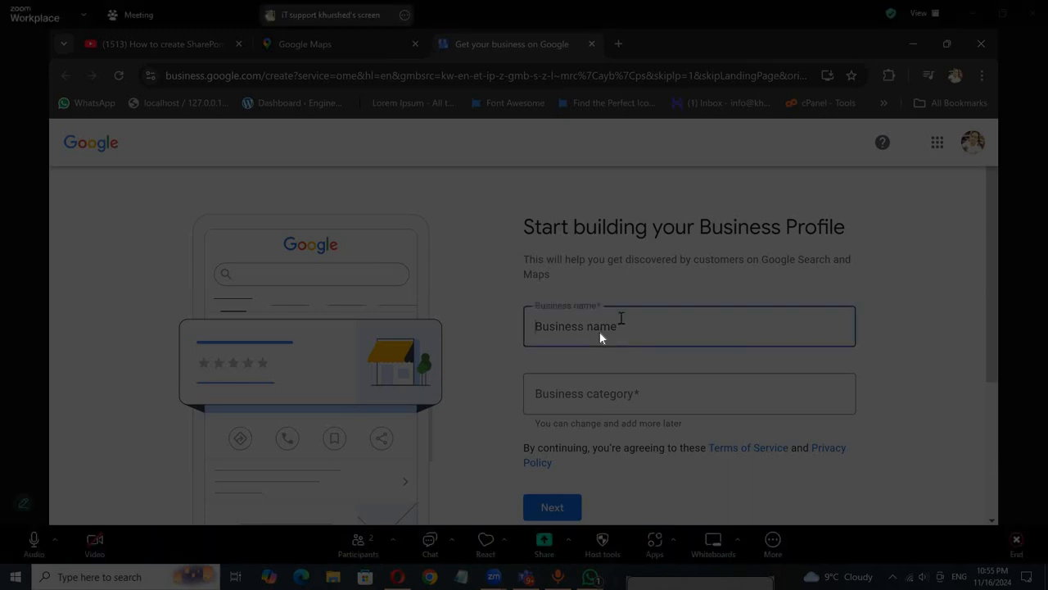
pyautogui.click(619, 44)
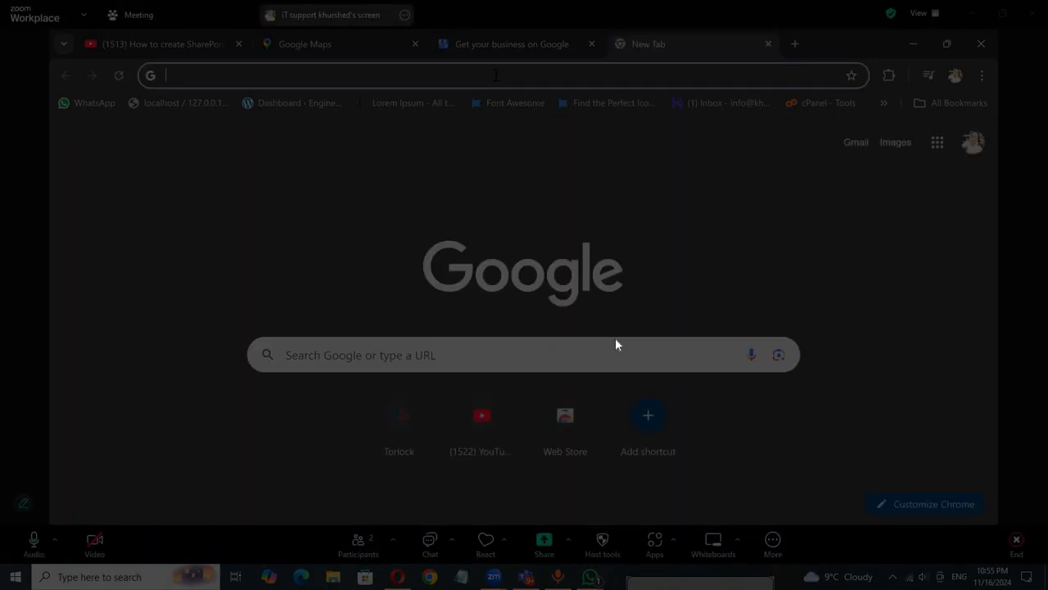
# Search Google for 'khurshed computer city' in the new tab
pyautogui.write('kh')
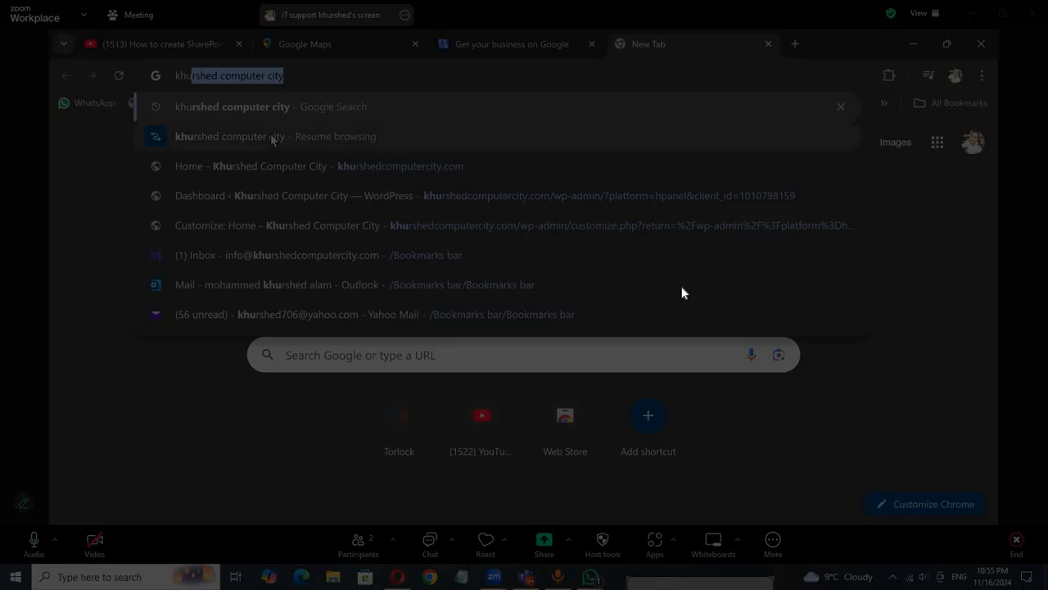
pyautogui.press('Escape')
pyautogui.press('Escape')
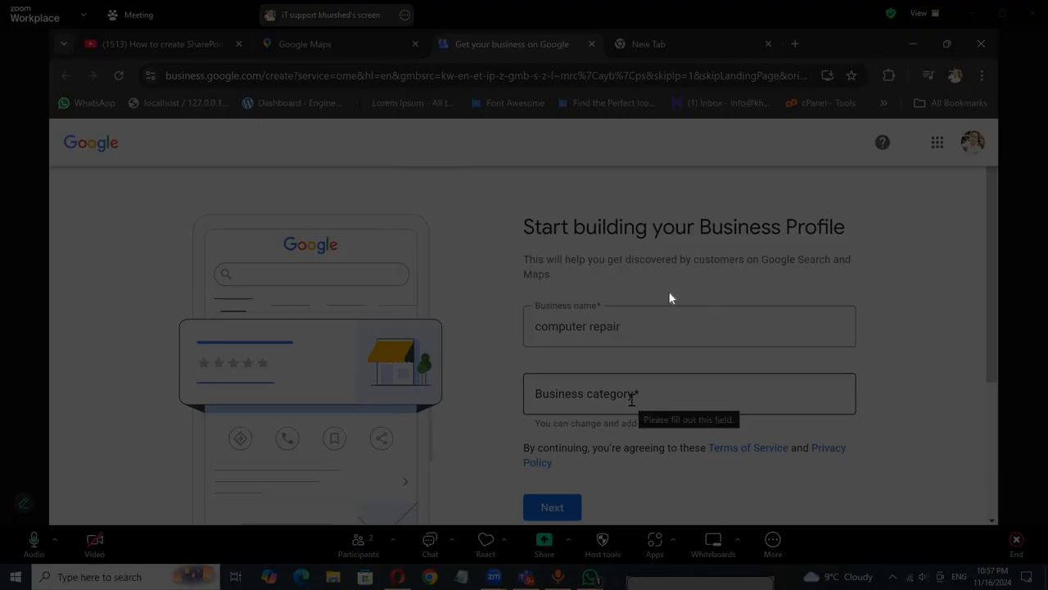
pyautogui.tripleClick(640, 333)
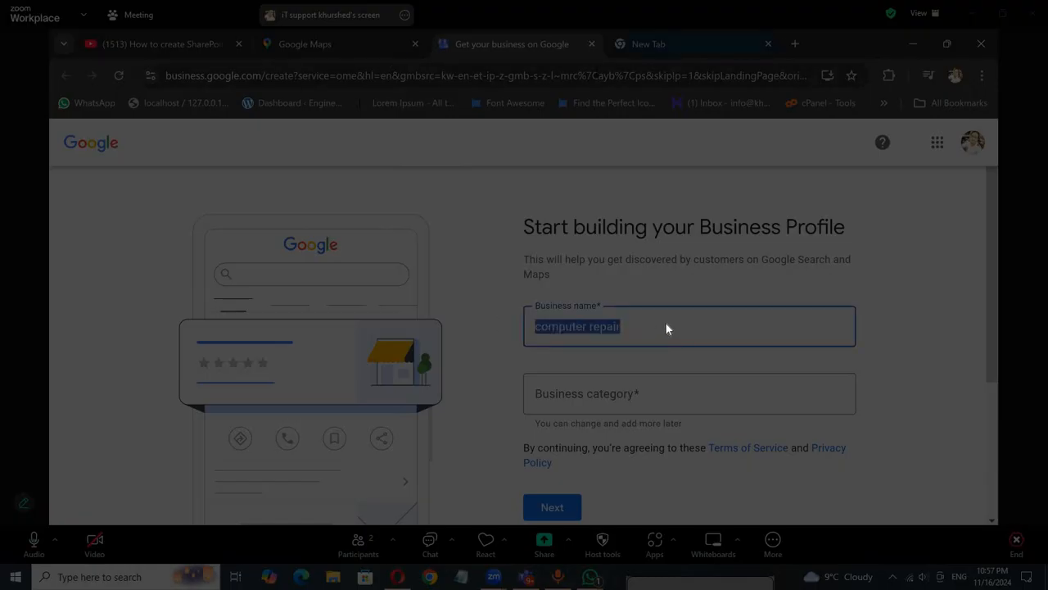
pyautogui.hotkey('ctrl', 't')
pyautogui.click(589, 75)
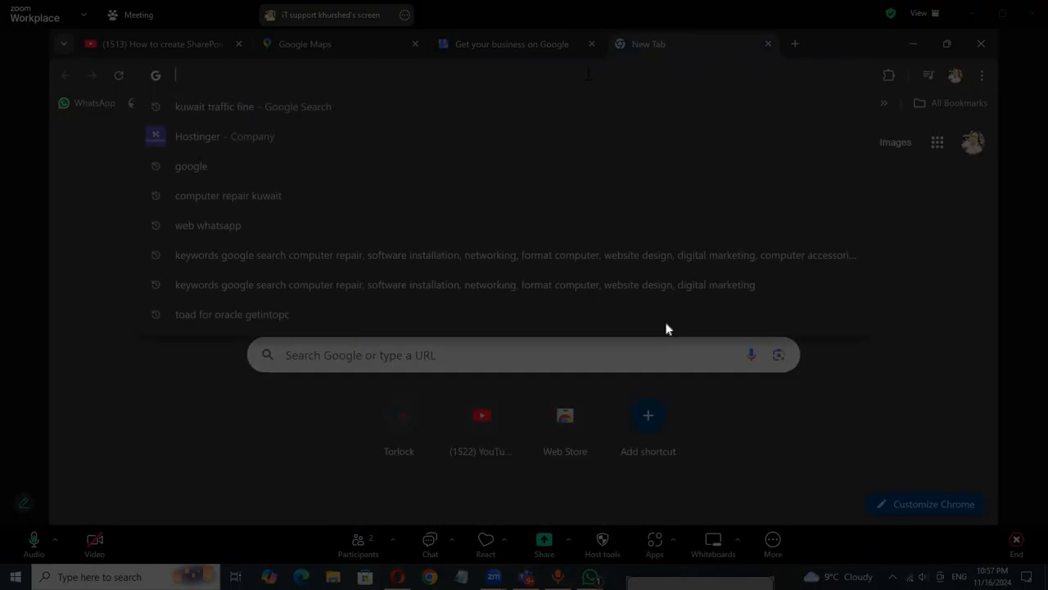
pyautogui.press('Down')
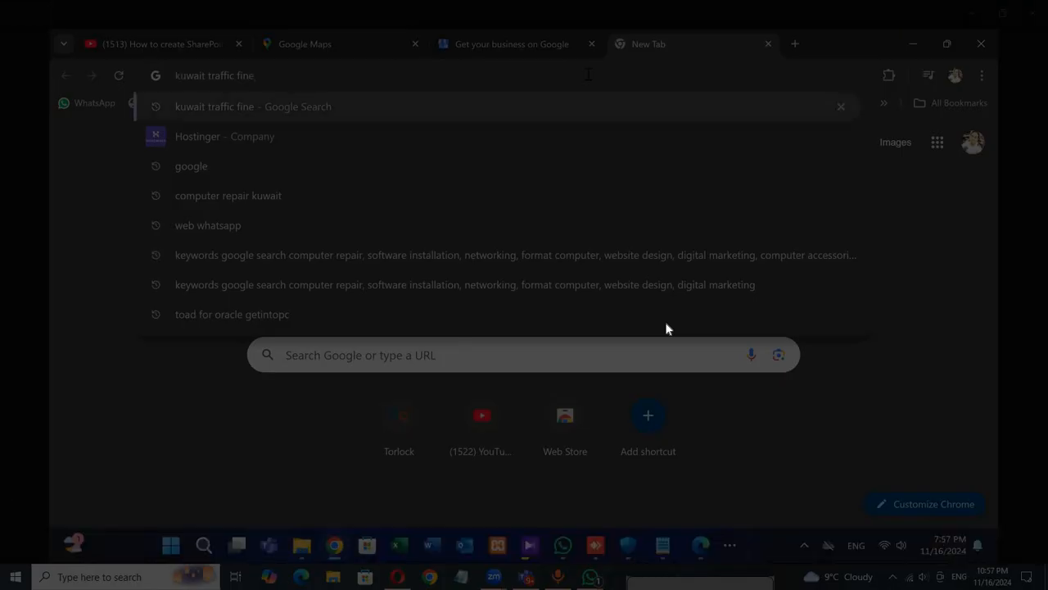
pyautogui.press('Down')
pyautogui.press('Up')
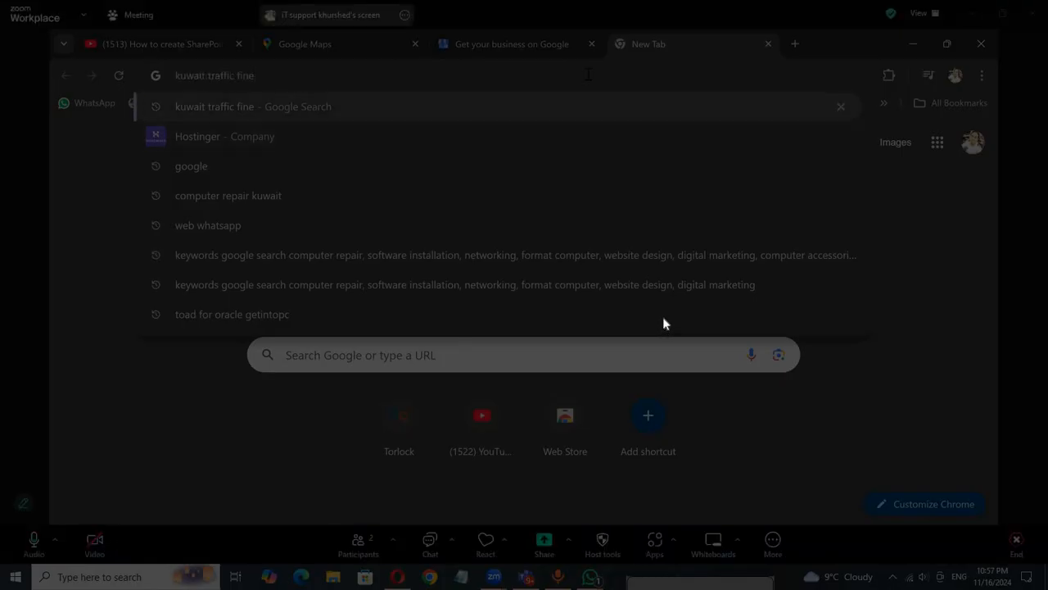
pyautogui.press('BackSpace')
pyautogui.press('Escape')
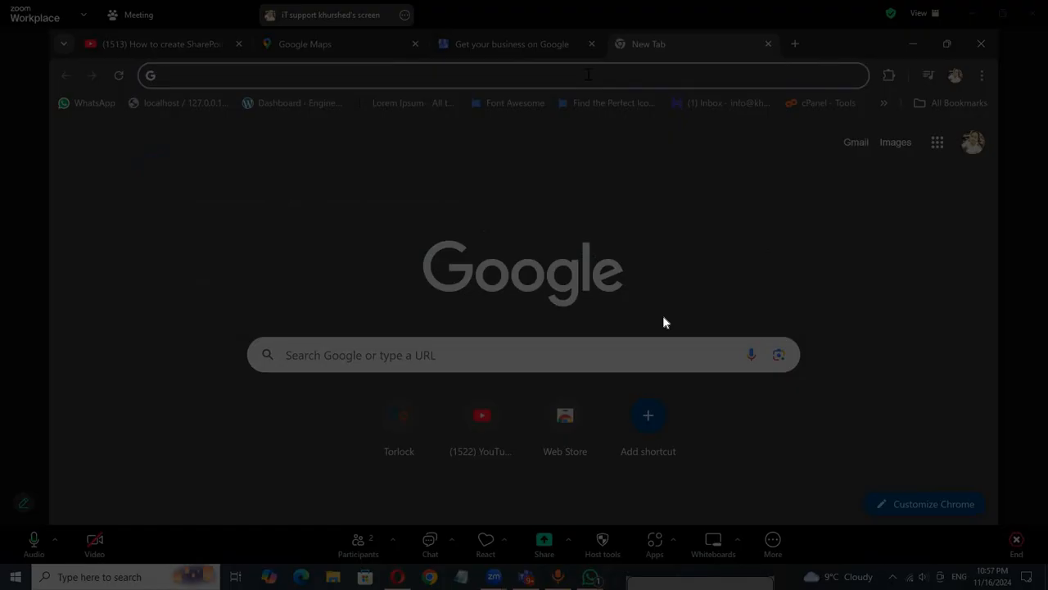
pyautogui.write('khurshed computer city')
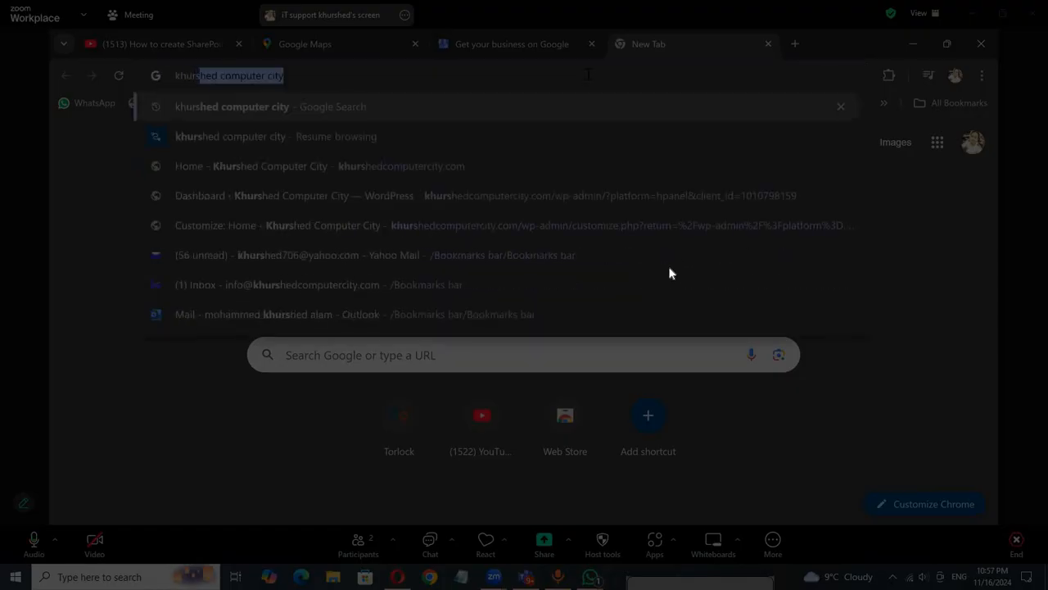
pyautogui.press('Right')
pyautogui.press('Return')
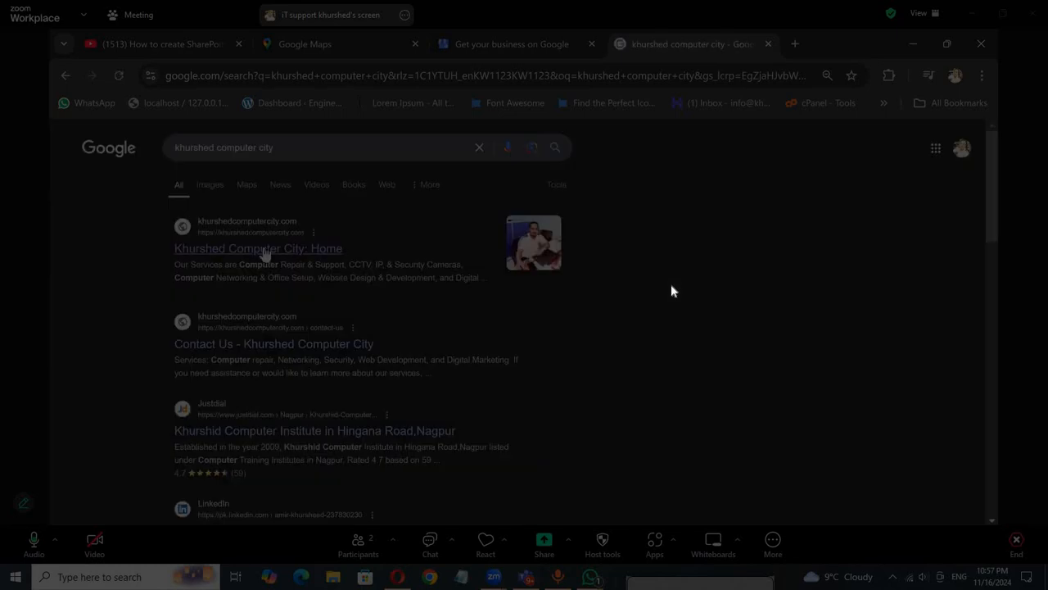
# Copy the Khurshed Computer City homepage URL and paste it into Business name
pyautogui.click(262, 249)
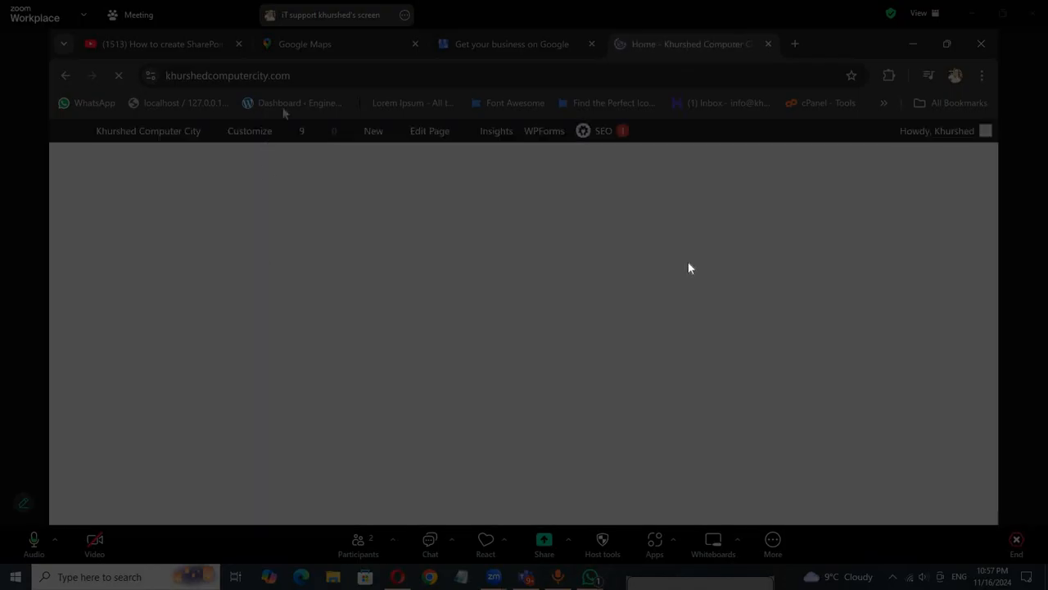
pyautogui.click(263, 77)
pyautogui.hotkey('ctrl', 'c')
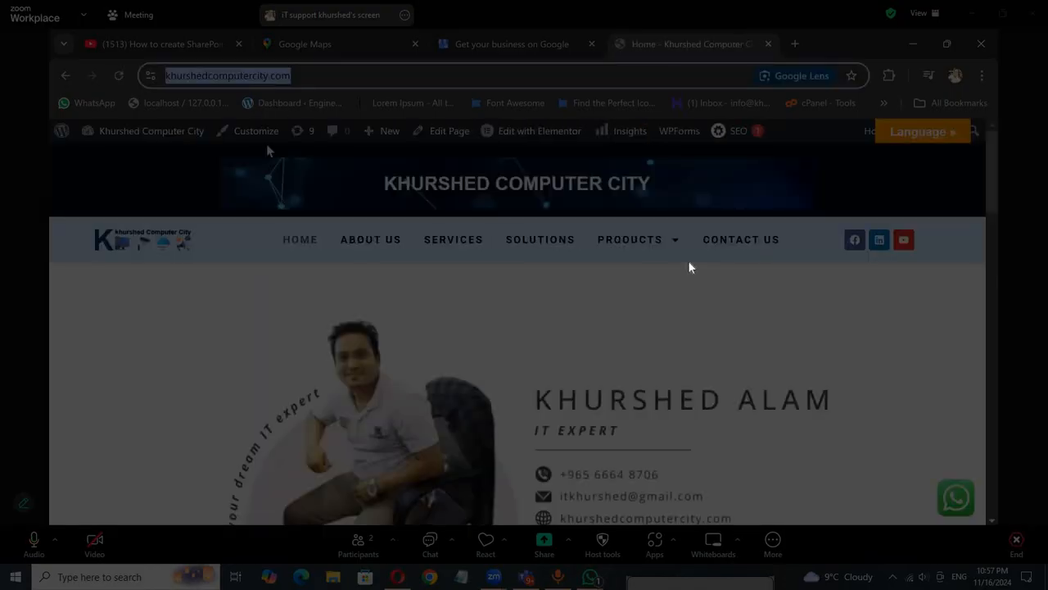
pyautogui.rightClick(259, 75)
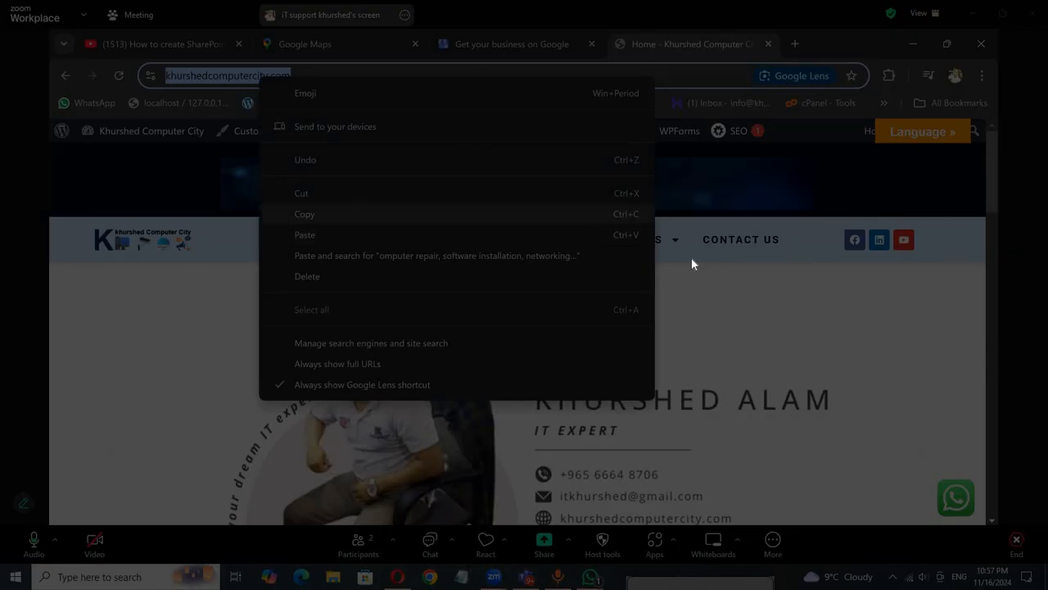
pyautogui.click(299, 215)
pyautogui.click(508, 47)
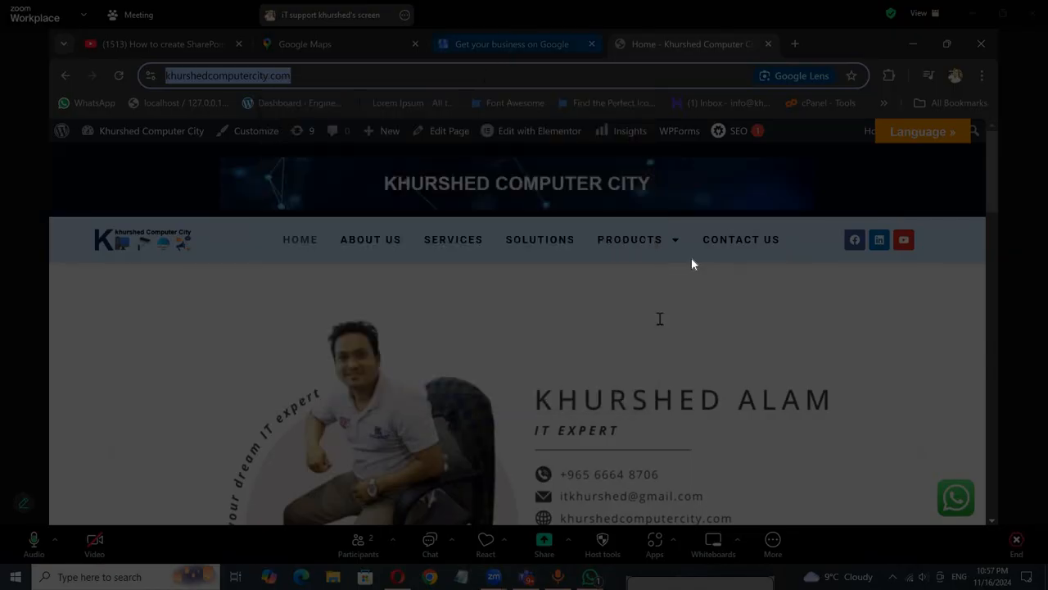
pyautogui.hotkey('ctrl', 'v')
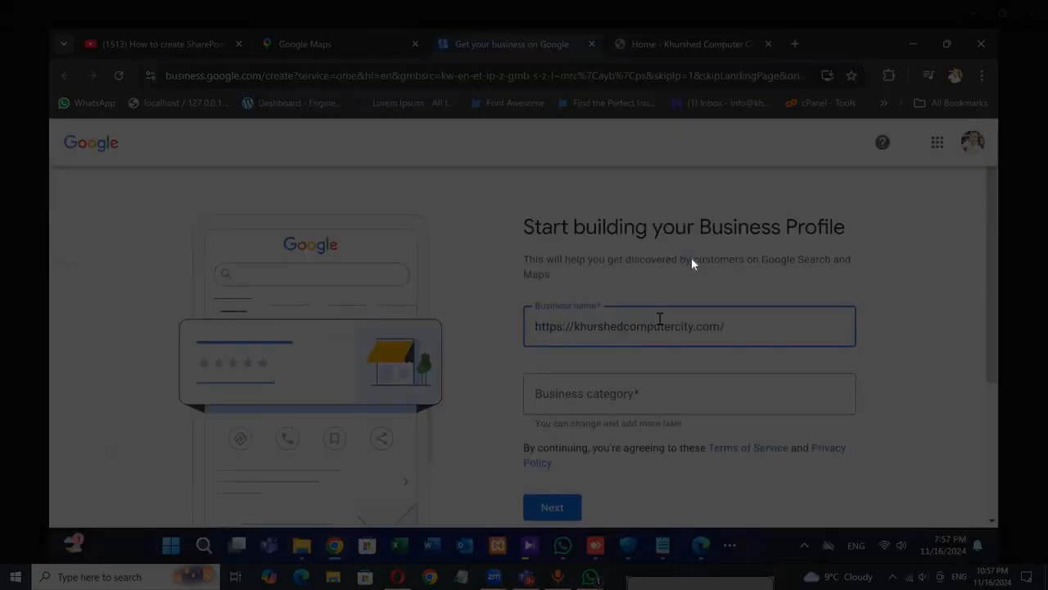
pyautogui.press('BackSpace')
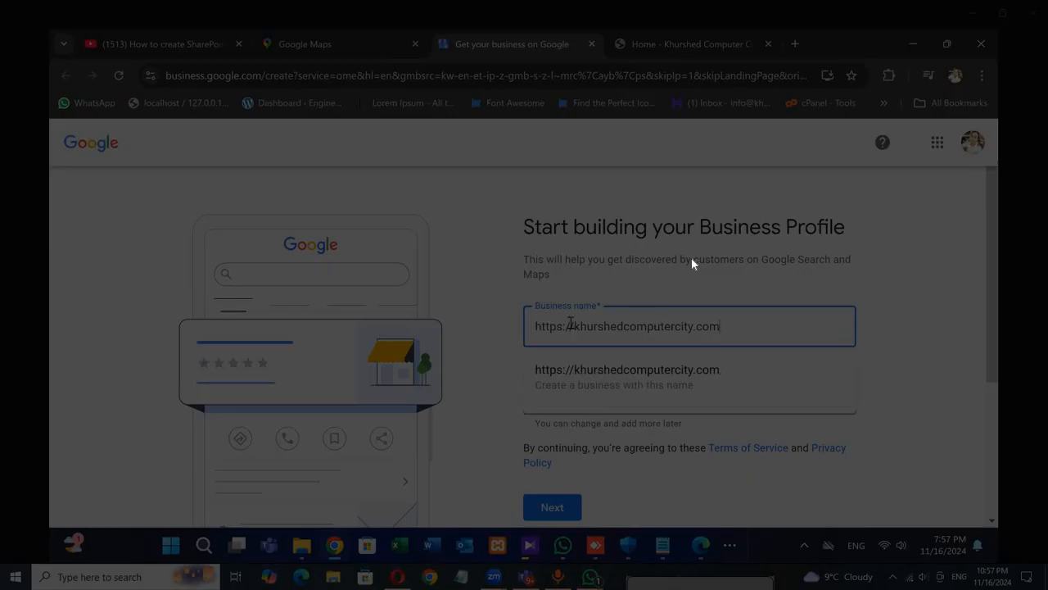
pyautogui.click(577, 328)
pyautogui.press('BackSpace')
pyautogui.press('BackSpace')
pyautogui.press('BackSpace')
pyautogui.press('BackSpace')
pyautogui.press('BackSpace')
pyautogui.press('BackSpace')
pyautogui.press('BackSpace')
pyautogui.press('BackSpace')
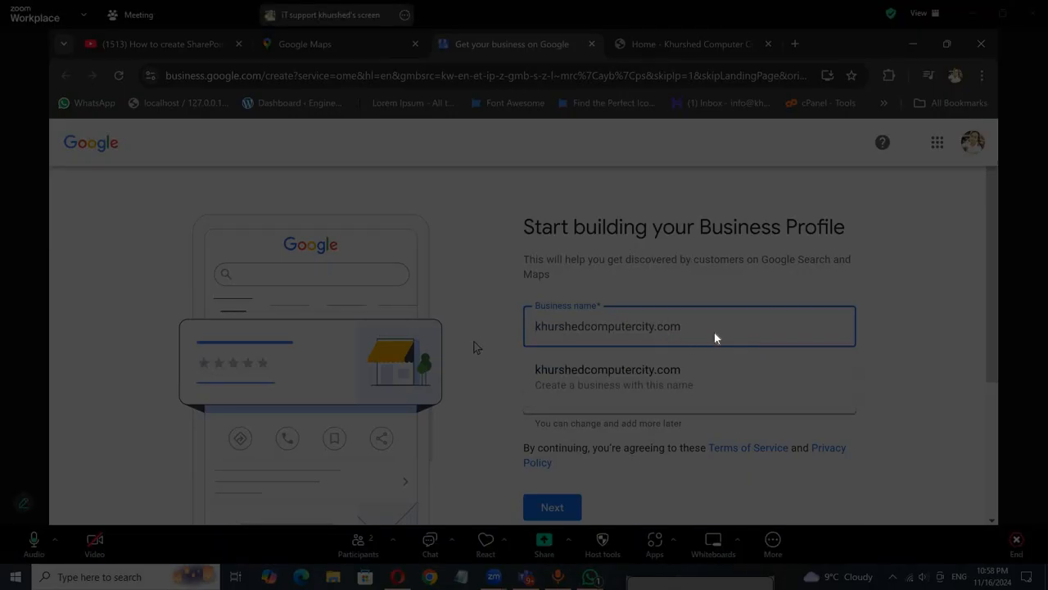
pyautogui.click(551, 383)
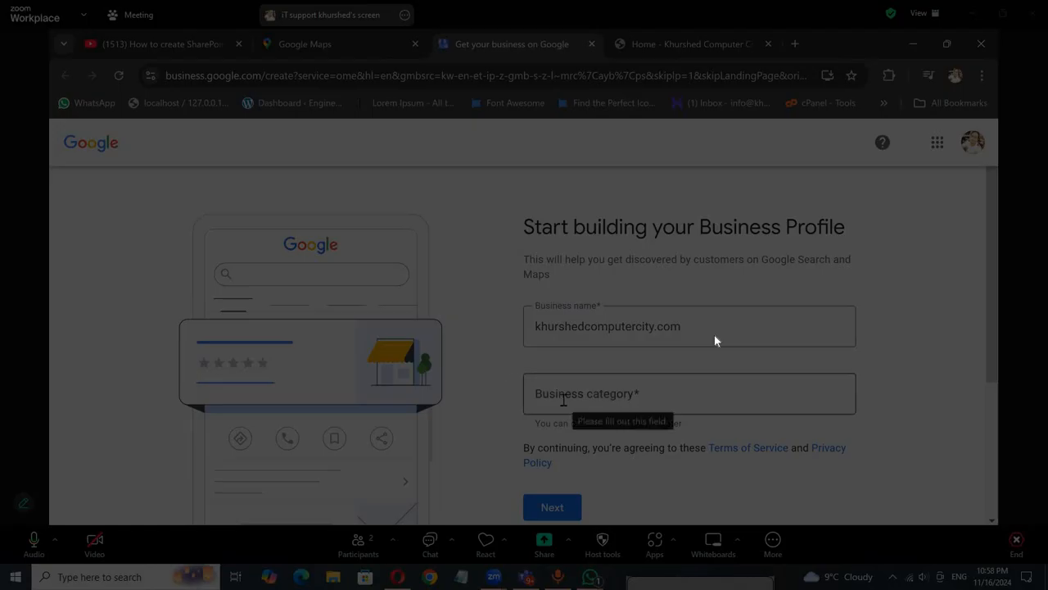
# Set the Business category to Computer repair service
pyautogui.click(563, 399)
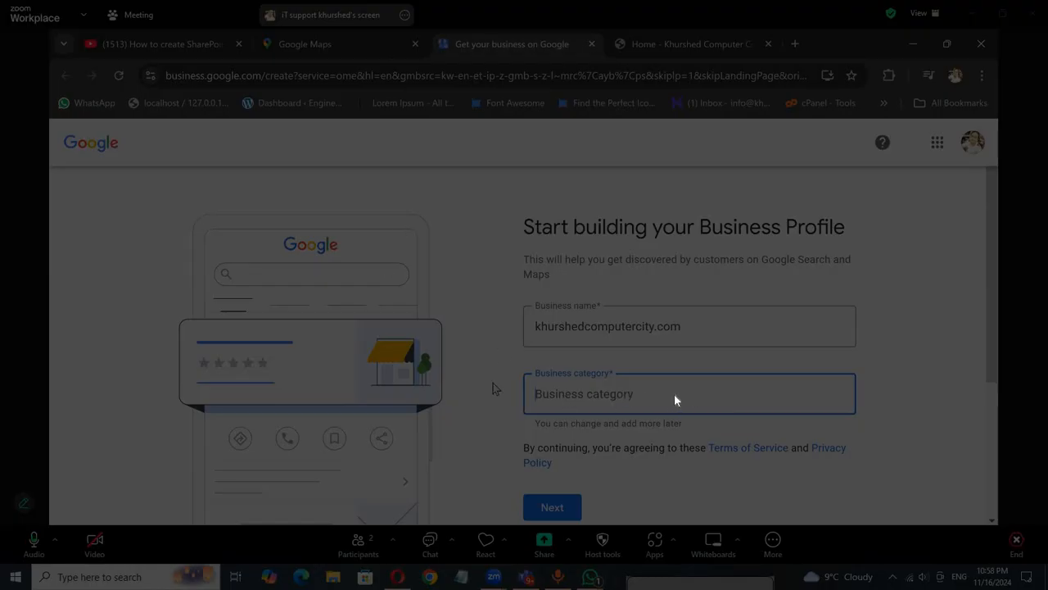
pyautogui.write('compu')
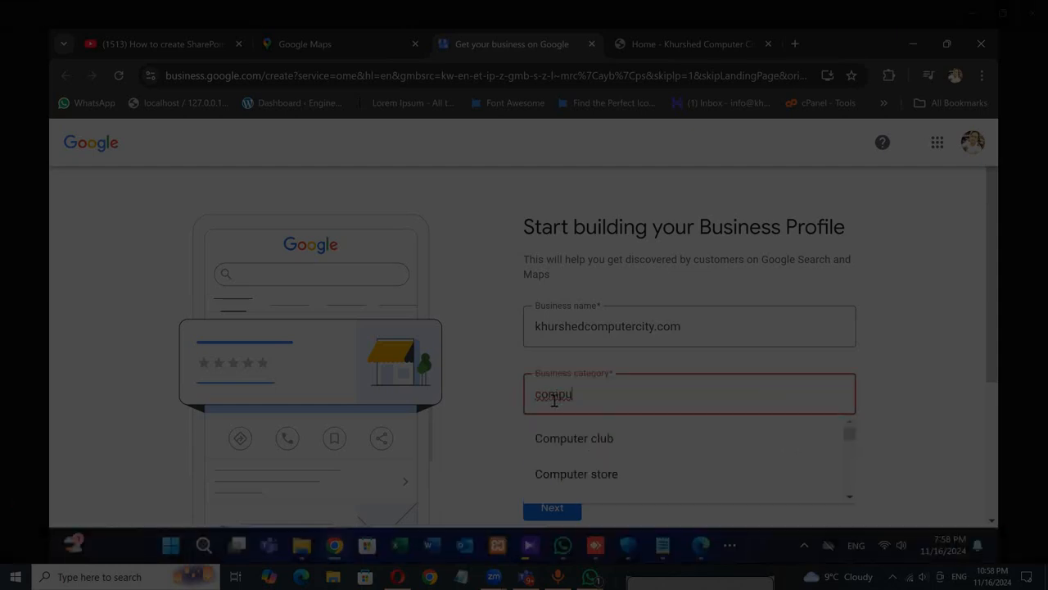
pyautogui.write('ter re')
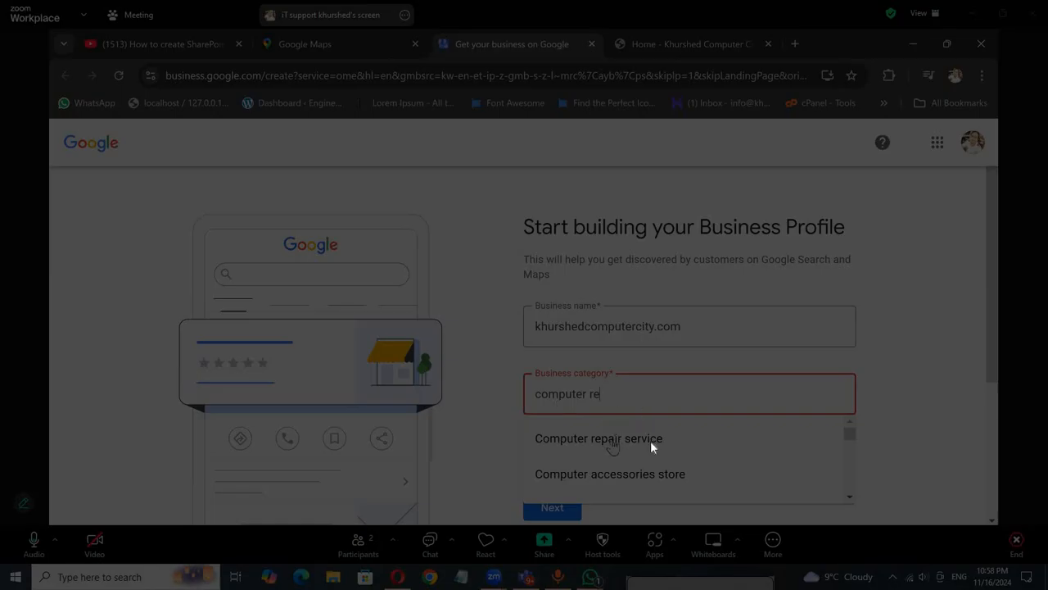
pyautogui.click(612, 442)
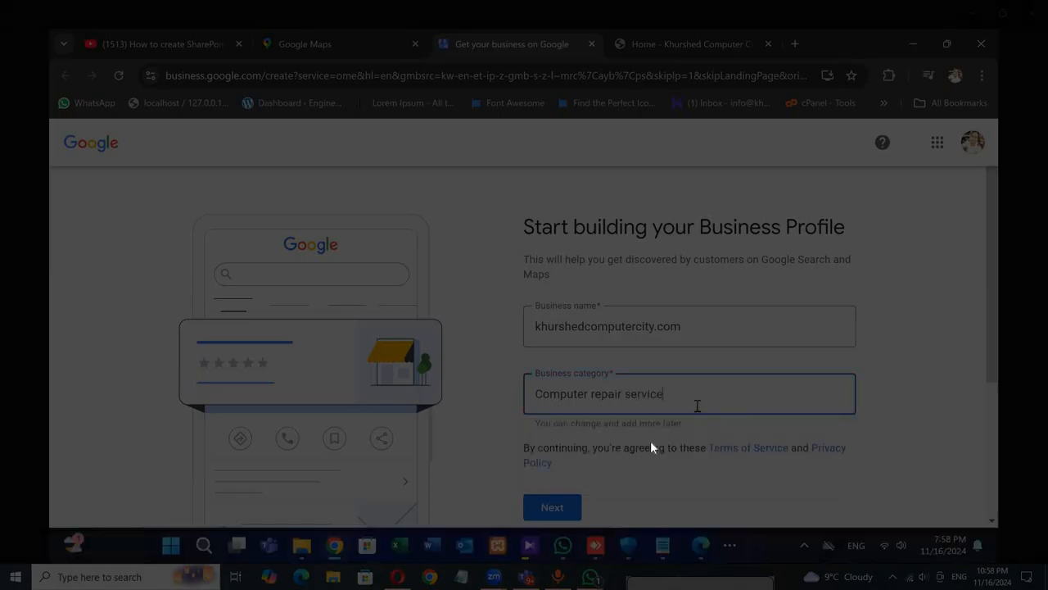
pyautogui.write('.')
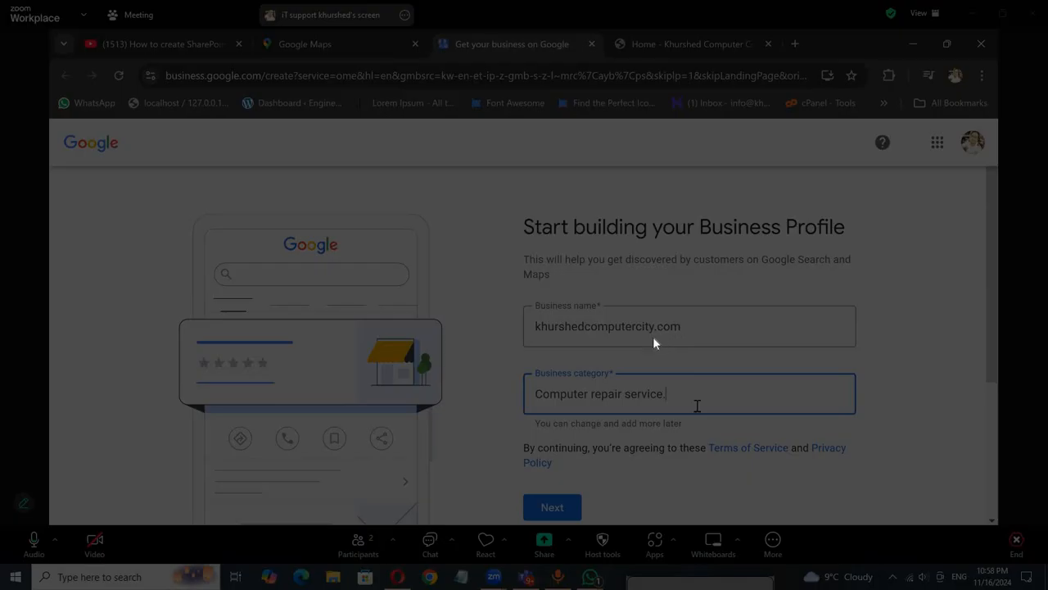
pyautogui.press('BackSpace')
pyautogui.write(',')
pyautogui.write('co')
pyautogui.write('m')
pyautogui.press('BackSpace')
pyautogui.press('BackSpace')
pyautogui.press('BackSpace')
# Replace the business name with 'Khurshed Computer City'
pyautogui.click(702, 326)
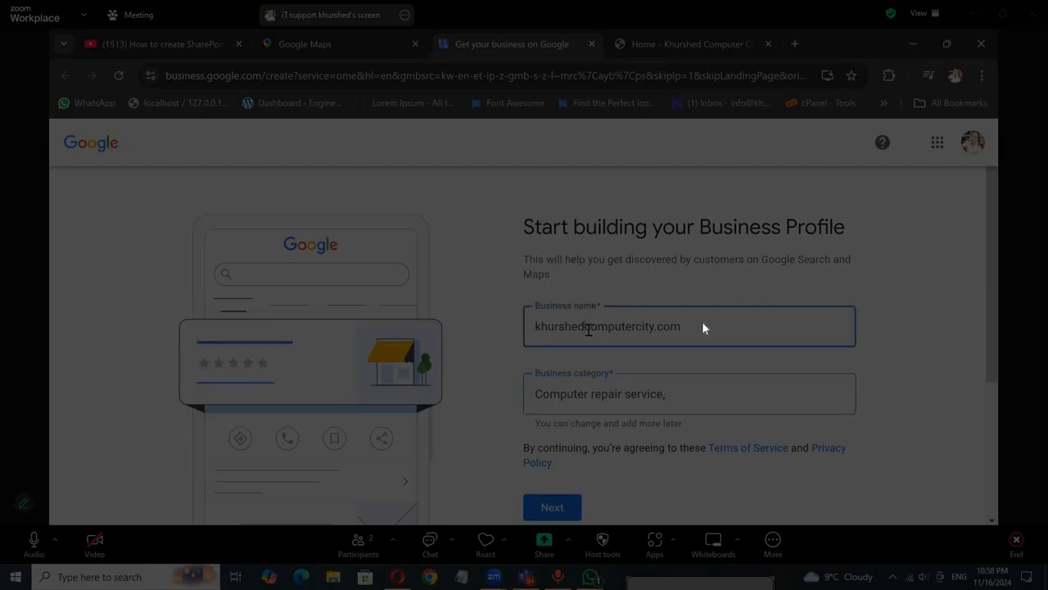
pyautogui.hotkey('ctrl', 'a')
pyautogui.write('Khurshed Computer City')
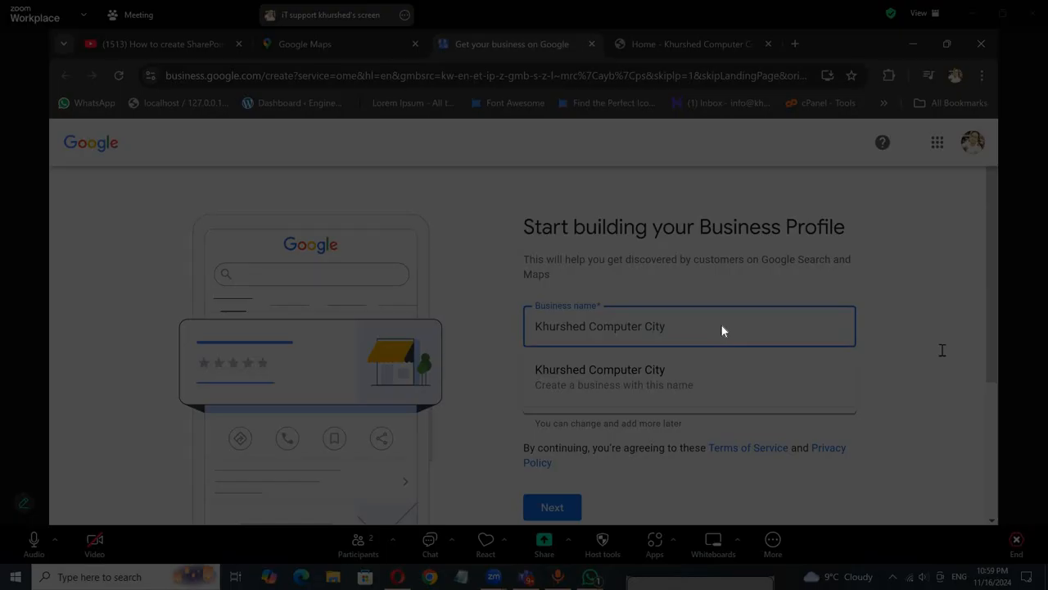
pyautogui.press('Escape')
pyautogui.scroll(-2, 721, 325)
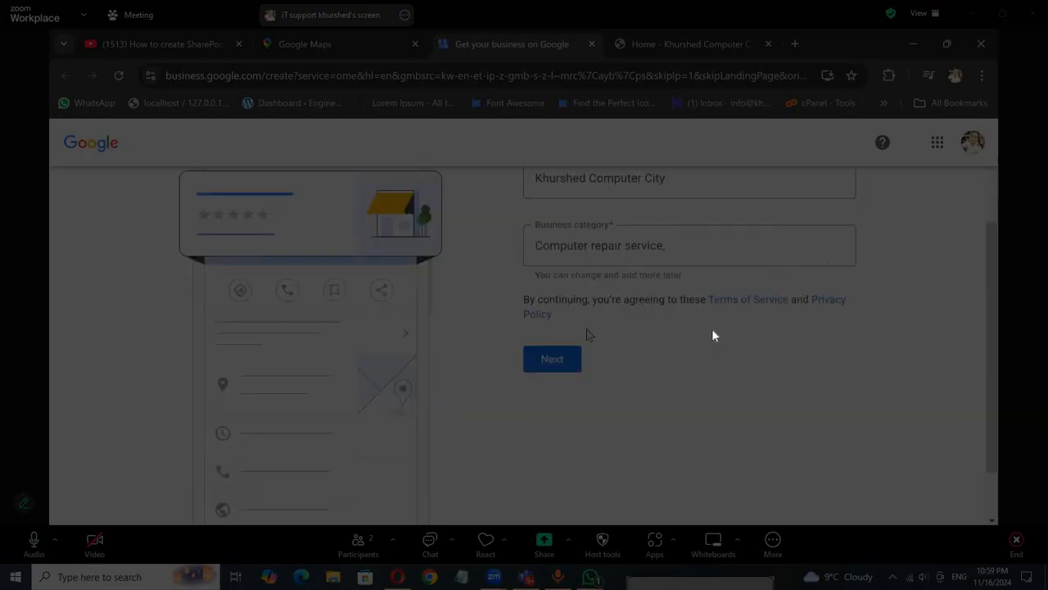
# Remove the extra word ' software' so the category is Computer repair service, then continue
pyautogui.click(681, 254)
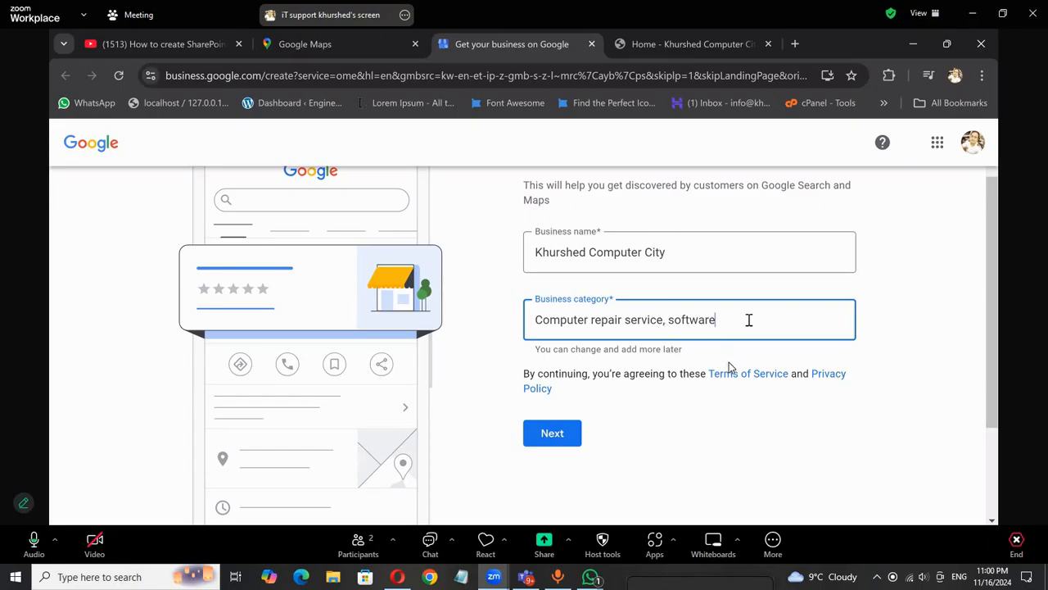
pyautogui.press('BackSpace')
pyautogui.press('BackSpace')
pyautogui.press('BackSpace')
pyautogui.press('BackSpace')
pyautogui.press('BackSpace')
pyautogui.press('BackSpace')
pyautogui.press('BackSpace')
pyautogui.press('BackSpace')
pyautogui.press('BackSpace')
pyautogui.press('BackSpace')
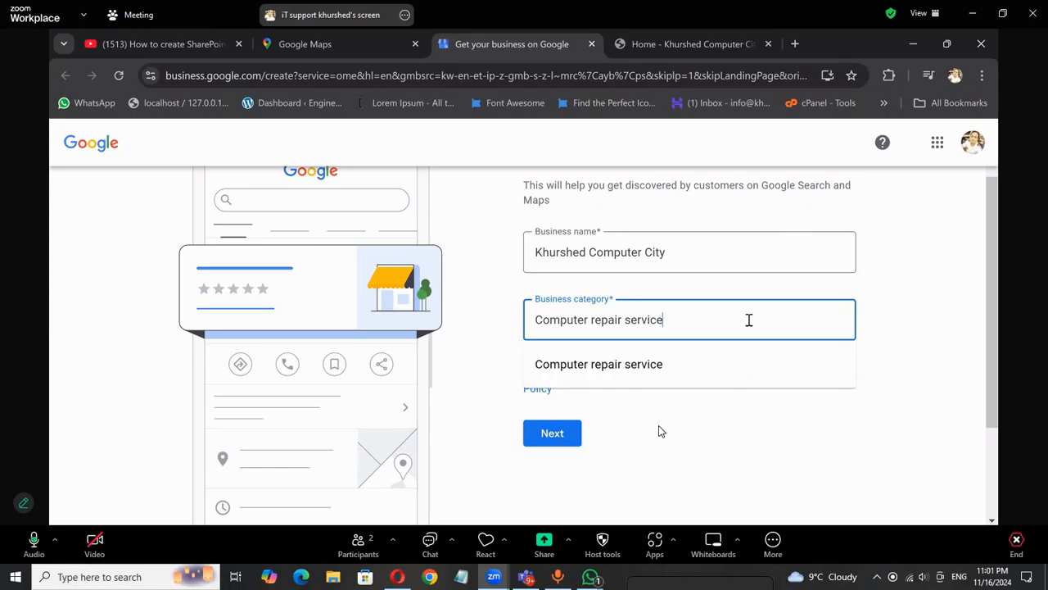
pyautogui.click(602, 369)
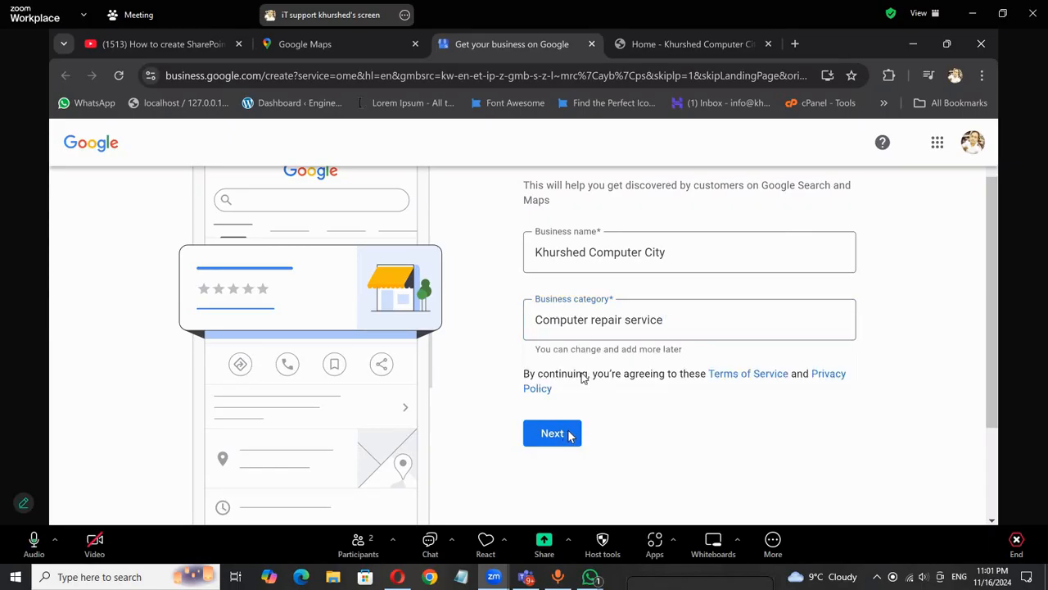
pyautogui.click(569, 432)
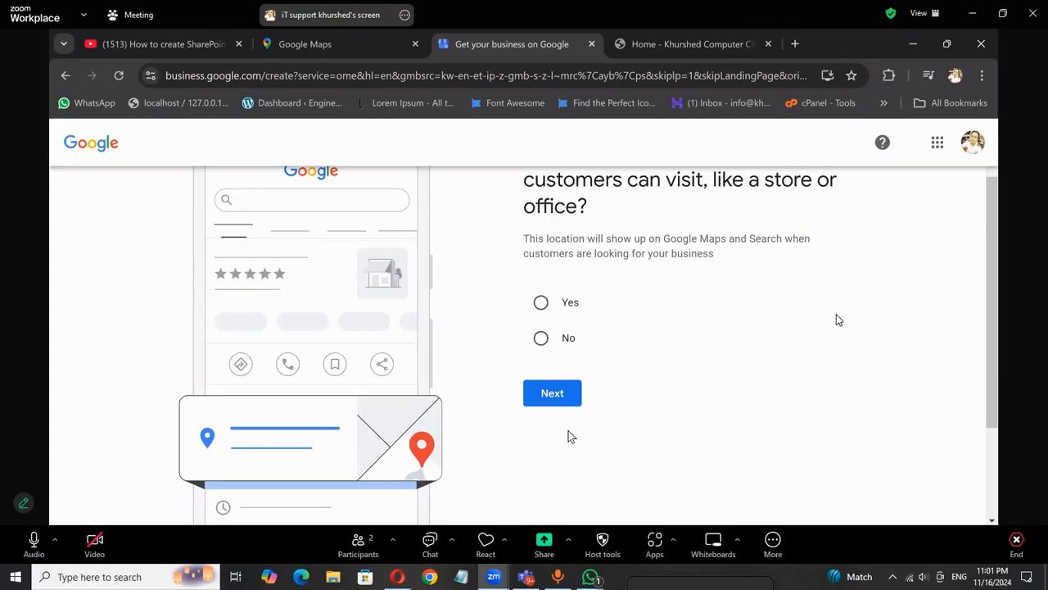
# Answer No to having a store or office customers can visit, and continue
pyautogui.click(540, 339)
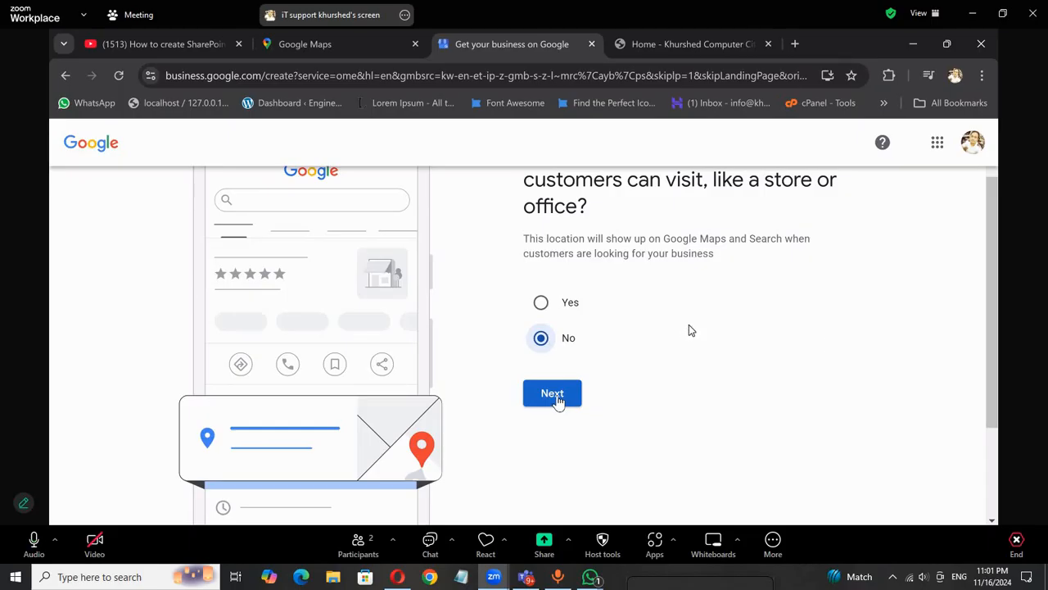
pyautogui.click(554, 398)
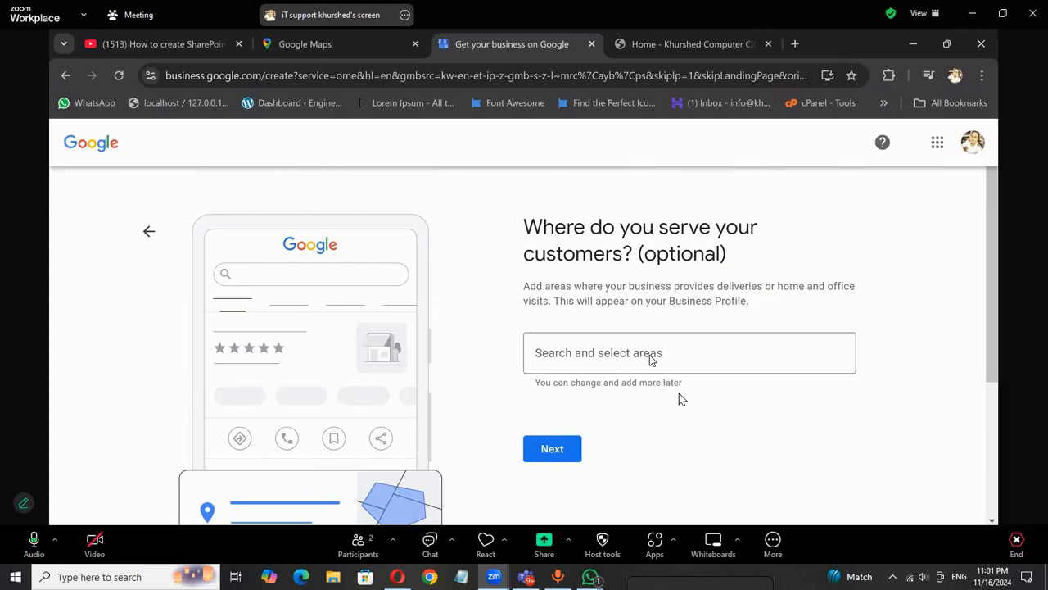
# Add Kuwait City, Kuwait as the service area and continue
pyautogui.click(638, 360)
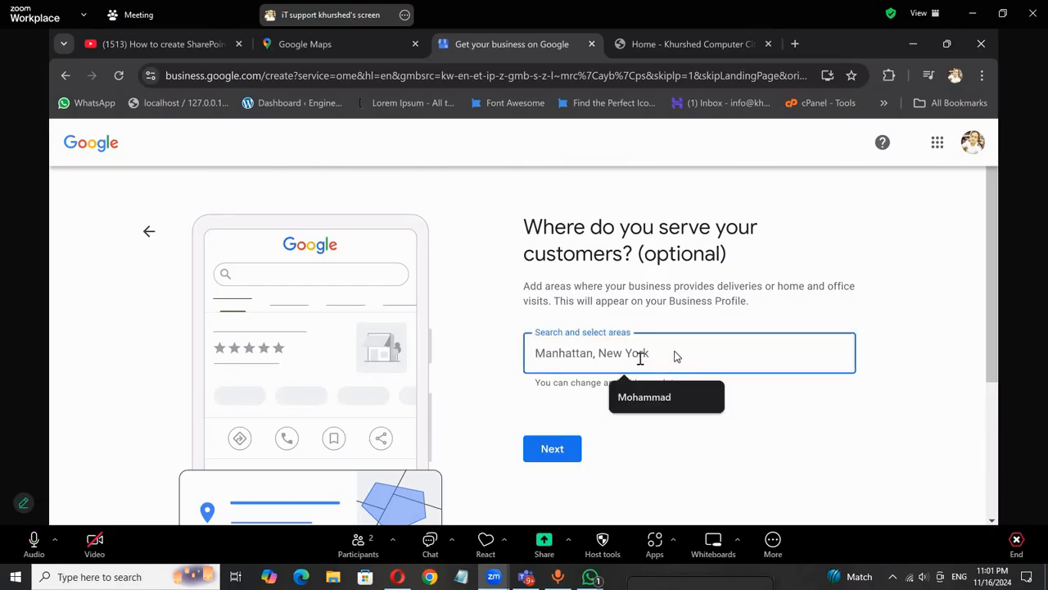
pyautogui.write('kuw')
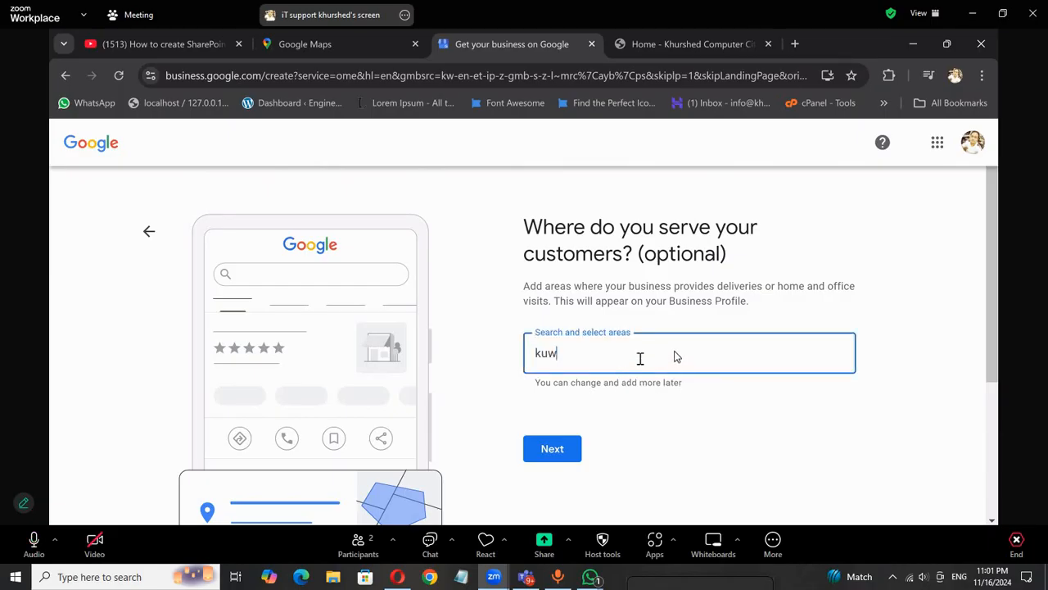
pyautogui.press('BackSpace')
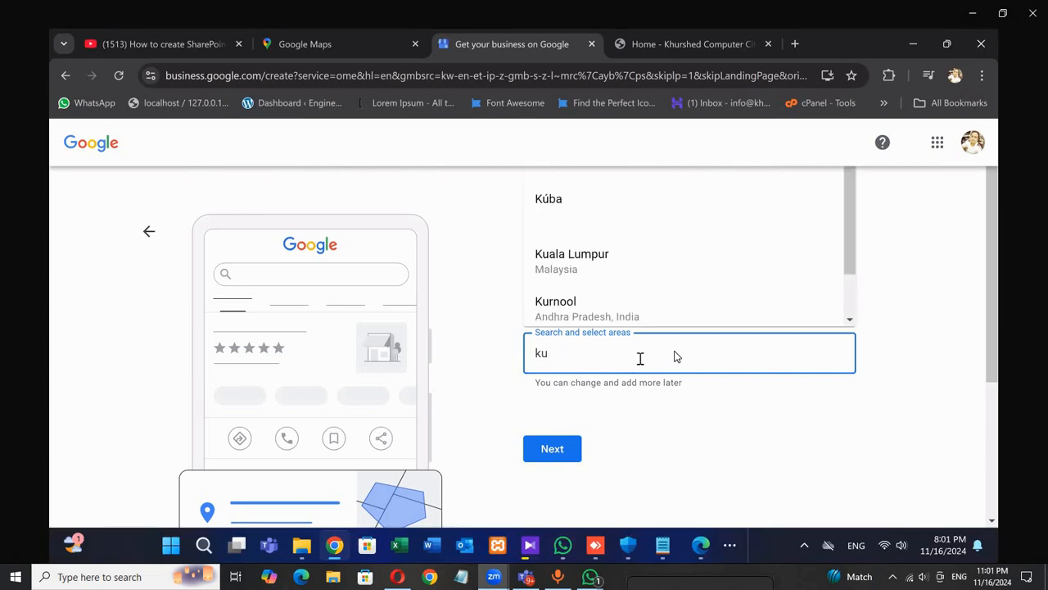
pyautogui.write('wait')
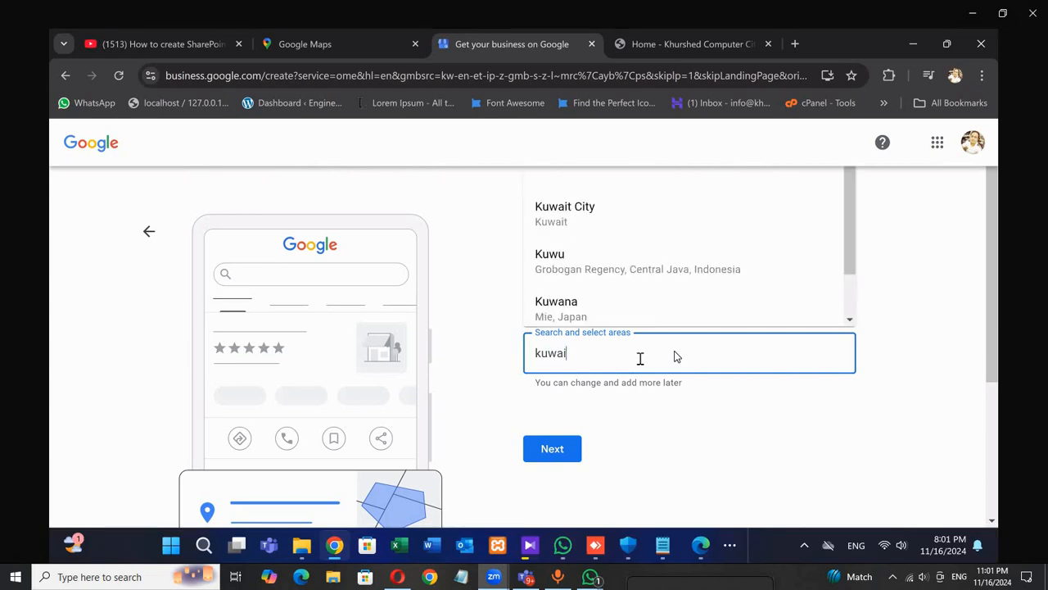
pyautogui.click(588, 216)
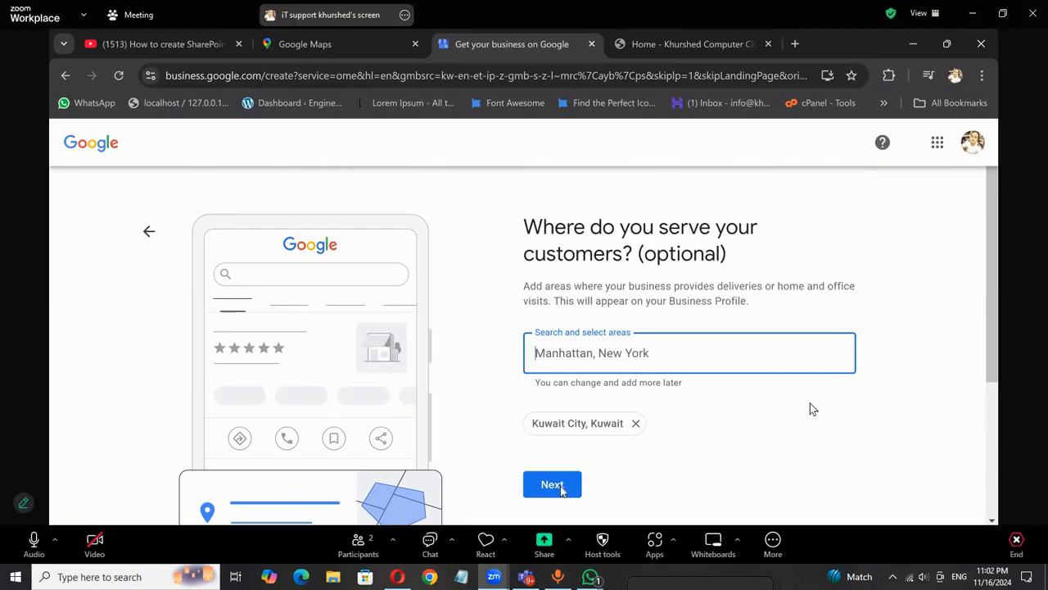
pyautogui.scroll(-2, 781, 391)
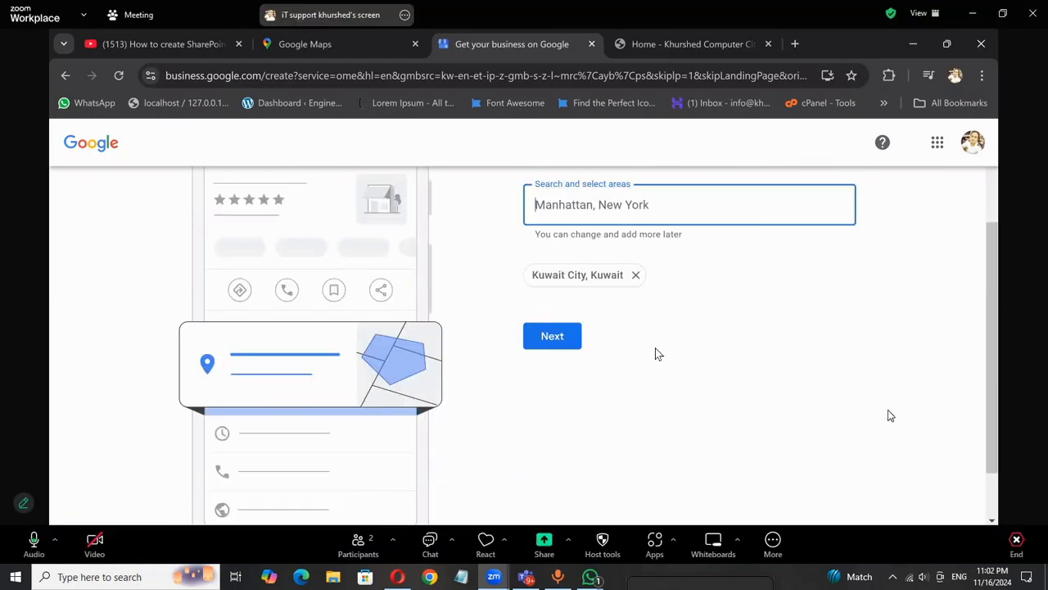
pyautogui.click(574, 340)
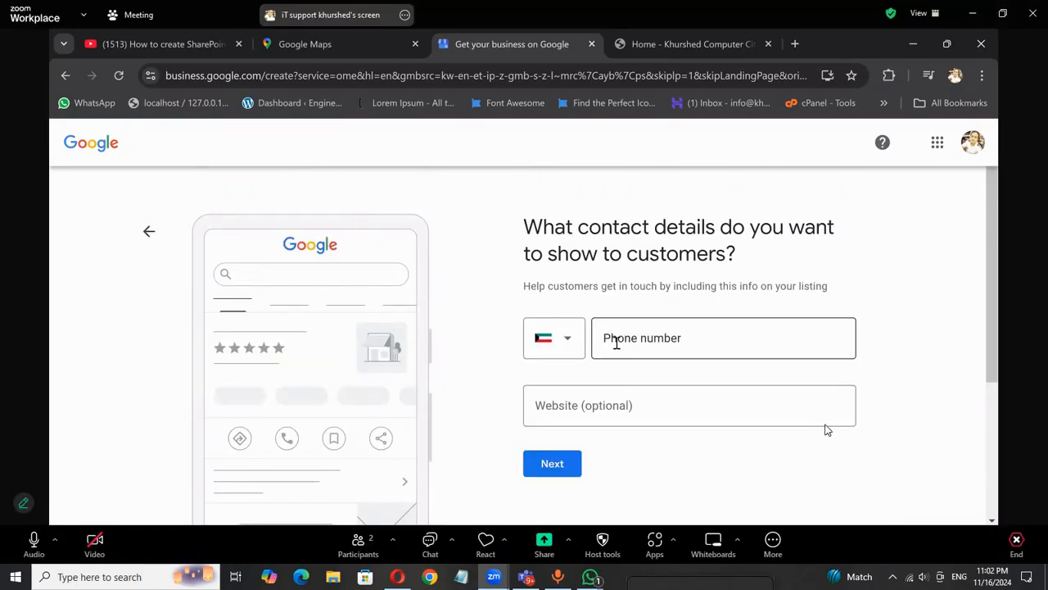
pyautogui.click(614, 343)
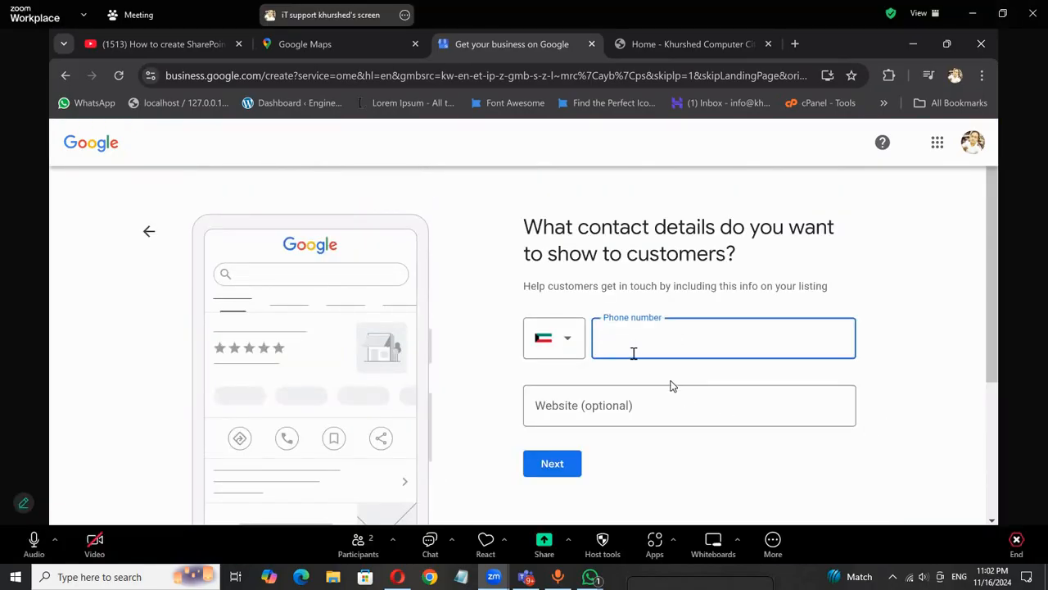
pyautogui.click(592, 407)
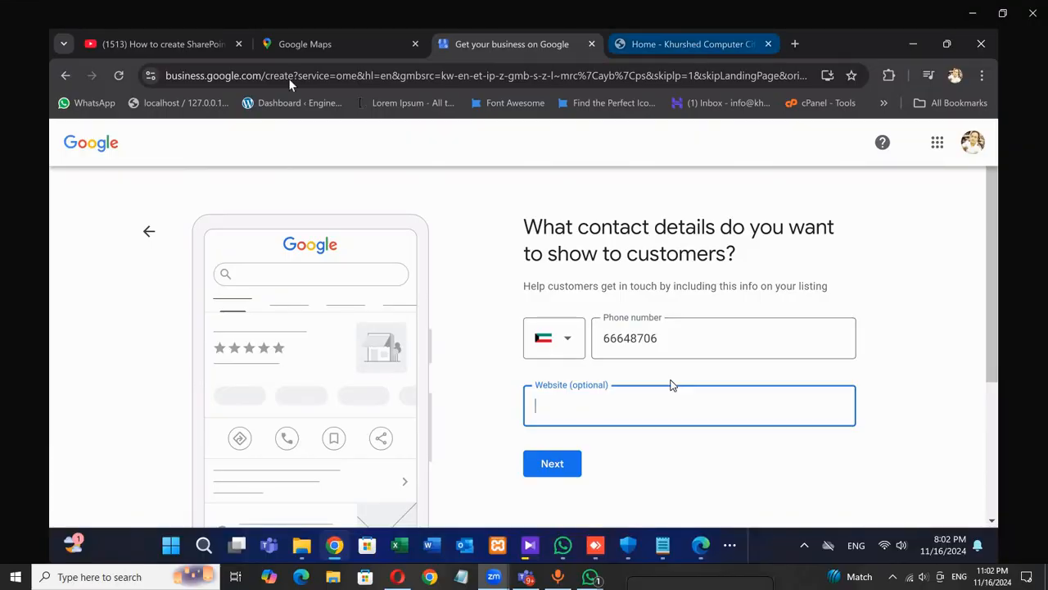
pyautogui.hotkey('ctrl', 'Tab')
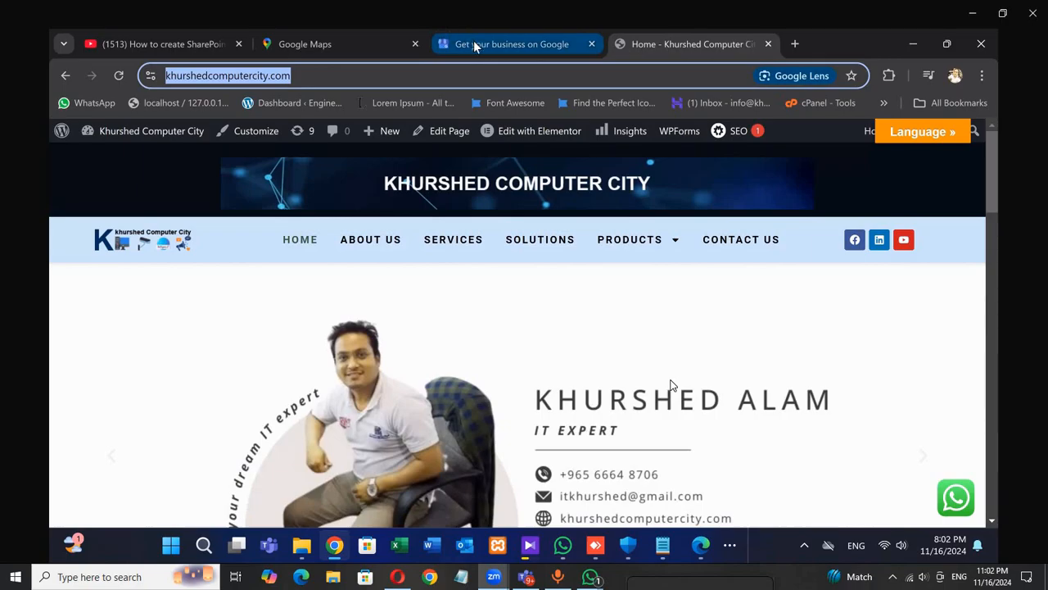
pyautogui.click(473, 40)
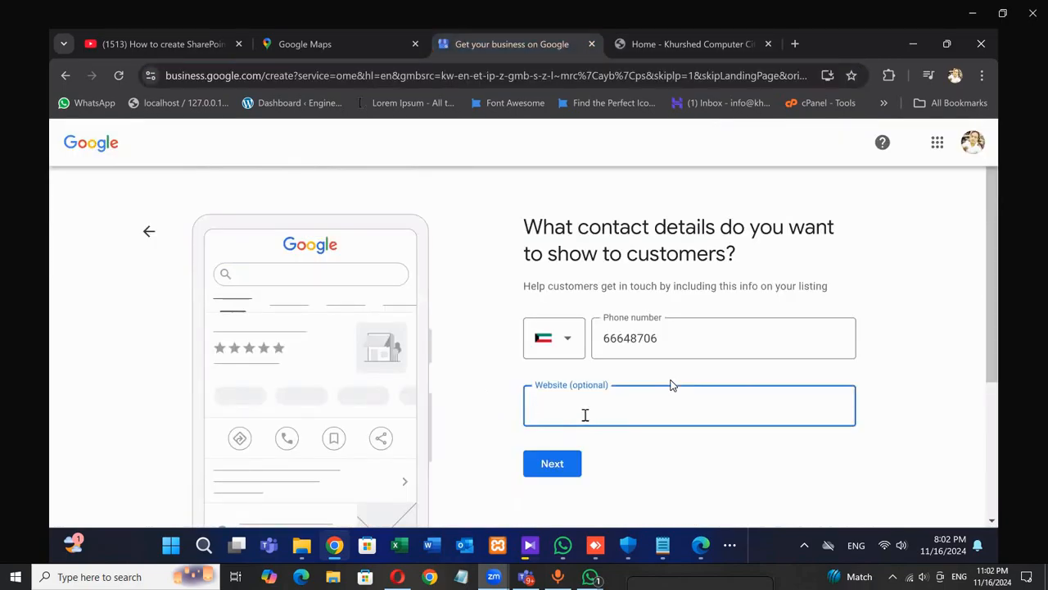
pyautogui.write('https://khurshedcomputercity.com/')
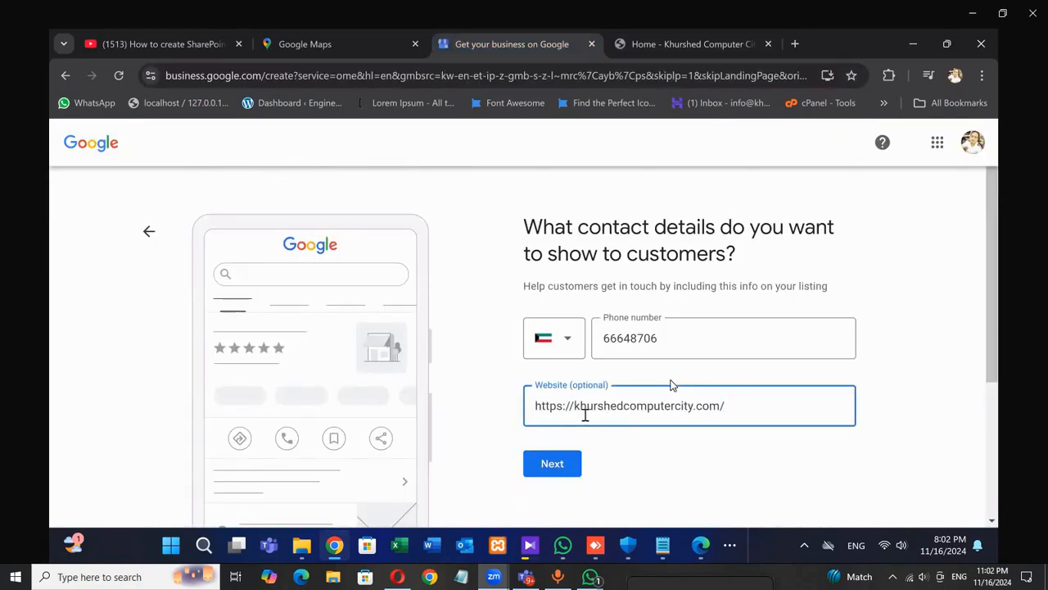
pyautogui.press('BackSpace')
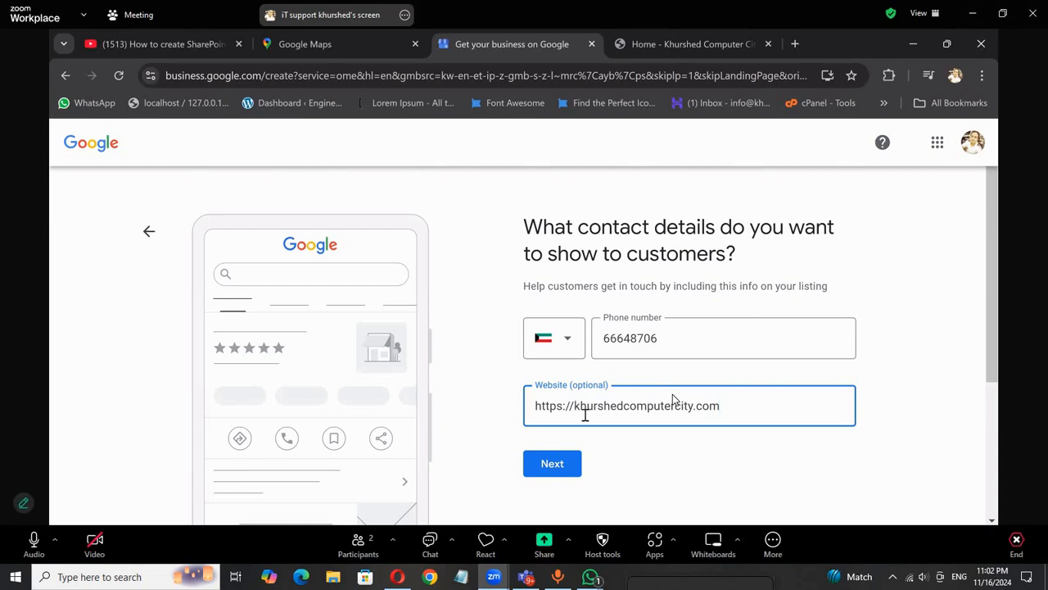
pyautogui.press('Return')
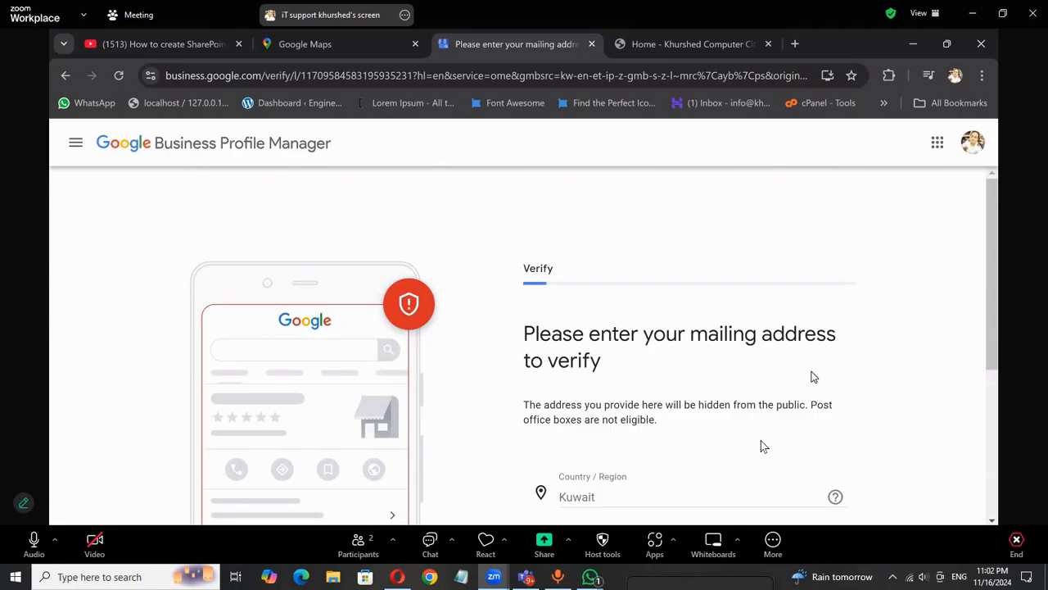
# Fill the mailing address from Chrome's saved address and submit it
pyautogui.scroll(-3, 805, 378)
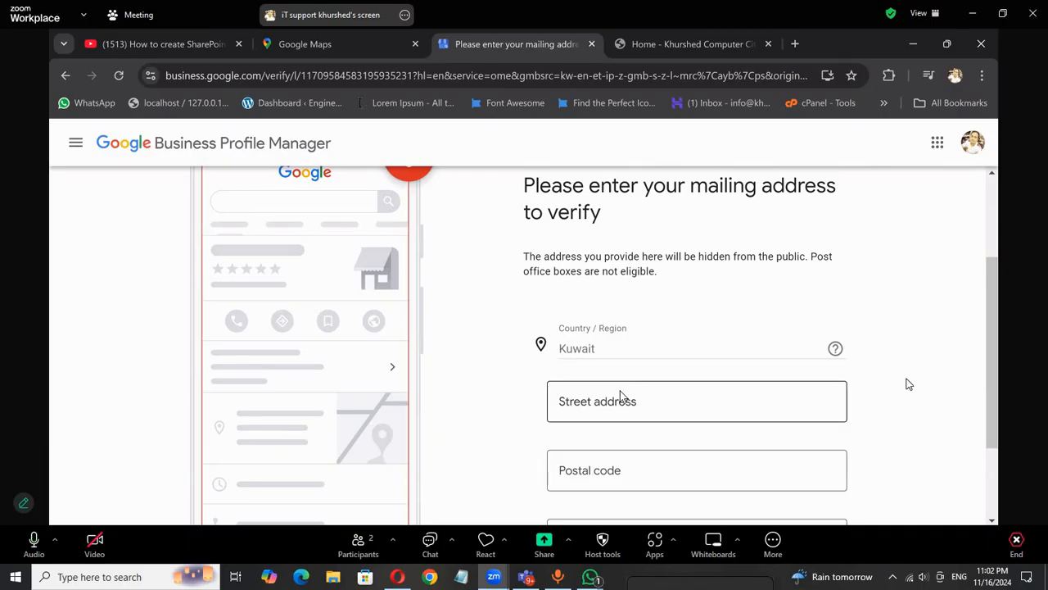
pyautogui.click(603, 406)
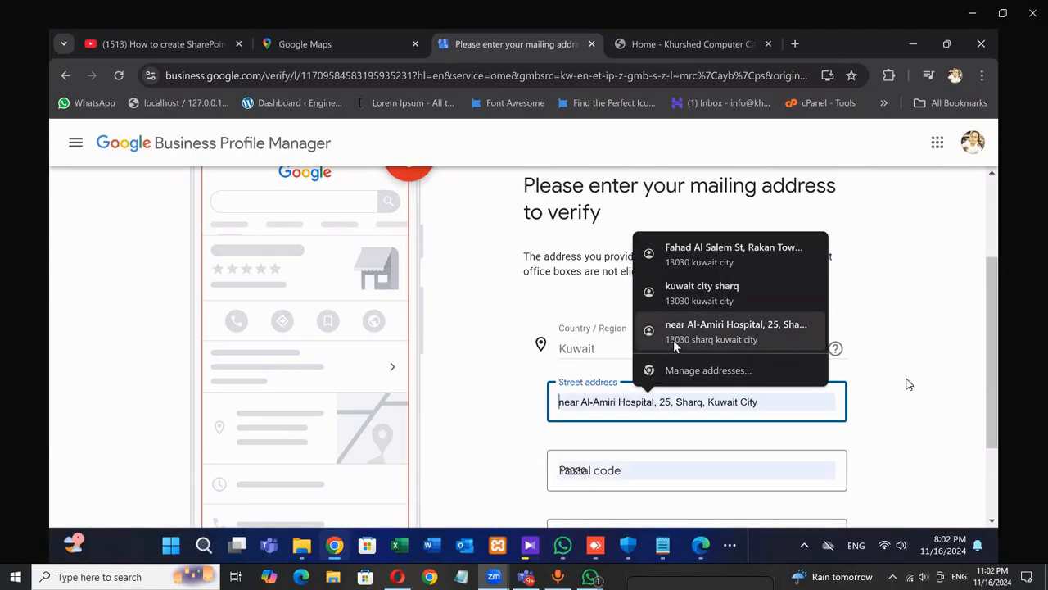
pyautogui.click(673, 337)
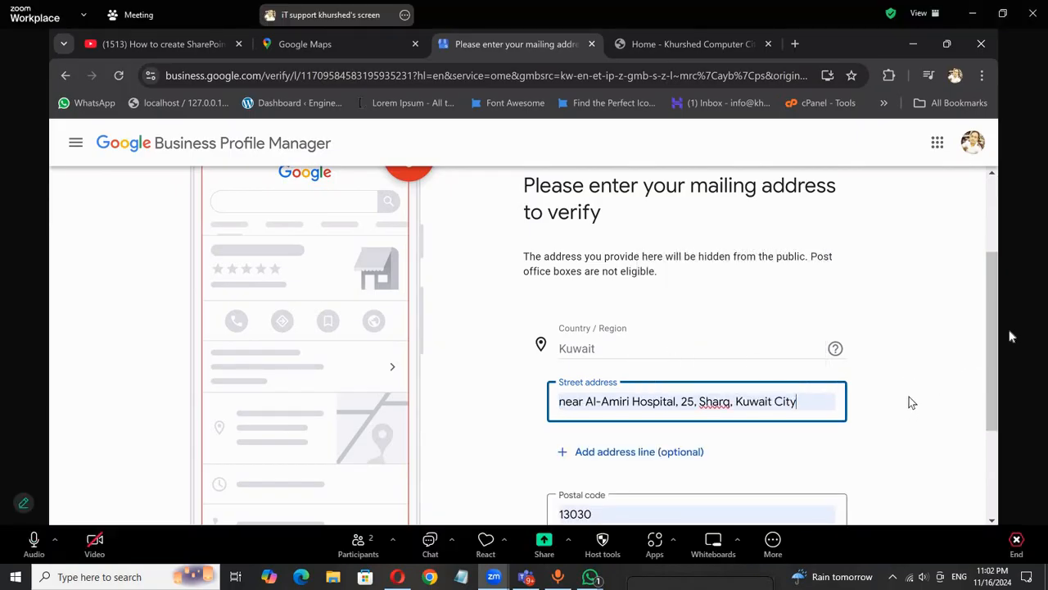
pyautogui.scroll(-3, 905, 403)
pyautogui.scroll(-1, 916, 435)
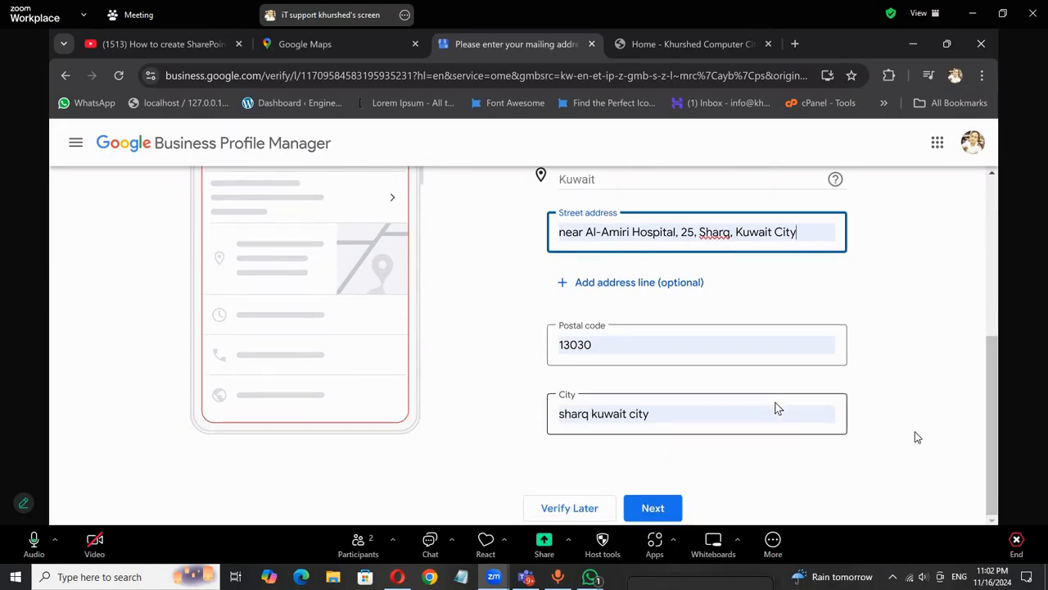
pyautogui.scroll(3, 779, 421)
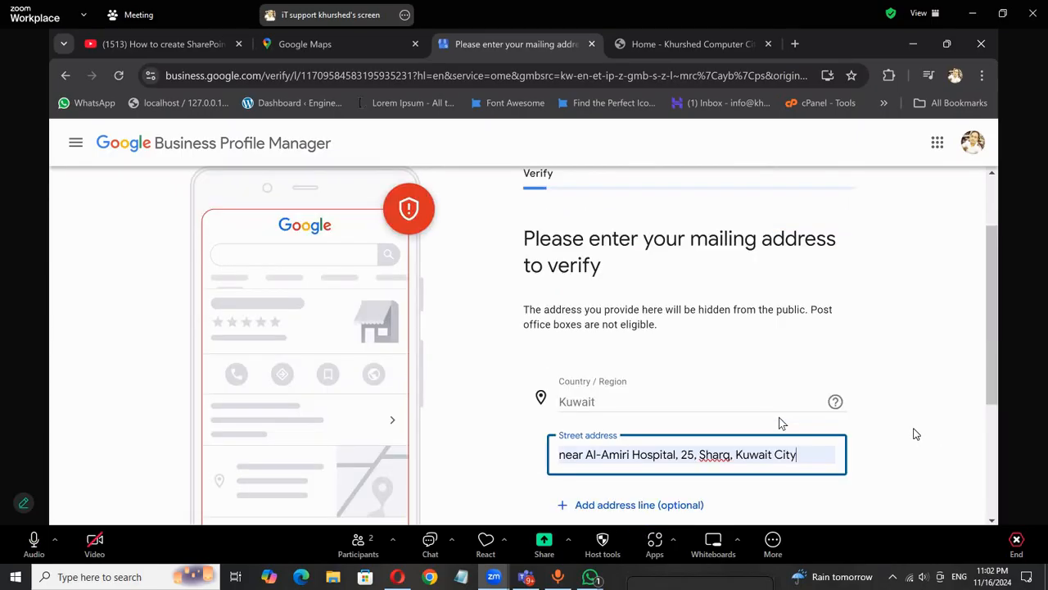
pyautogui.scroll(-3, 779, 421)
pyautogui.click(653, 509)
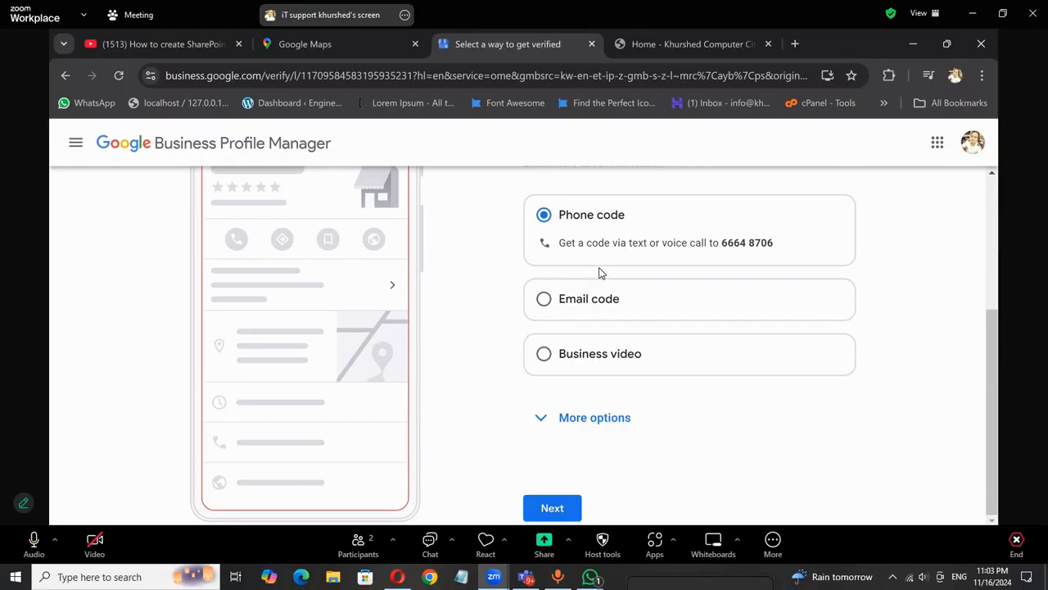
# Choose phone verification and have the 6-digit code texted to the business phone
pyautogui.click(559, 516)
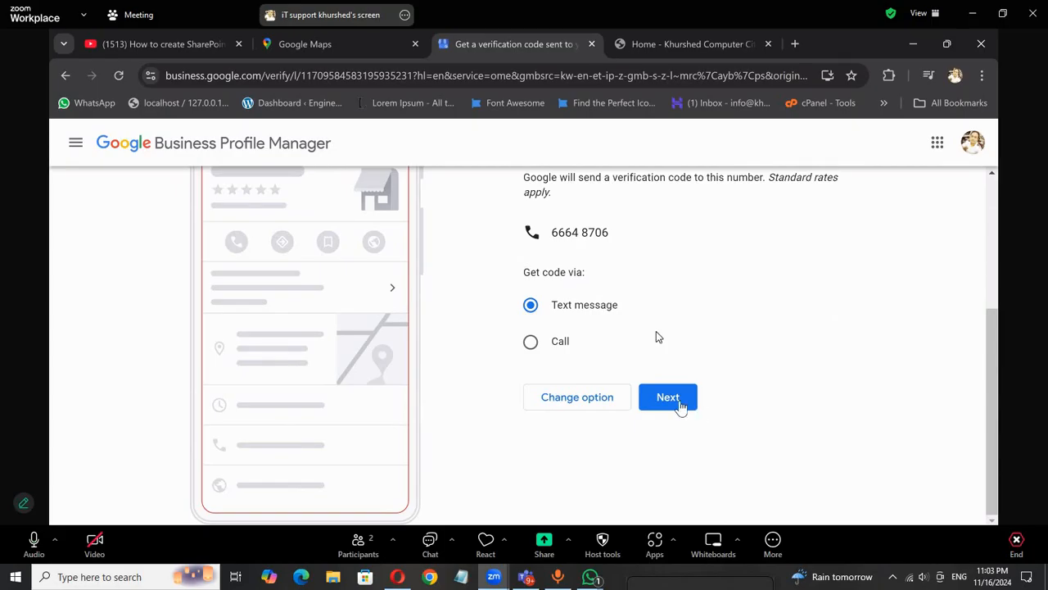
pyautogui.click(668, 397)
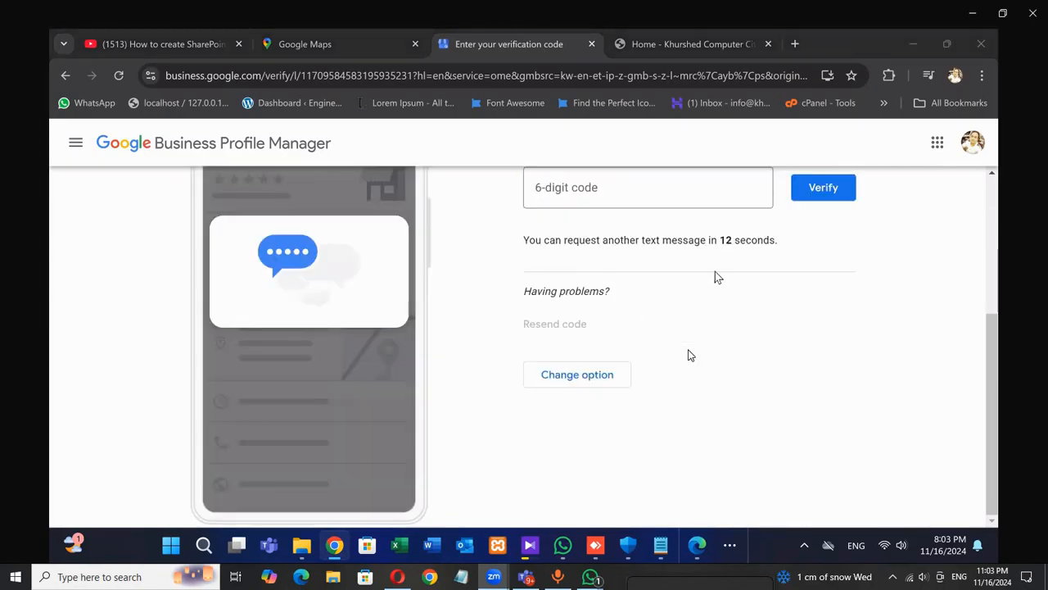
pyautogui.scroll(1, 733, 287)
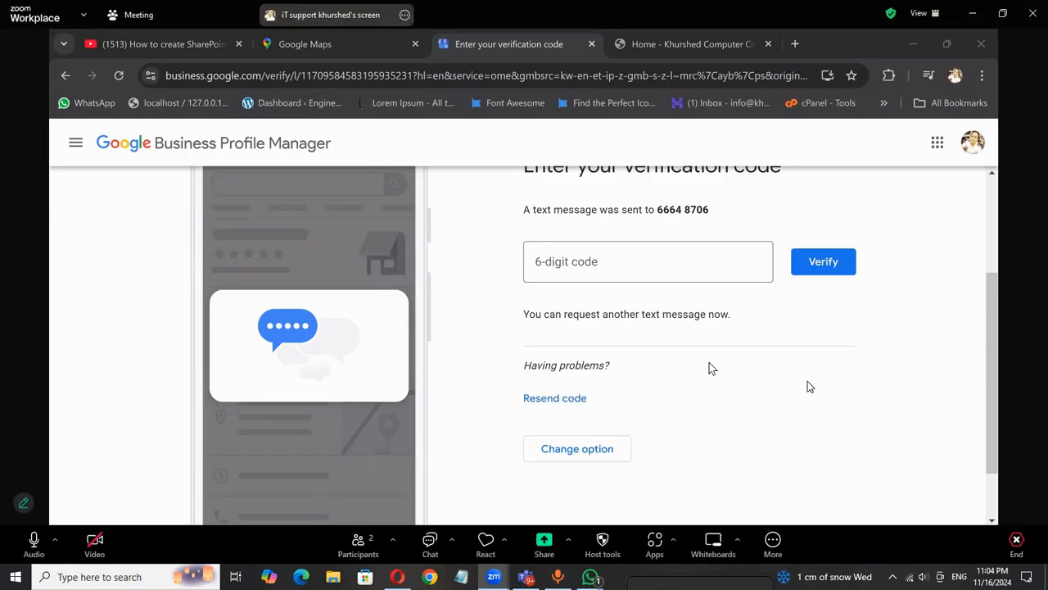
# Switch the verification method to Email code and expand More options to reveal Verify Later
pyautogui.click(557, 398)
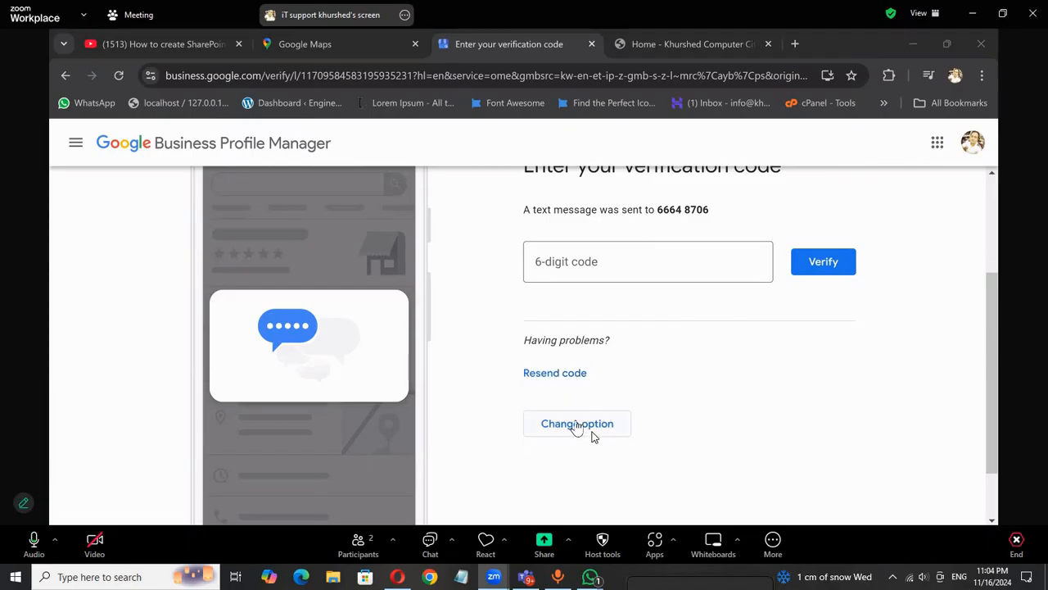
pyautogui.click(591, 432)
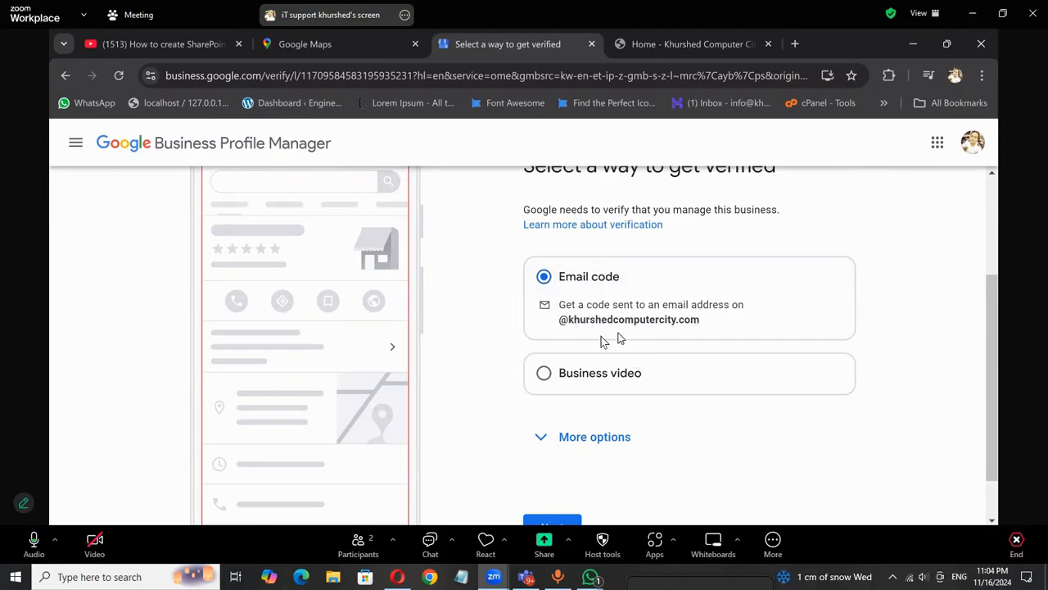
pyautogui.scroll(-1, 678, 362)
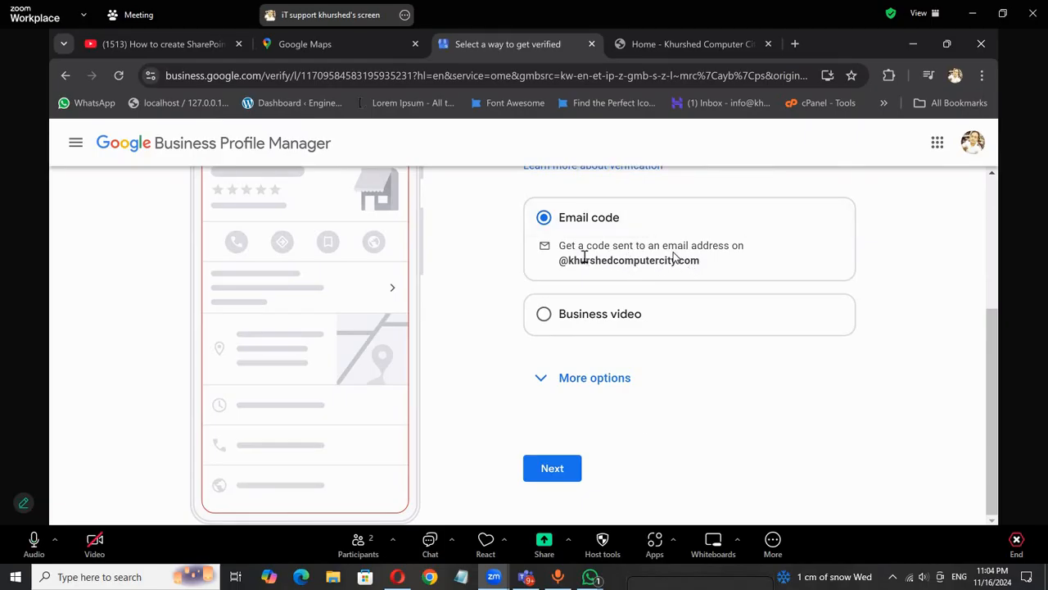
pyautogui.scroll(2, 600, 282)
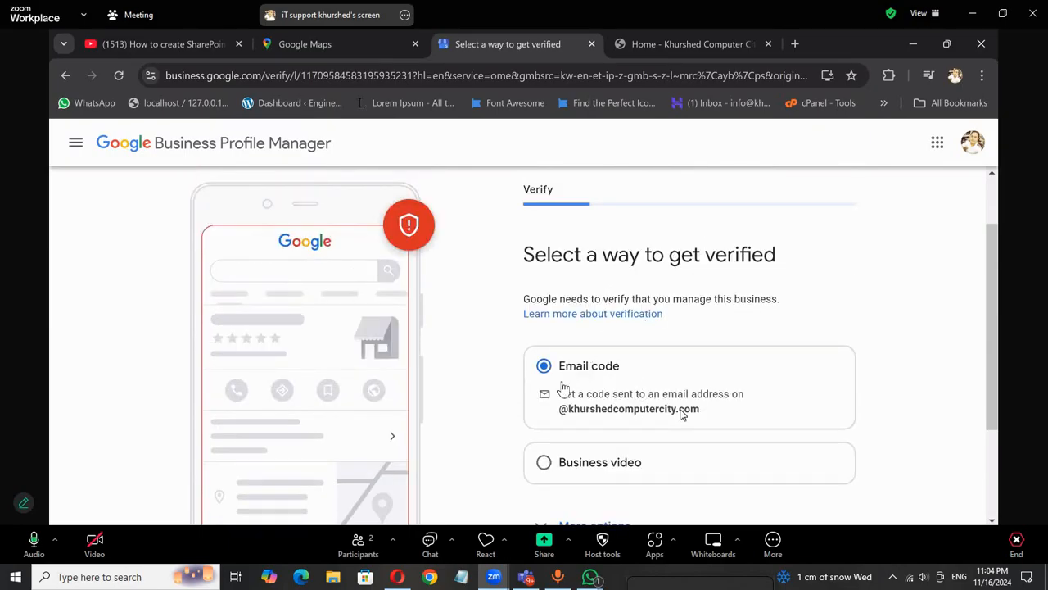
pyautogui.scroll(-2, 545, 395)
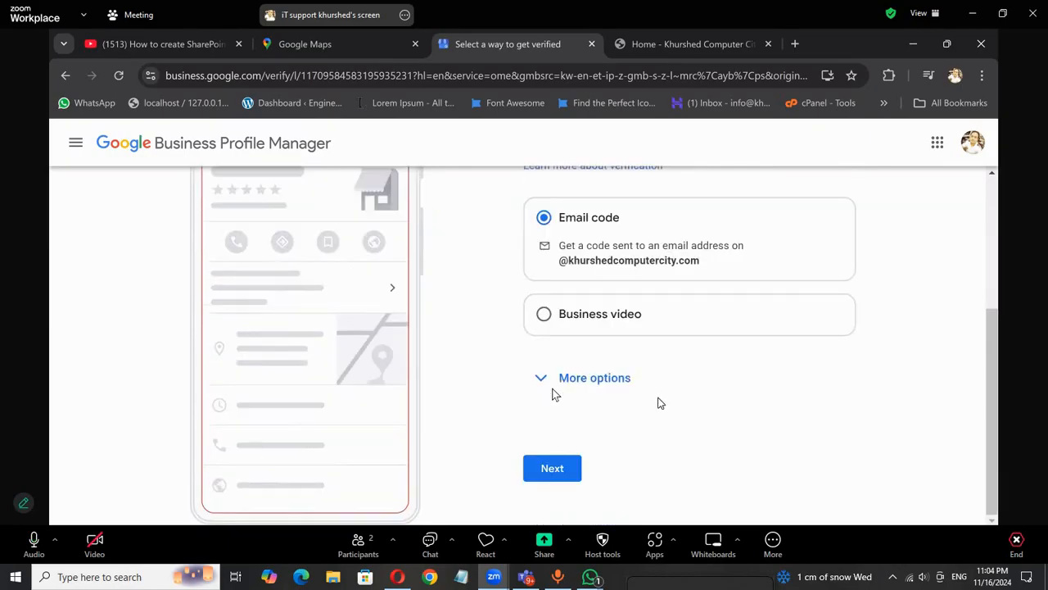
pyautogui.click(547, 380)
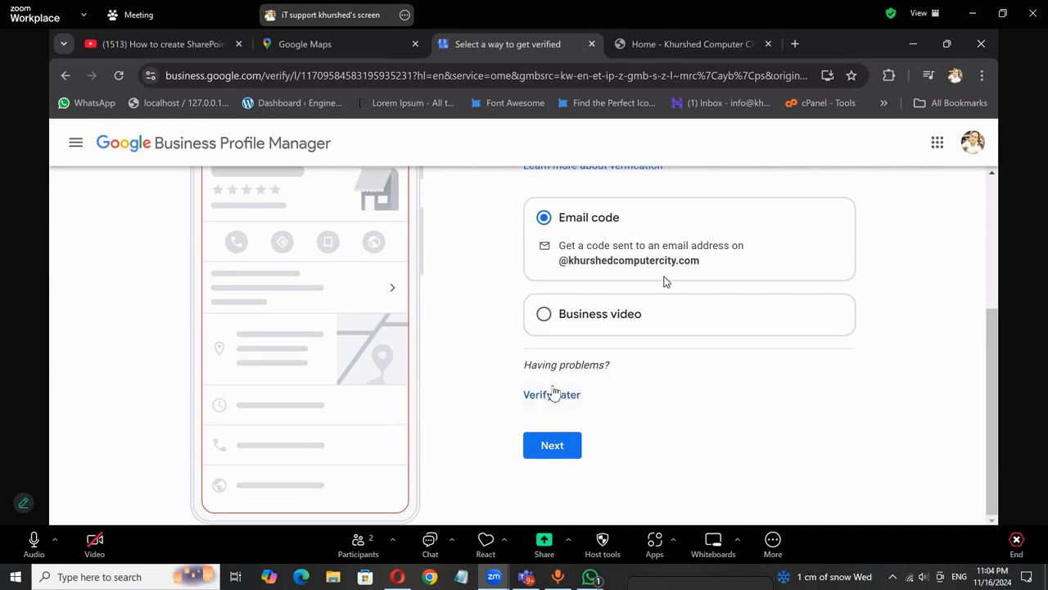
pyautogui.scroll(2, 645, 393)
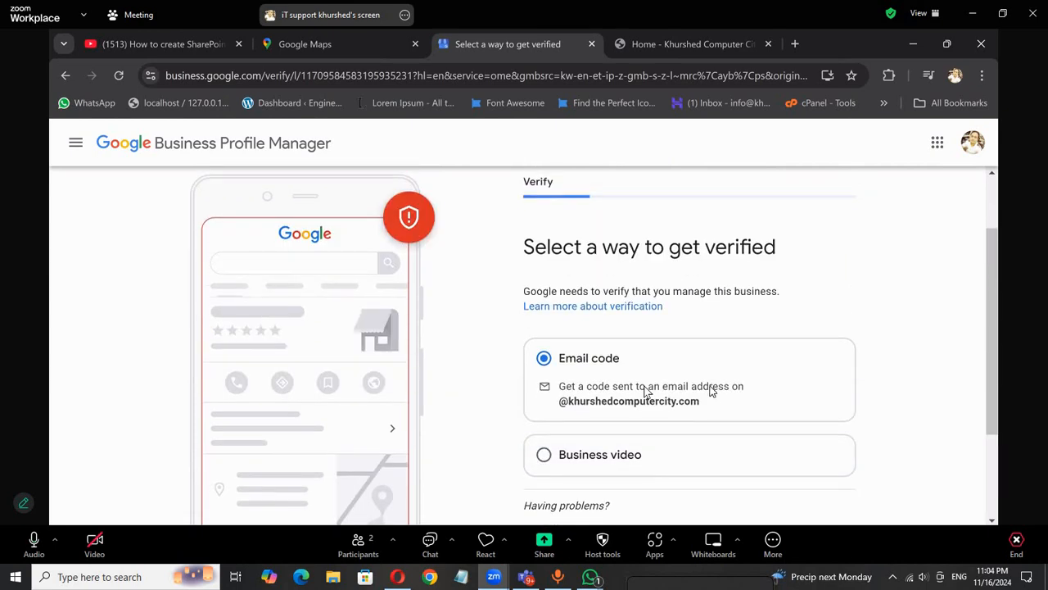
pyautogui.scroll(-2, 644, 393)
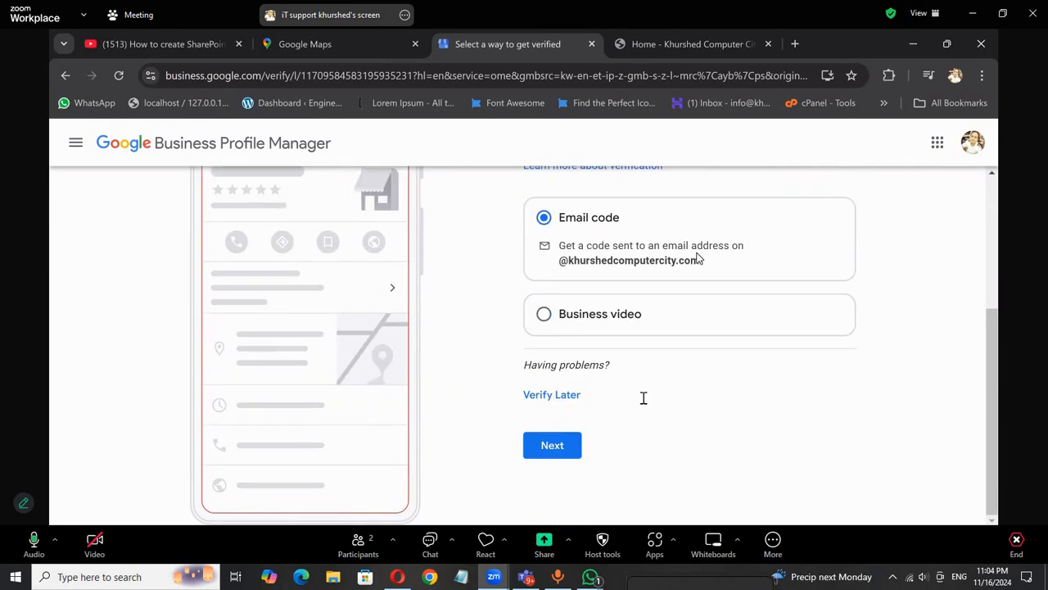
pyautogui.scroll(1, 643, 398)
pyautogui.scroll(-1, 643, 402)
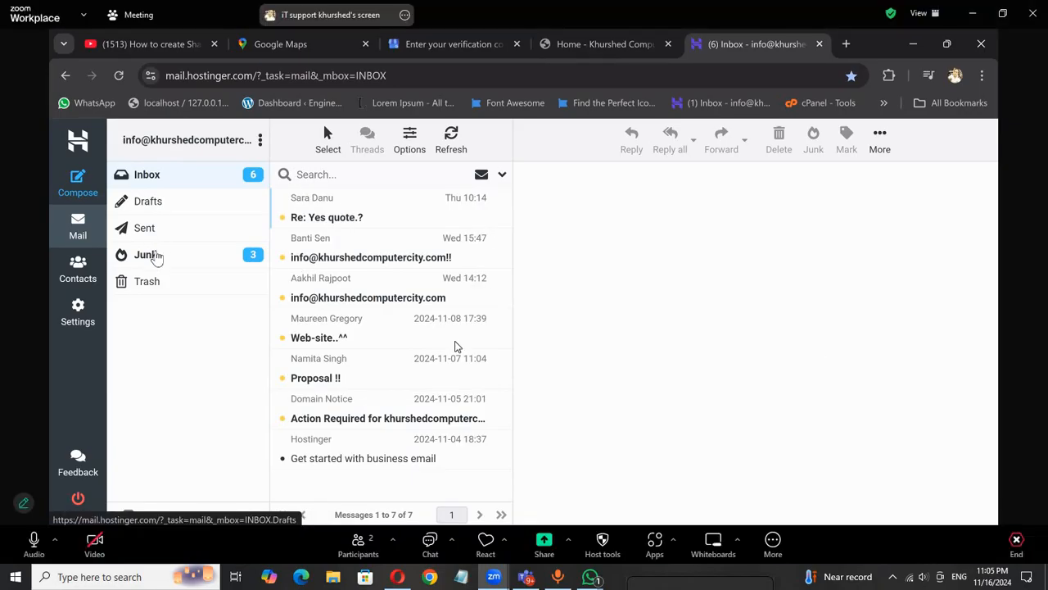
# Find the Google Business Profile email in the webmail inbox, copy its code, and return to verification
pyautogui.click(165, 255)
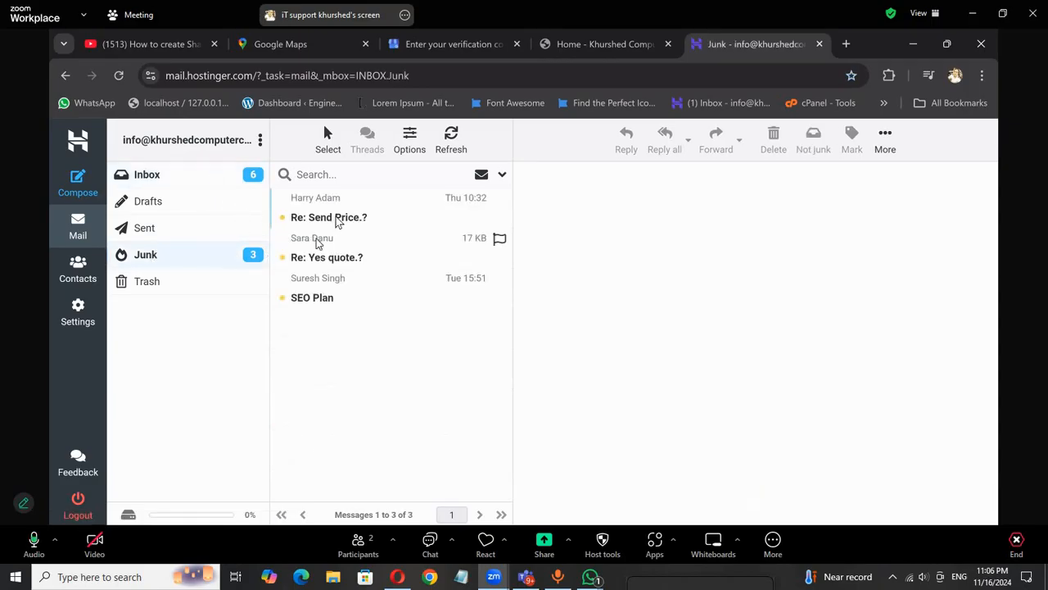
pyautogui.click(168, 176)
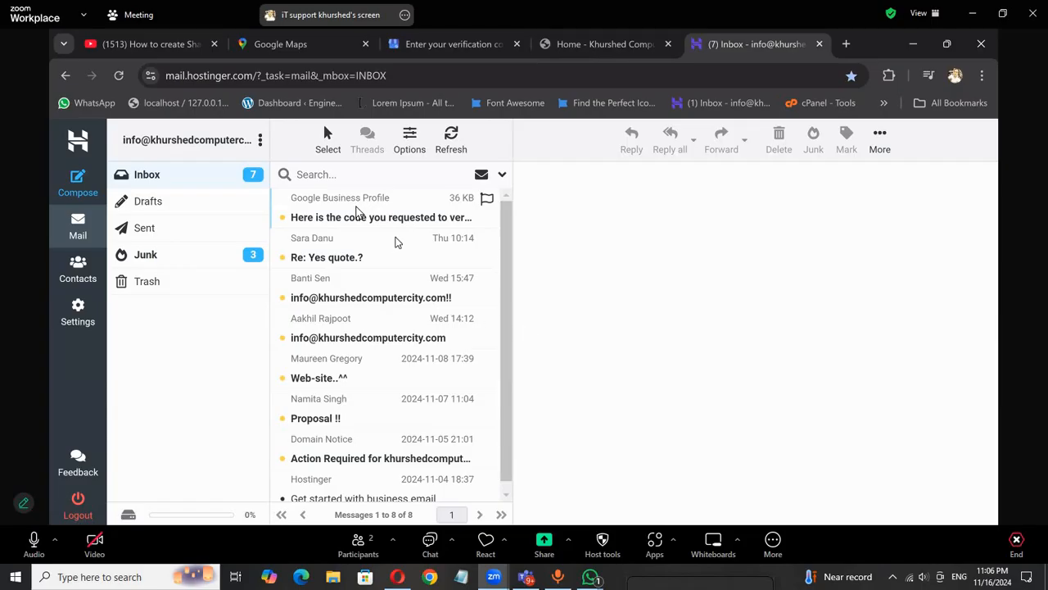
pyautogui.click(356, 207)
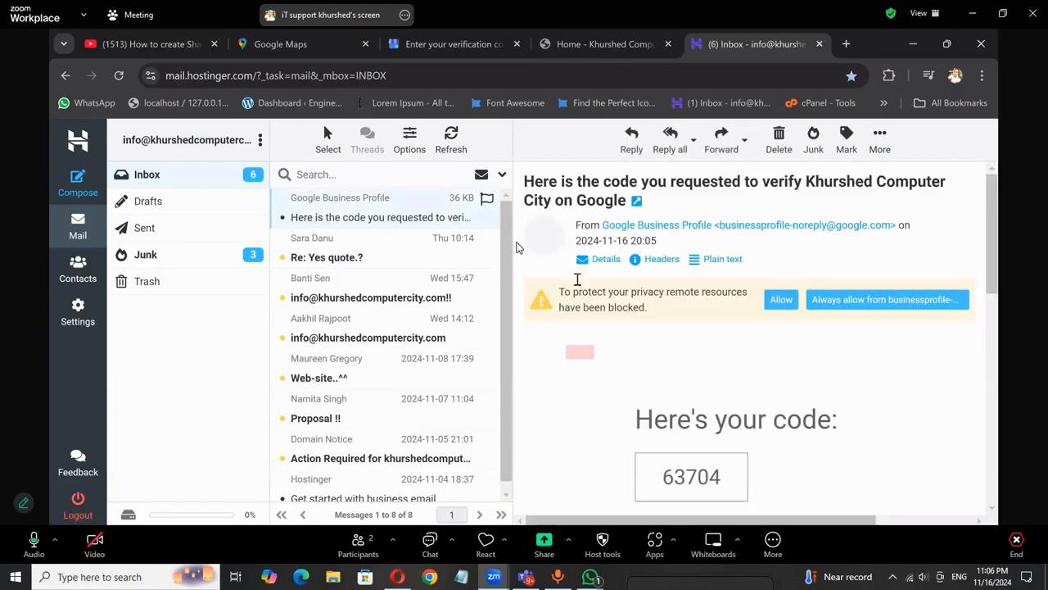
pyautogui.scroll(-2, 641, 328)
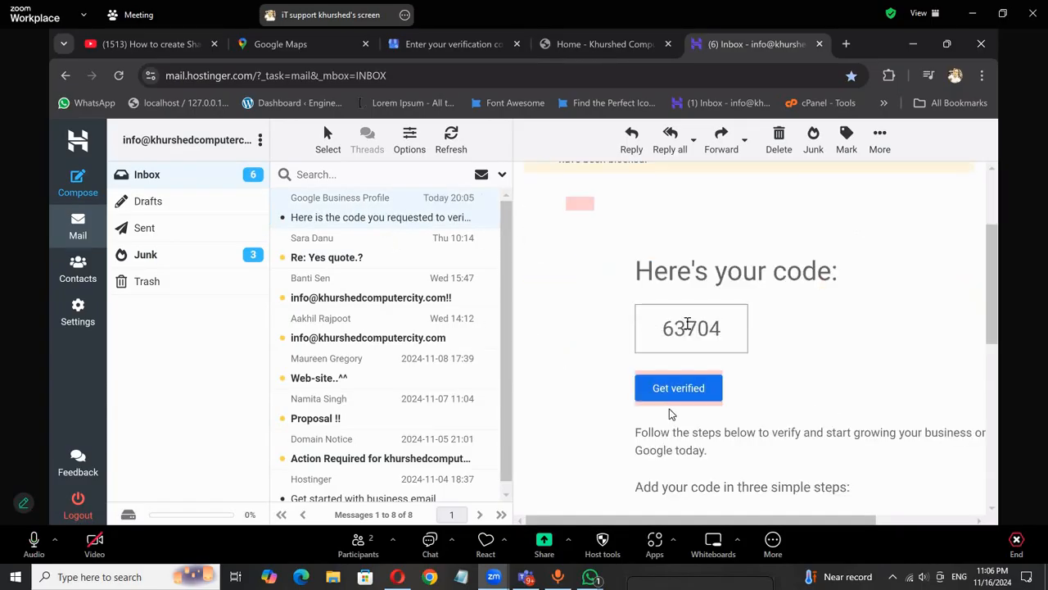
pyautogui.doubleClick(686, 323)
pyautogui.hotkey('ctrl', 'c')
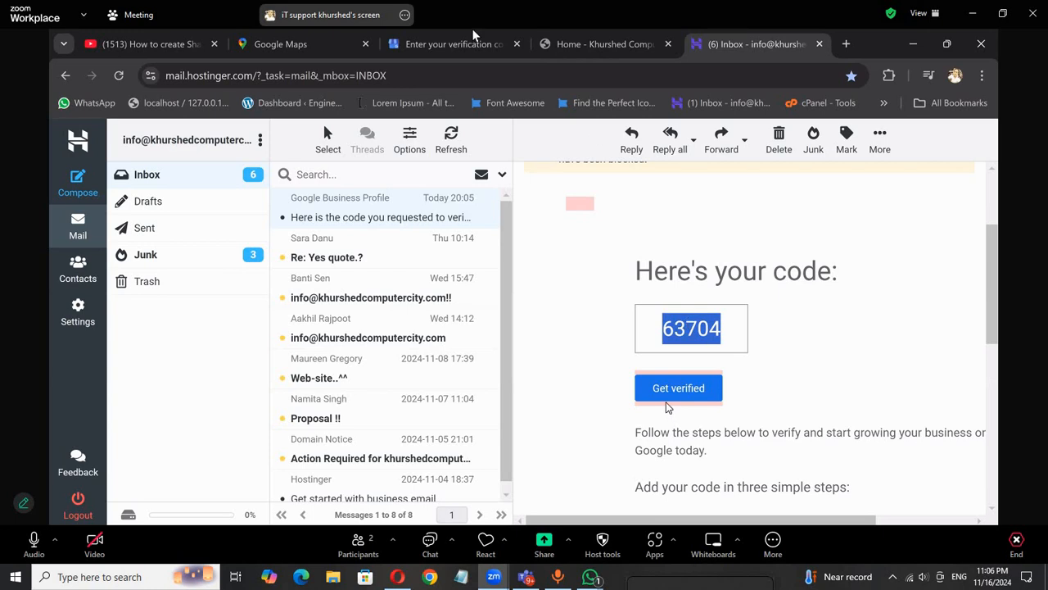
pyautogui.click(455, 43)
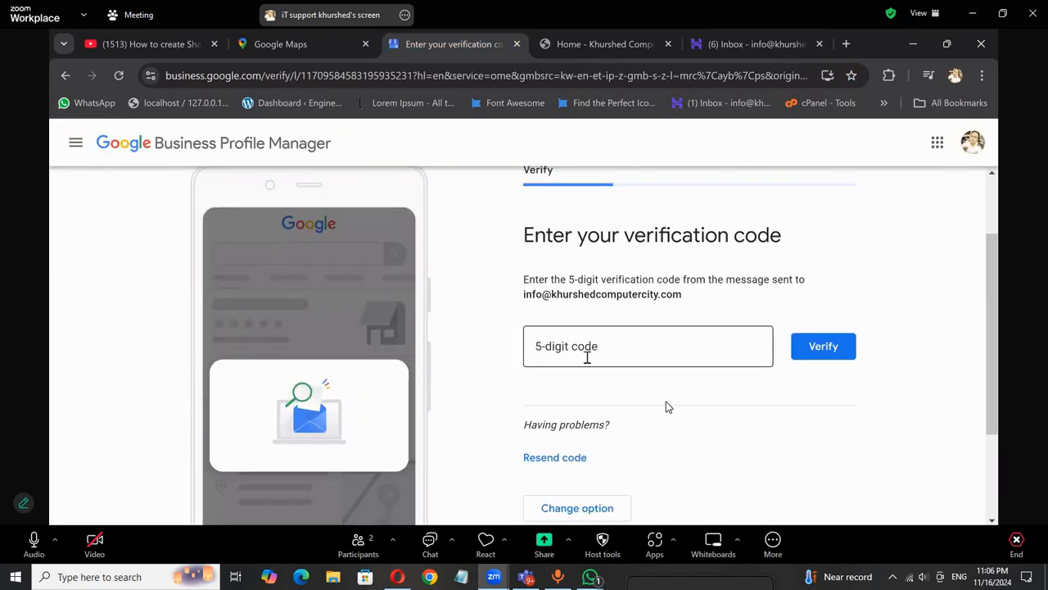
# Paste the emailed code, verify the business, and continue to the Add your services page
pyautogui.click(588, 354)
pyautogui.hotkey('ctrl', 'v')
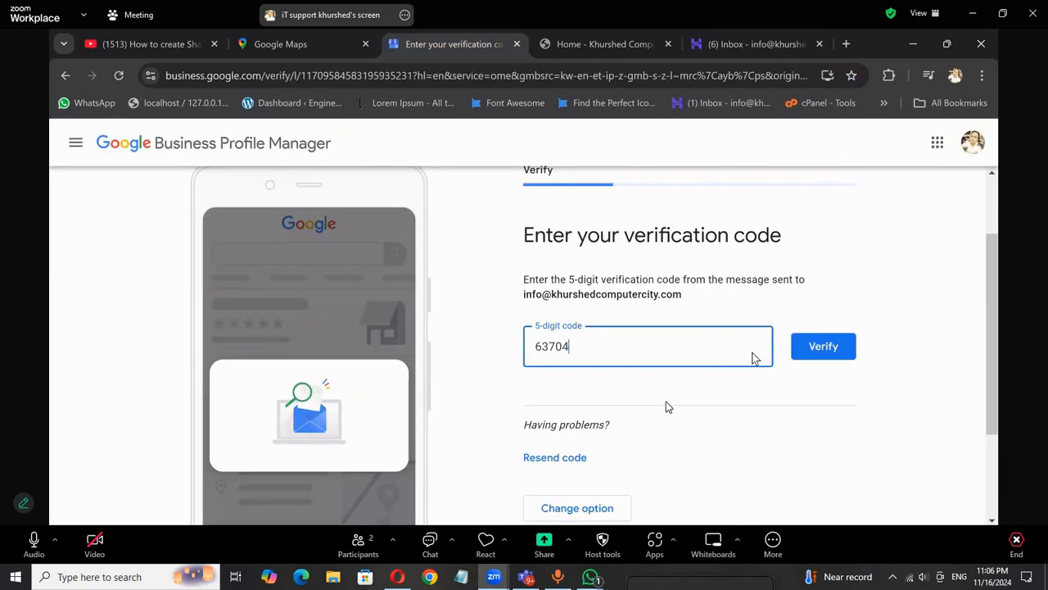
pyautogui.click(821, 348)
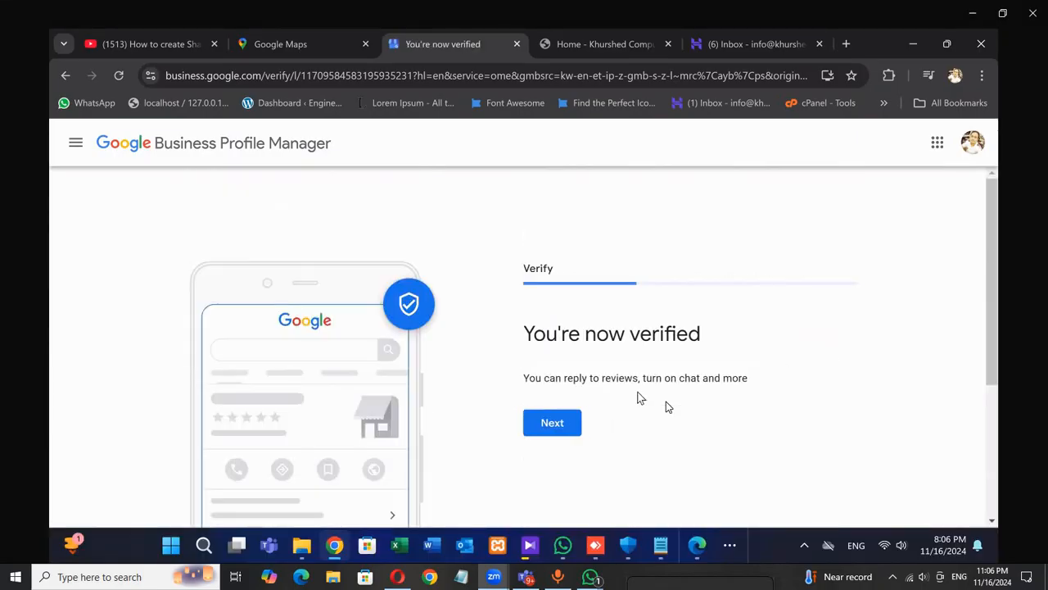
pyautogui.click(570, 422)
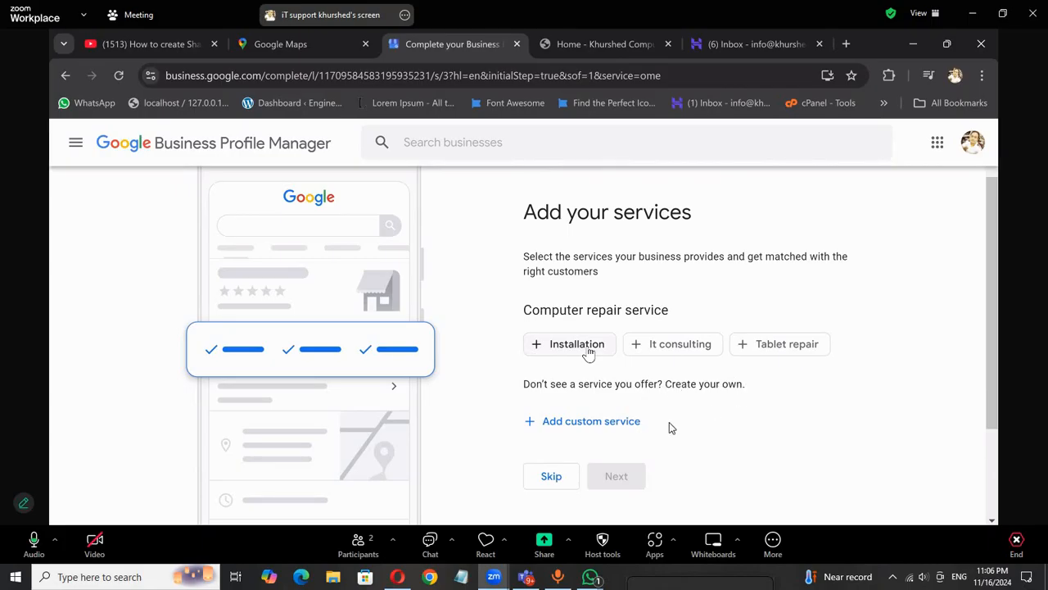
# Add Installation, It consulting and Tablet repair as offered services
pyautogui.click(586, 350)
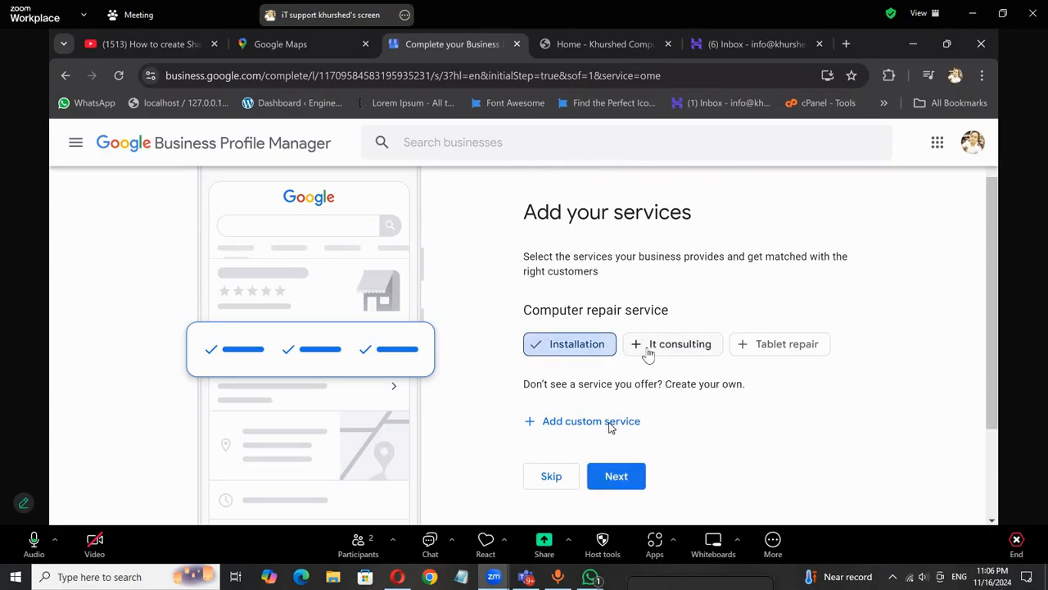
pyautogui.click(680, 353)
pyautogui.click(751, 354)
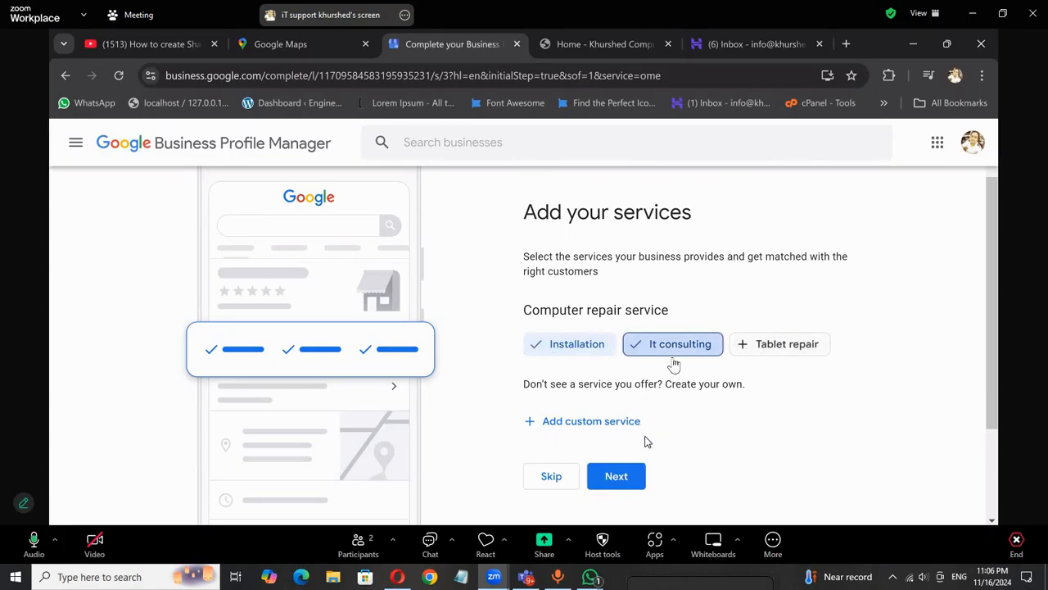
pyautogui.scroll(-2, 615, 423)
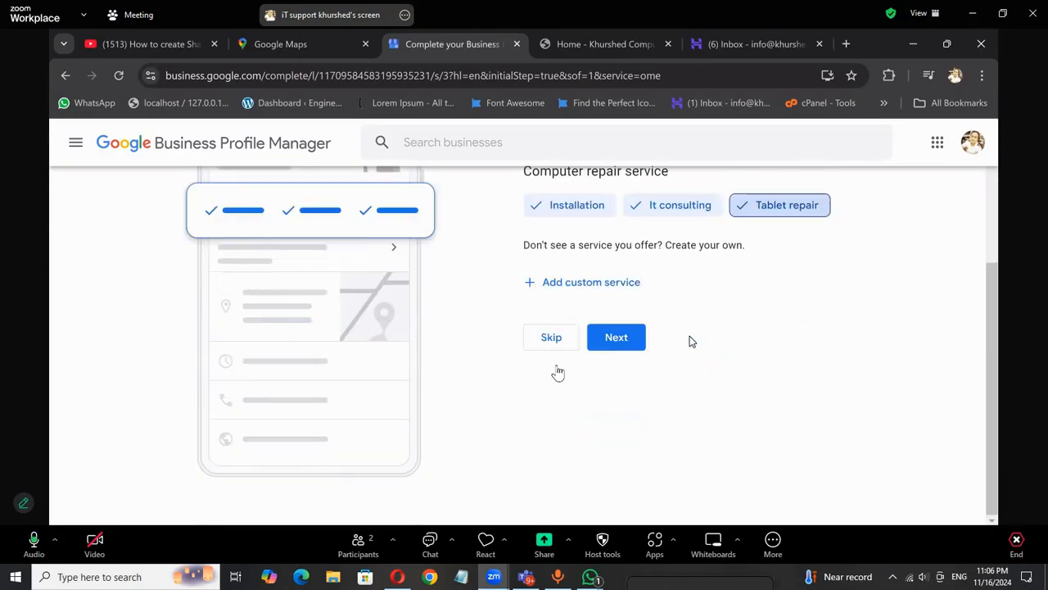
# Add a custom service trimmed from the pasted list to 'software installation'
pyautogui.click(602, 284)
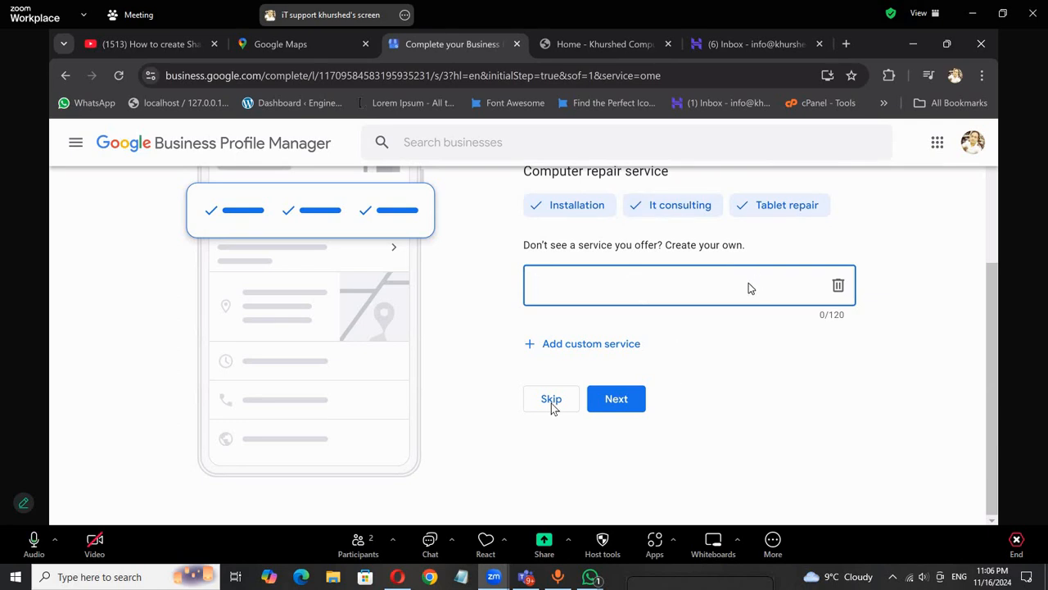
pyautogui.hotkey('ctrl', 'v')
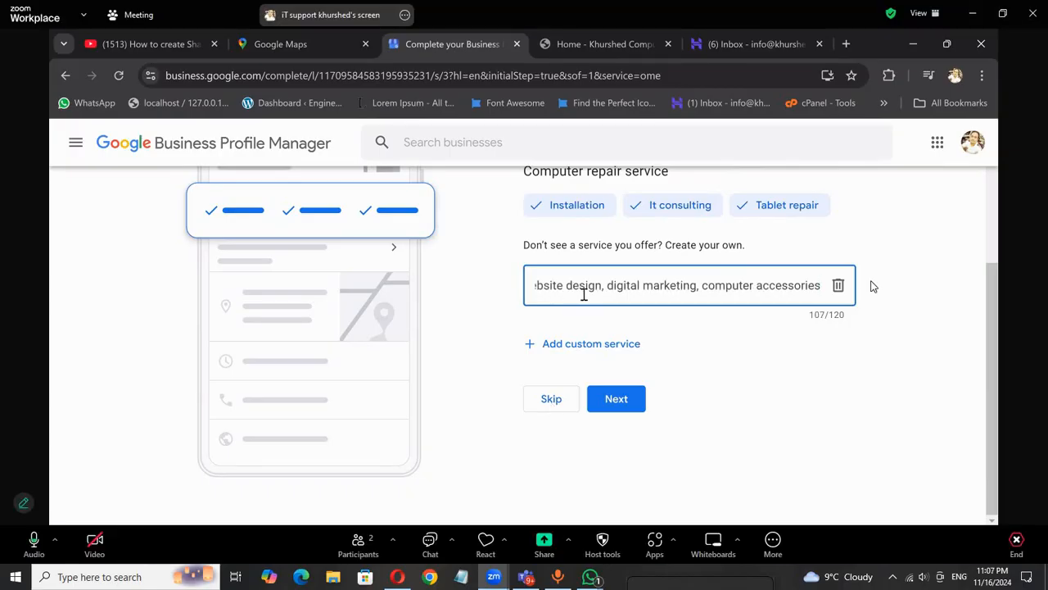
pyautogui.press('BackSpace')
pyautogui.press('BackSpace')
pyautogui.press('BackSpace')
pyautogui.press('BackSpace')
pyautogui.press('BackSpace')
pyautogui.press('BackSpace')
pyautogui.press('BackSpace')
pyautogui.press('BackSpace')
pyautogui.press('BackSpace')
pyautogui.press('BackSpace')
pyautogui.press('BackSpace')
pyautogui.press('BackSpace')
pyautogui.press('BackSpace')
pyautogui.press('BackSpace')
pyautogui.press('BackSpace')
pyautogui.press('BackSpace')
pyautogui.press('BackSpace')
pyautogui.press('BackSpace')
pyautogui.press('BackSpace')
pyautogui.press('BackSpace')
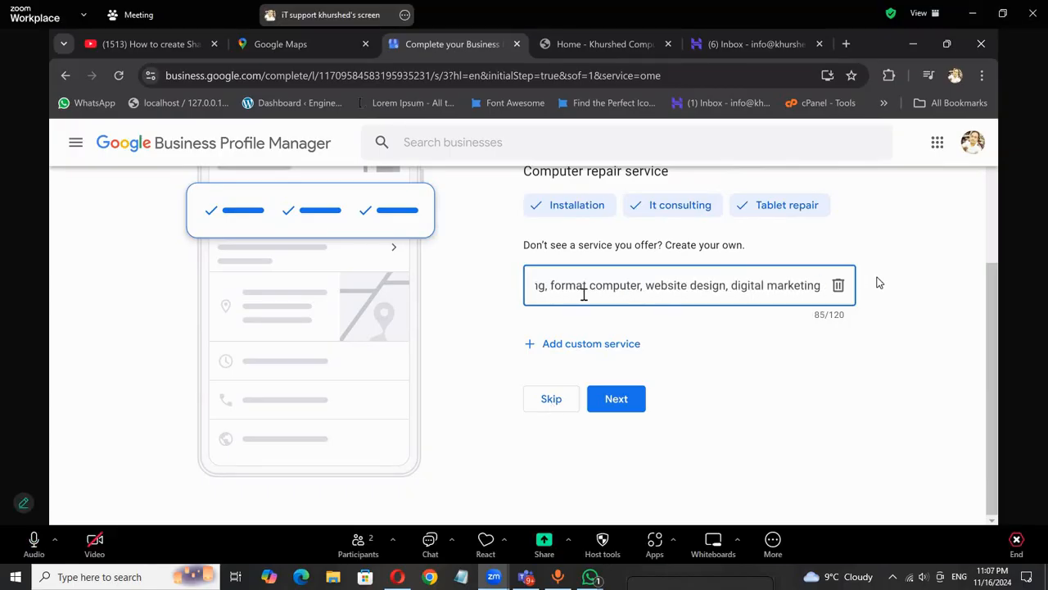
pyautogui.press('BackSpace')
pyautogui.press('BackSpace')
pyautogui.press('BackSpace')
pyautogui.press('BackSpace')
pyautogui.press('BackSpace')
pyautogui.press('BackSpace')
pyautogui.press('BackSpace')
pyautogui.press('BackSpace')
pyautogui.press('BackSpace')
pyautogui.press('BackSpace')
pyautogui.press('BackSpace')
pyautogui.press('BackSpace')
pyautogui.press('BackSpace')
pyautogui.press('BackSpace')
pyautogui.press('BackSpace')
pyautogui.press('BackSpace')
pyautogui.press('BackSpace')
pyautogui.press('BackSpace')
pyautogui.press('BackSpace')
pyautogui.press('BackSpace')
pyautogui.press('BackSpace')
pyautogui.press('BackSpace')
pyautogui.press('BackSpace')
pyautogui.press('BackSpace')
pyautogui.press('BackSpace')
pyautogui.press('BackSpace')
pyautogui.press('BackSpace')
pyautogui.press('BackSpace')
pyautogui.press('BackSpace')
pyautogui.press('BackSpace')
pyautogui.press('BackSpace')
pyautogui.press('BackSpace')
pyautogui.press('BackSpace')
pyautogui.press('BackSpace')
pyautogui.press('BackSpace')
pyautogui.press('BackSpace')
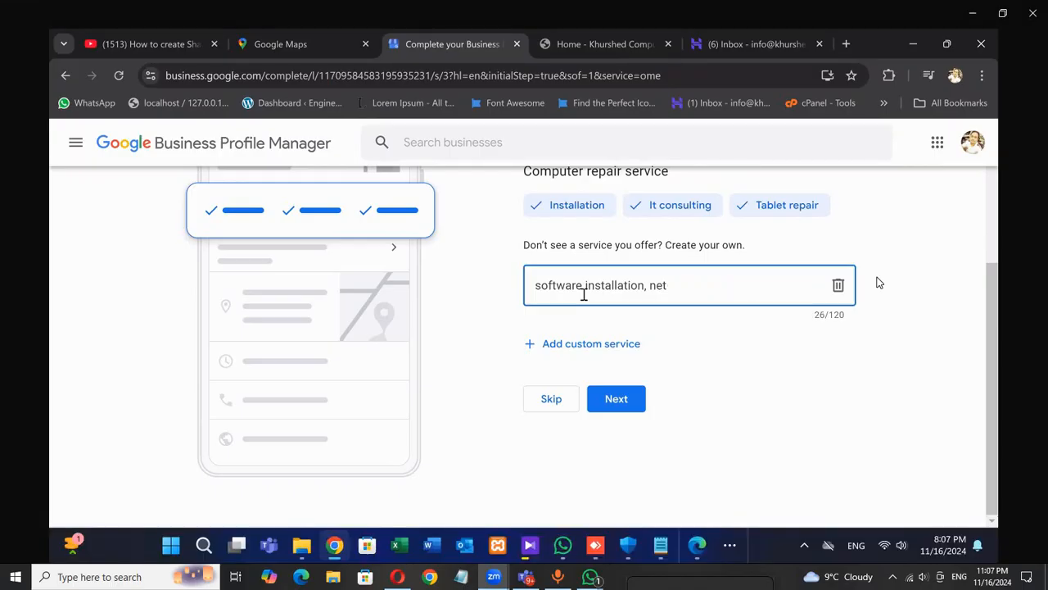
pyautogui.press('BackSpace')
# Add a second custom service reading 'Networking'
pyautogui.click(597, 345)
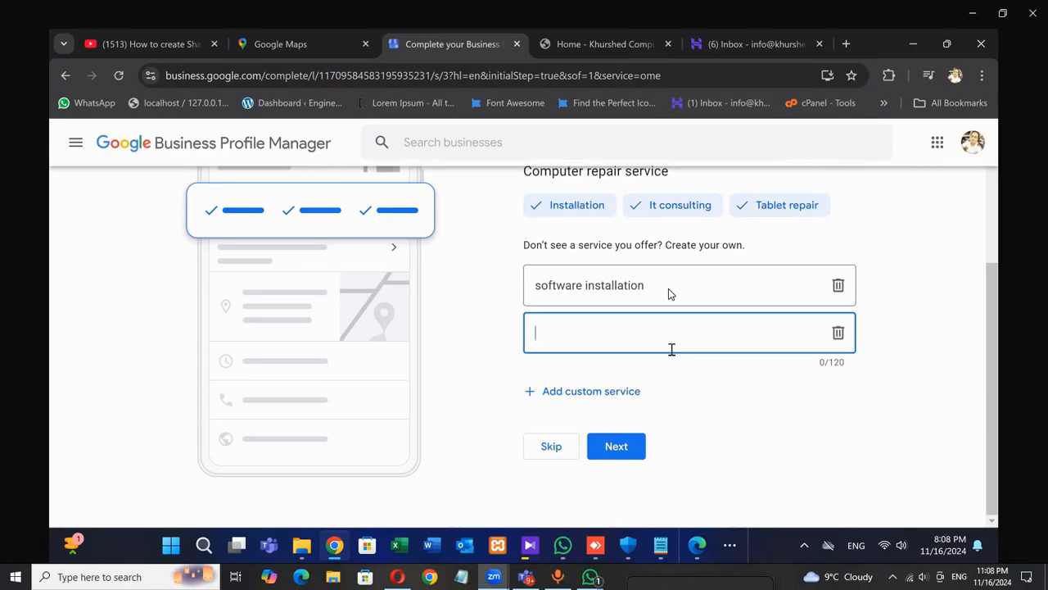
pyautogui.hotkey('ctrl', 'v')
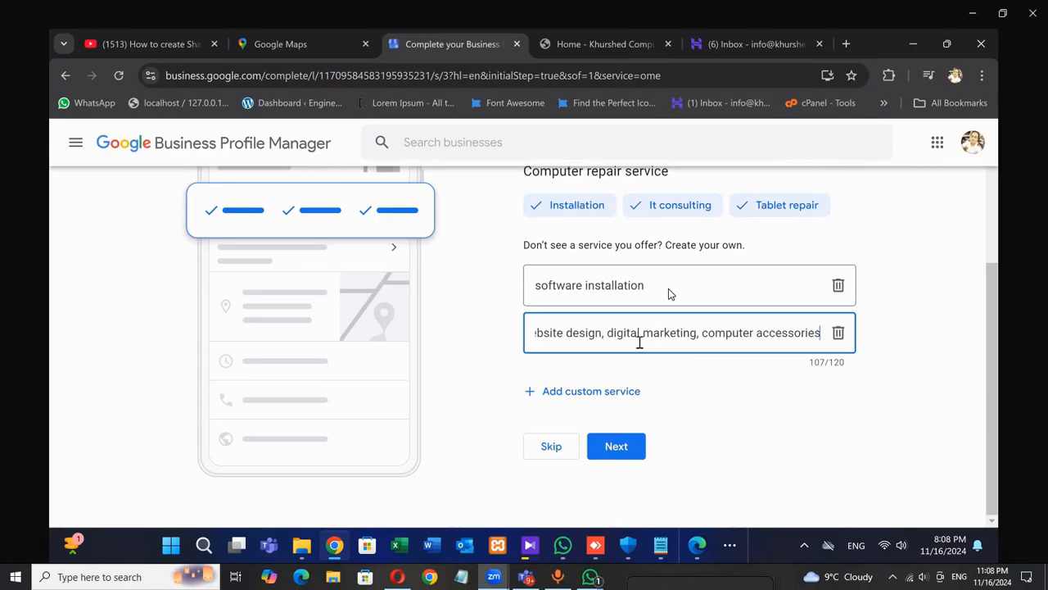
pyautogui.press('Home')
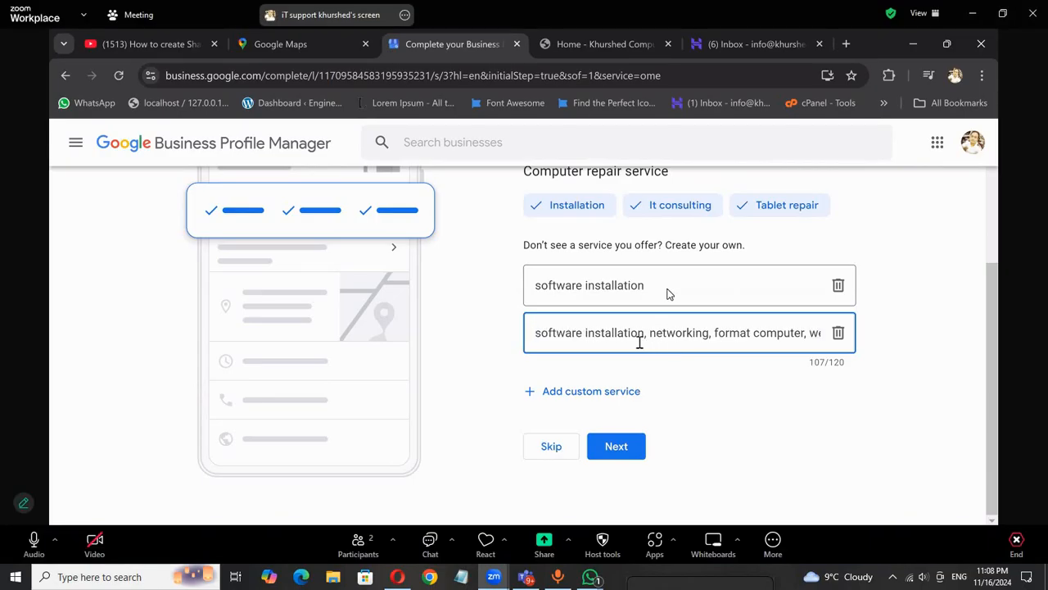
pyautogui.press('Delete')
pyautogui.press('Delete')
pyautogui.press('Delete')
pyautogui.press('Delete')
pyautogui.press('Delete')
pyautogui.press('Delete')
pyautogui.press('Delete')
pyautogui.press('Delete')
pyautogui.press('Delete')
pyautogui.press('Delete')
pyautogui.press('Delete')
pyautogui.press('Delete')
pyautogui.press('Delete')
pyautogui.press('Delete')
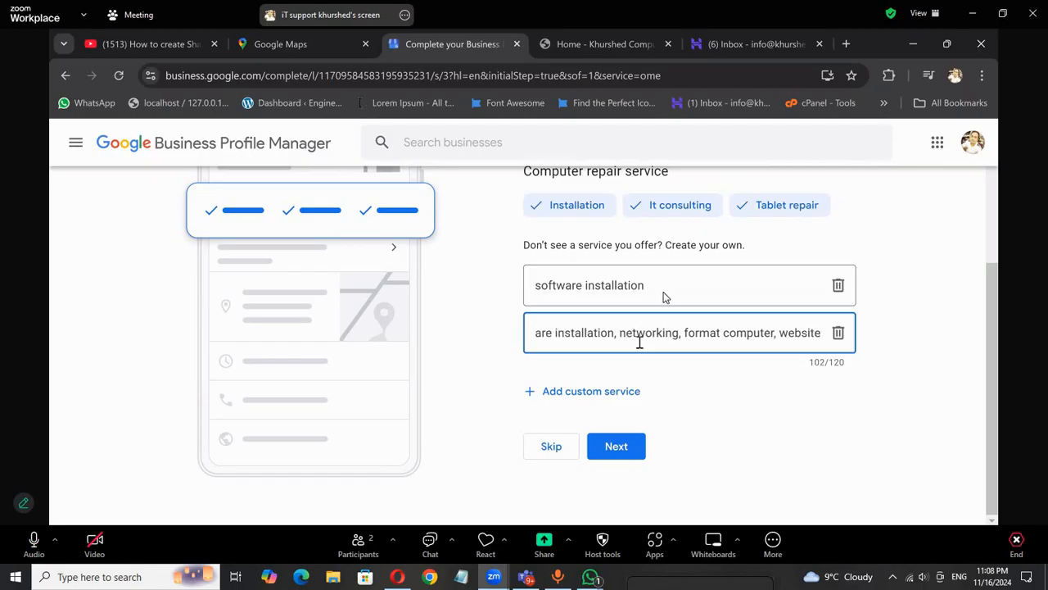
pyautogui.press('Delete')
pyautogui.press('Delete')
pyautogui.press('Delete')
pyautogui.press('Delete')
pyautogui.press('Delete')
pyautogui.press('Delete')
pyautogui.press('Delete')
pyautogui.press('Delete')
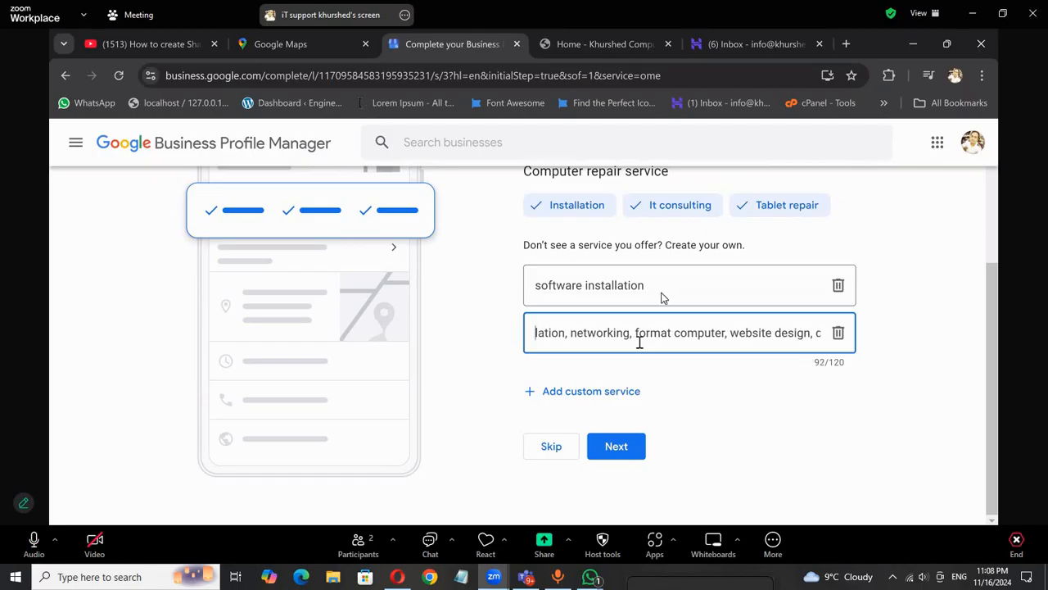
pyautogui.press('Delete')
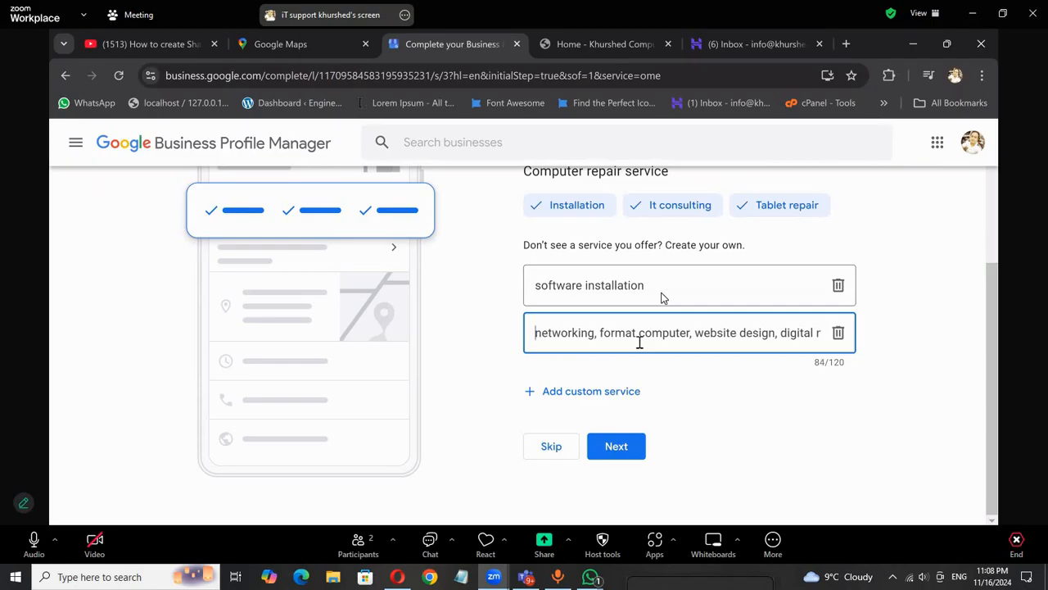
pyautogui.write('N')
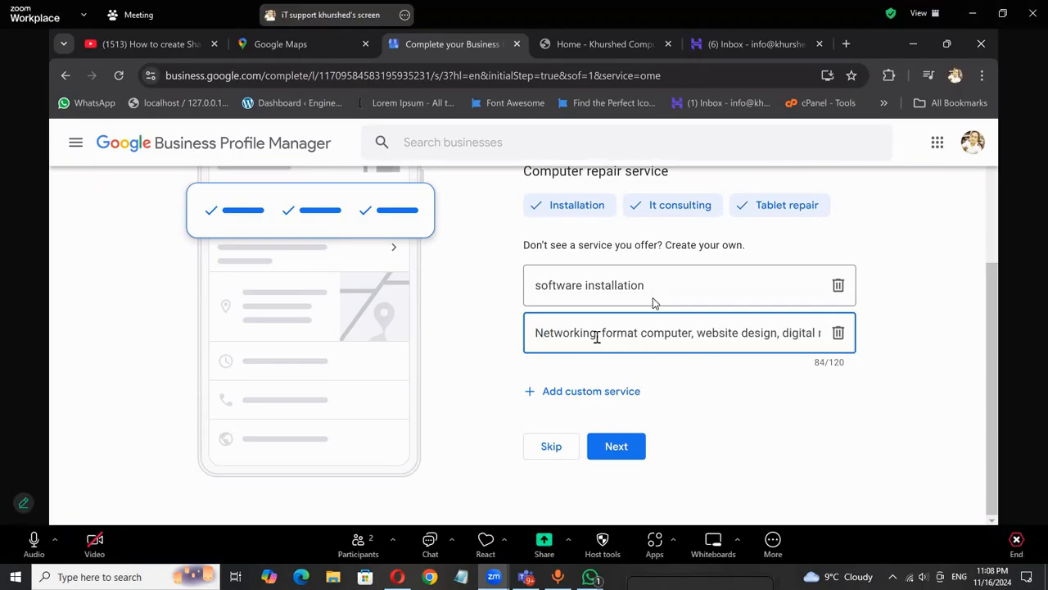
pyautogui.hotkey('ctrl', 'a')
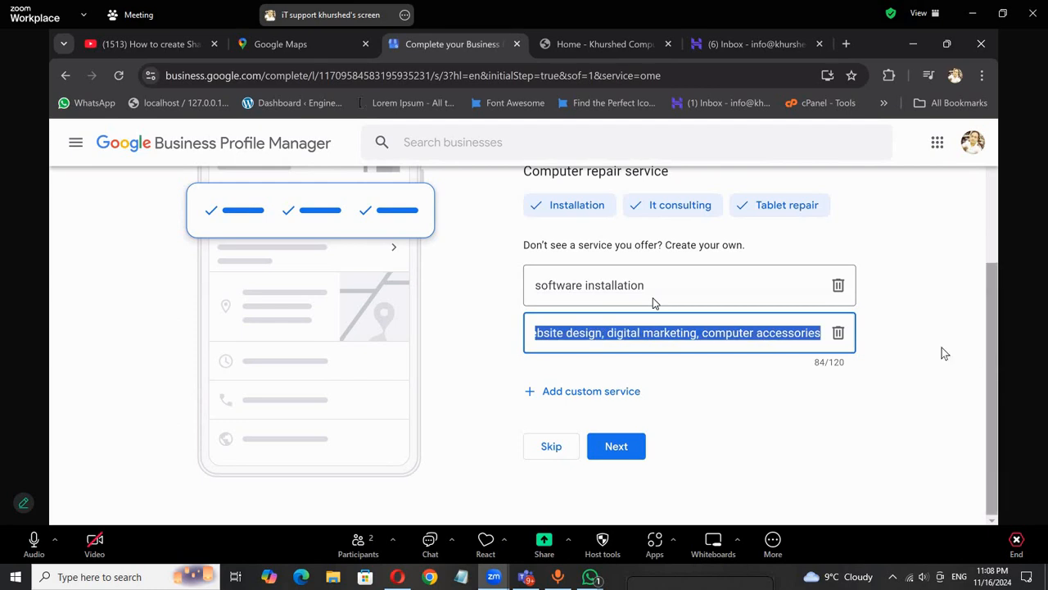
pyautogui.write('Networking')
# Add a third custom service trimmed from the pasted list to 'format computer'
pyautogui.click(607, 391)
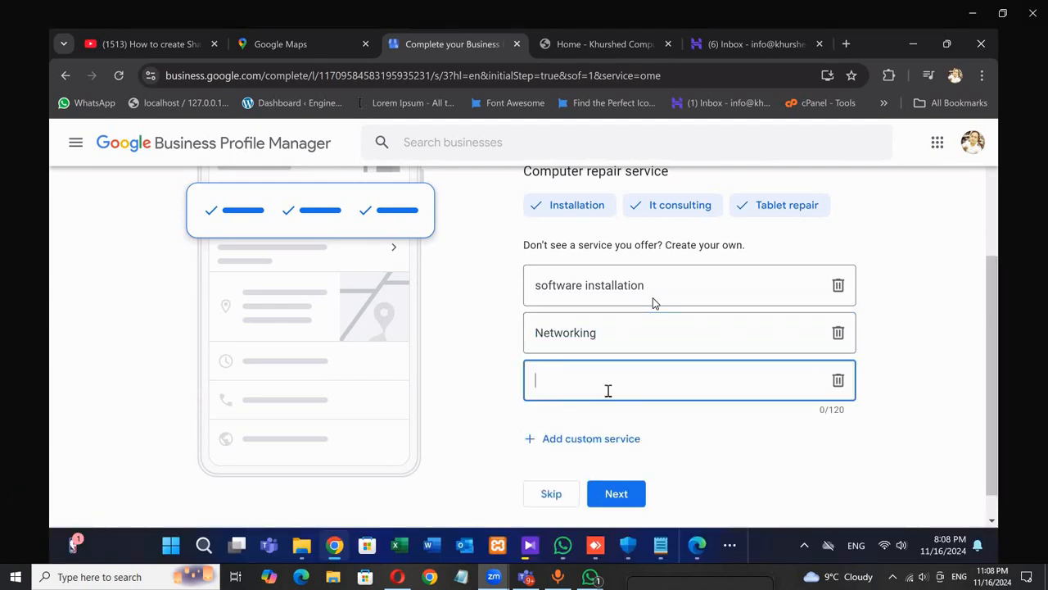
pyautogui.hotkey('ctrl', 'v')
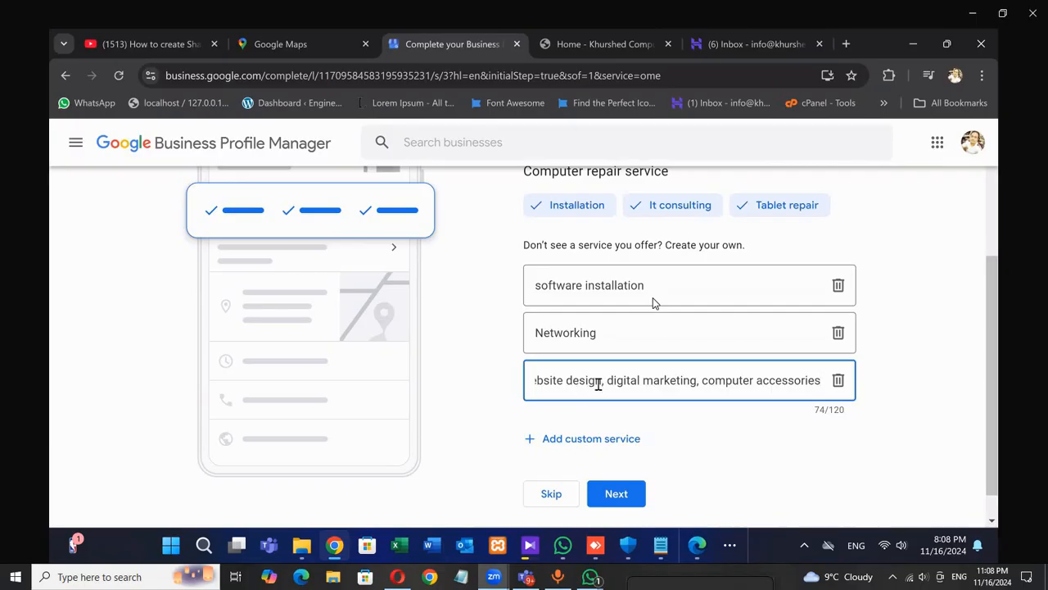
pyautogui.moveTo(602, 381); pyautogui.dragTo(665, 381)
pyautogui.hotkey('shift', 'End')
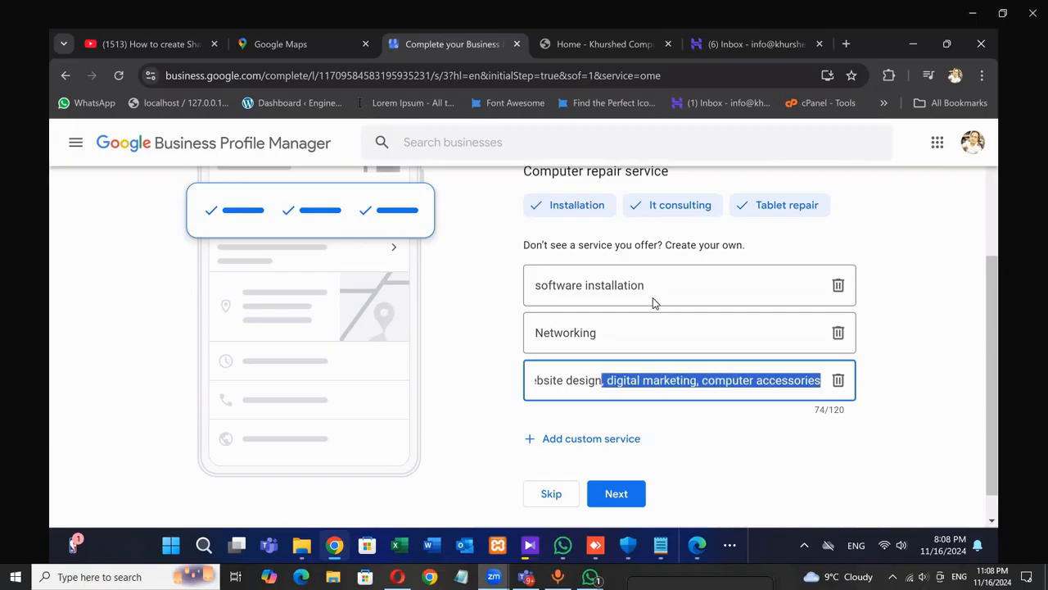
pyautogui.press('BackSpace')
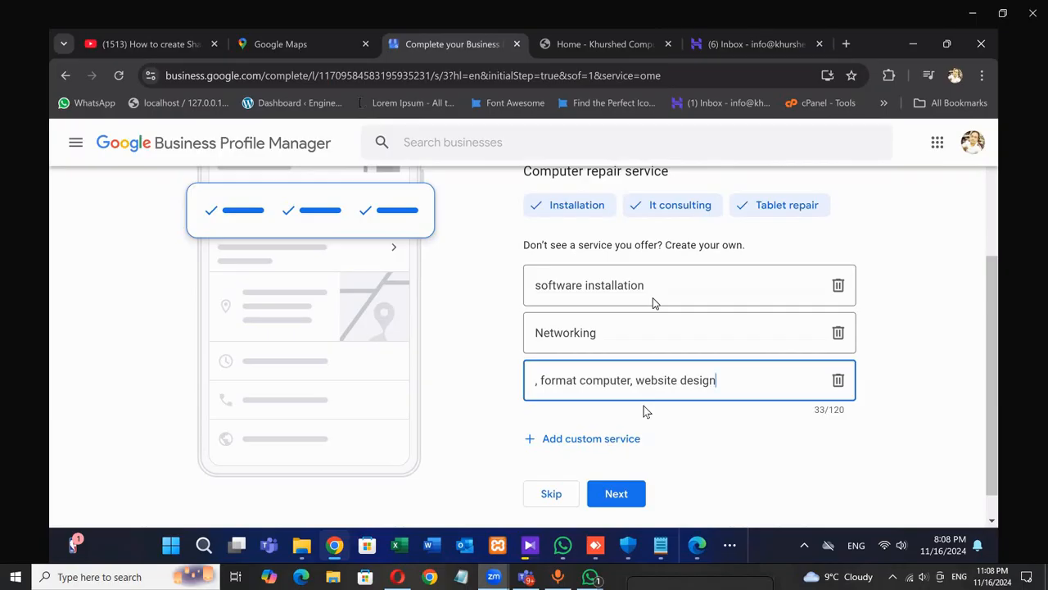
pyautogui.hotkey('ctrl', 'z')
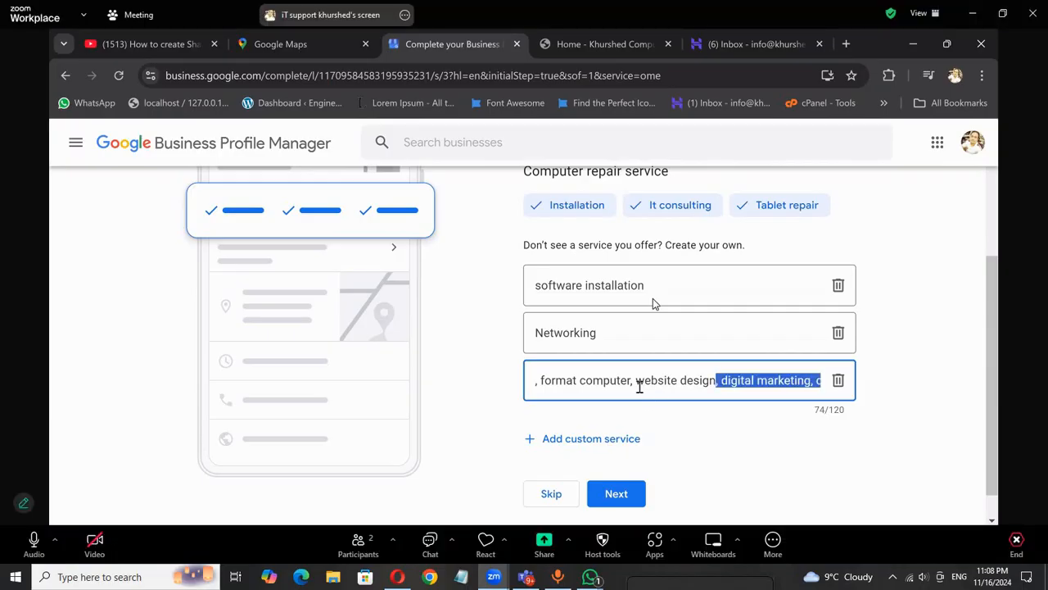
pyautogui.moveTo(632, 385); pyautogui.dragTo(881, 390)
pyautogui.hotkey('ctrl', 'c')
pyautogui.press('BackSpace')
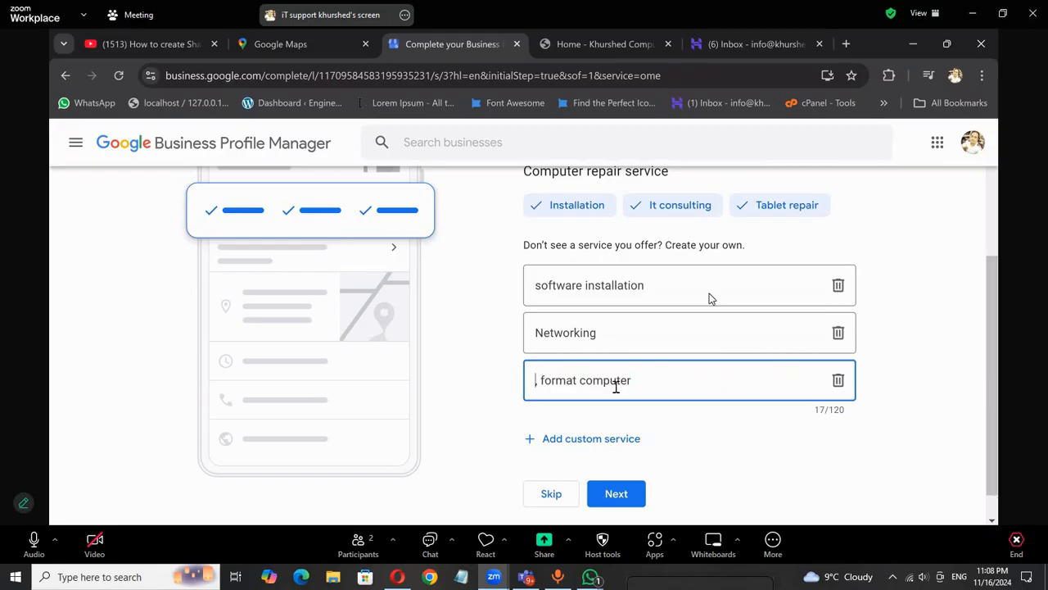
pyautogui.press('Delete')
pyautogui.press('Delete')
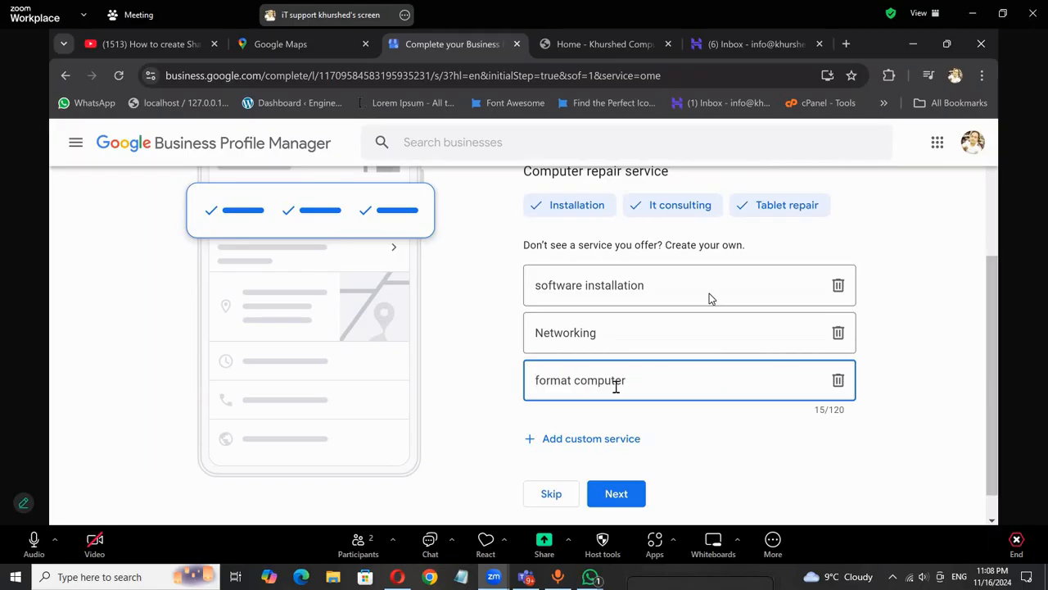
pyautogui.press('Delete')
# Capitalise 'Format computer' and add a 'Website design' custom service
pyautogui.write('F')
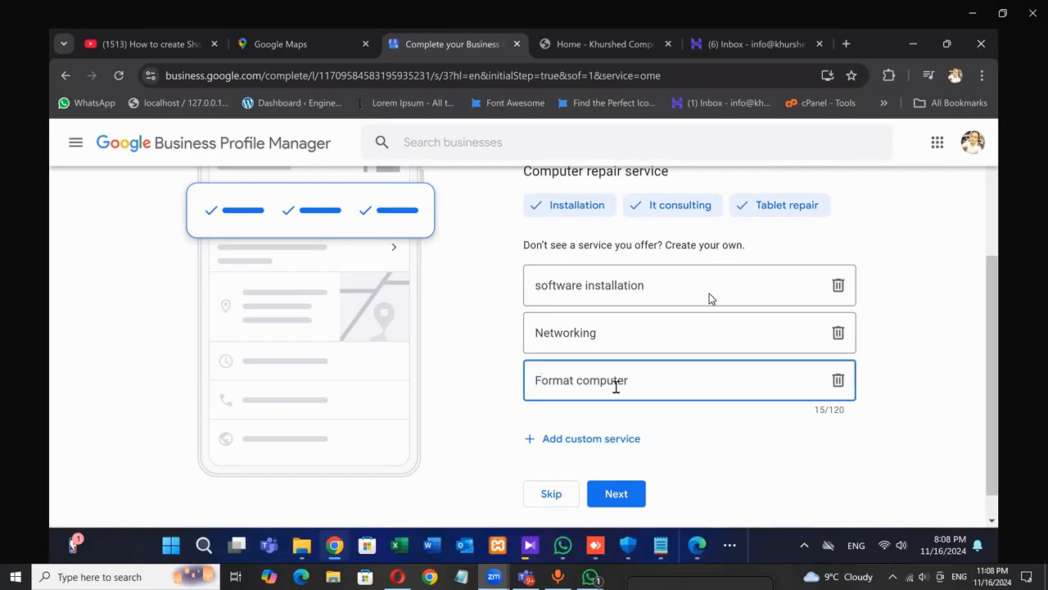
pyautogui.click(620, 443)
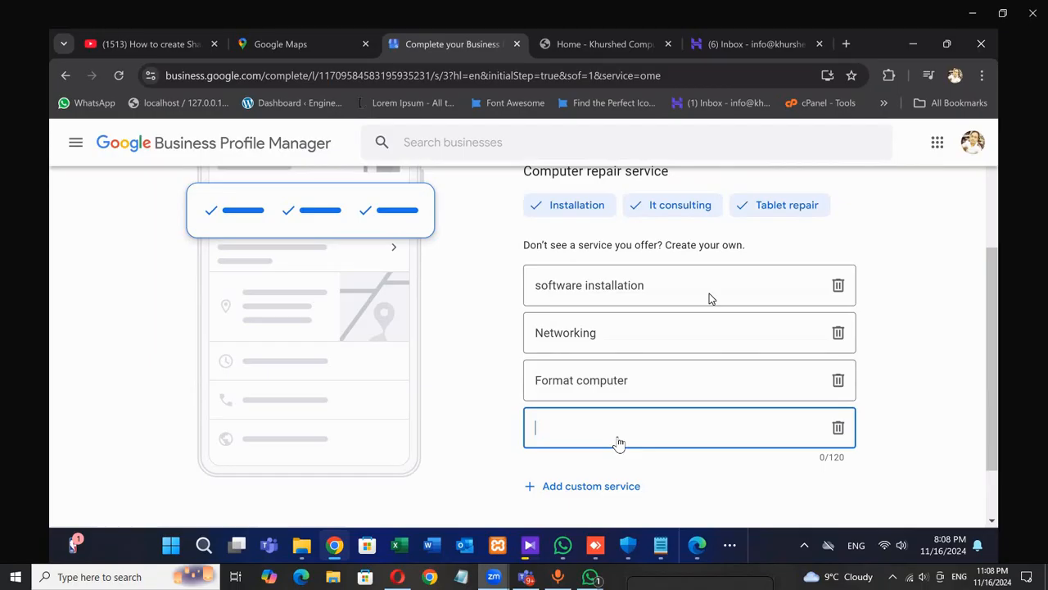
pyautogui.hotkey('ctrl', 'v')
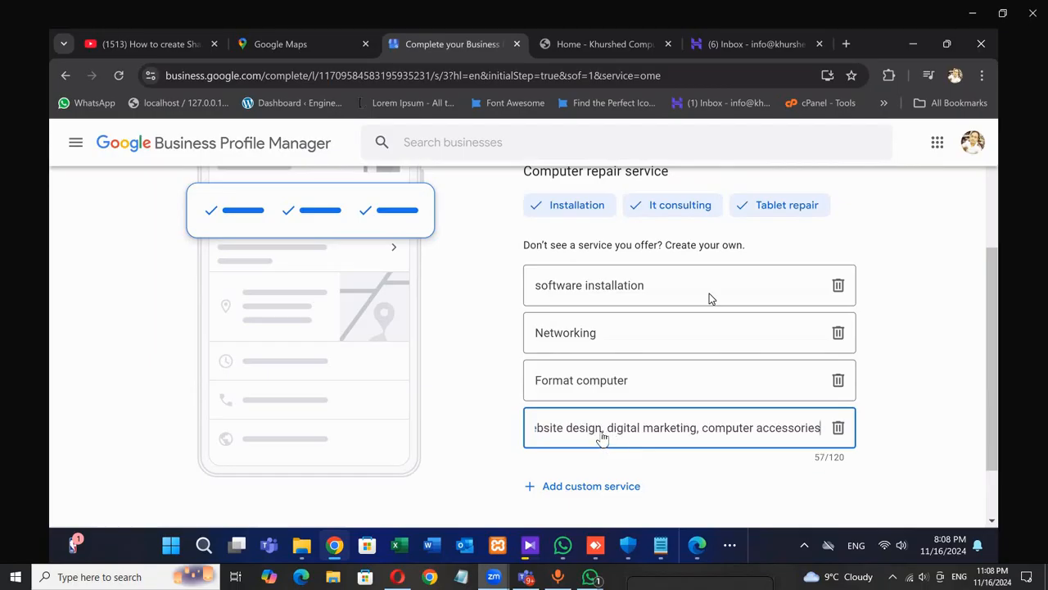
pyautogui.moveTo(604, 440); pyautogui.dragTo(993, 442)
pyautogui.hotkey('ctrl', 'c')
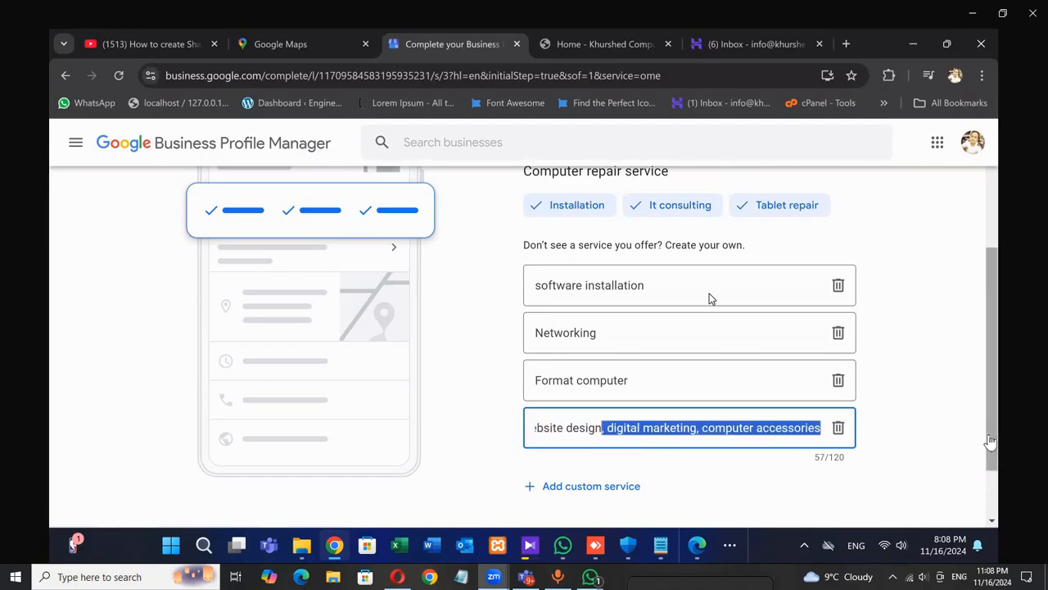
pyautogui.press('BackSpace')
pyautogui.press('Home')
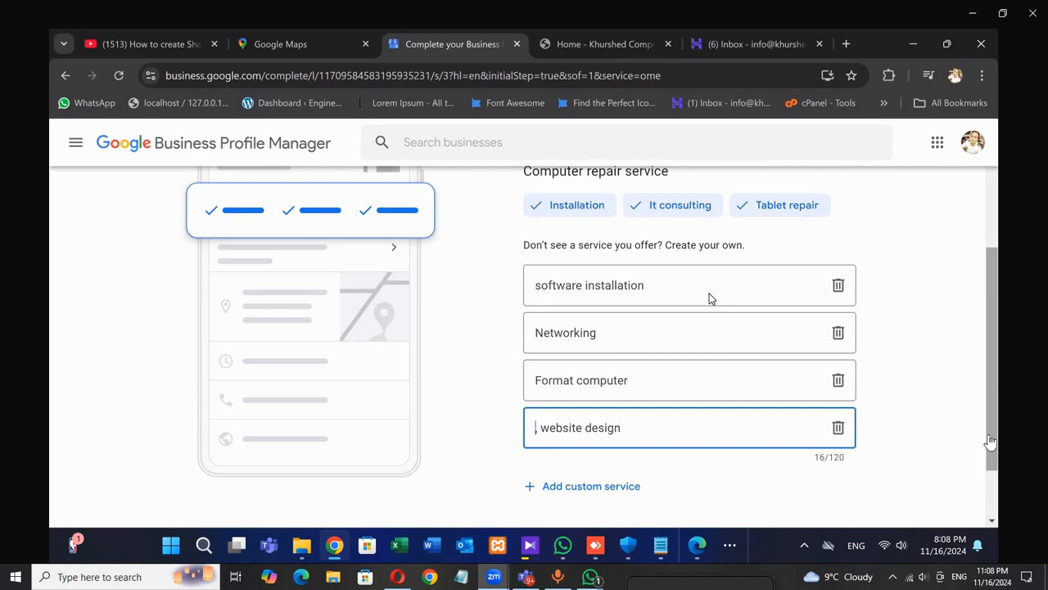
pyautogui.press('Delete')
pyautogui.press('Delete')
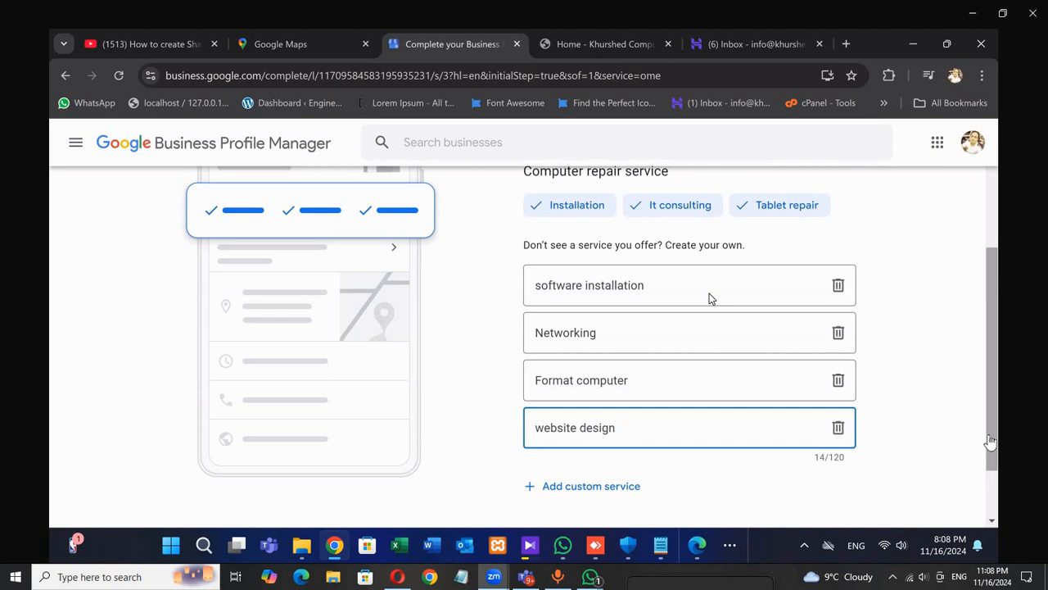
pyautogui.hotkey('shift', 'Right')
pyautogui.write('W')
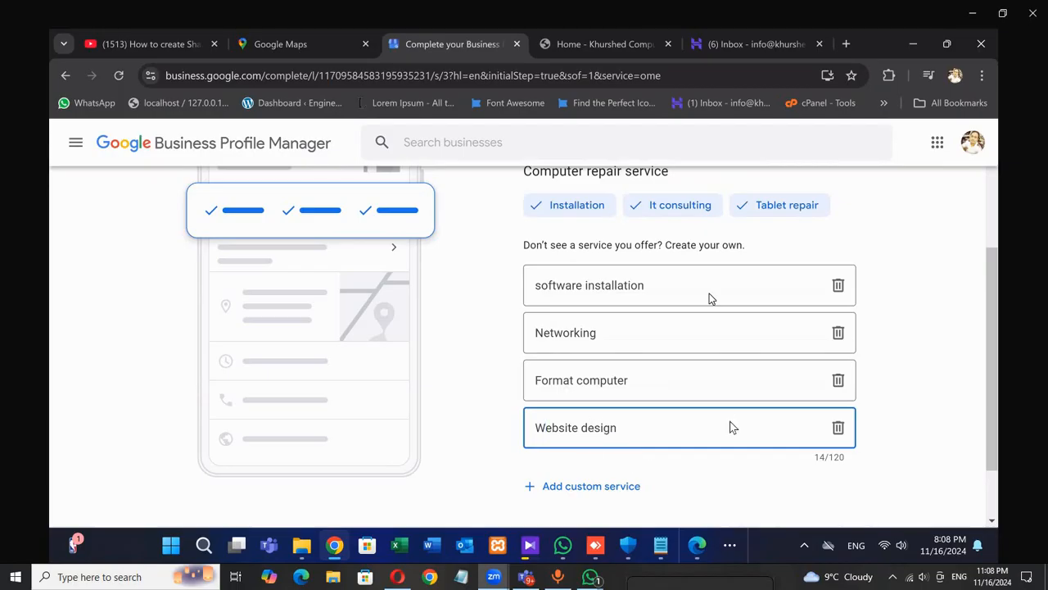
# Add a 'Digital Marketing' custom service trimmed from the pasted list
pyautogui.scroll(-1, 623, 422)
pyautogui.click(601, 407)
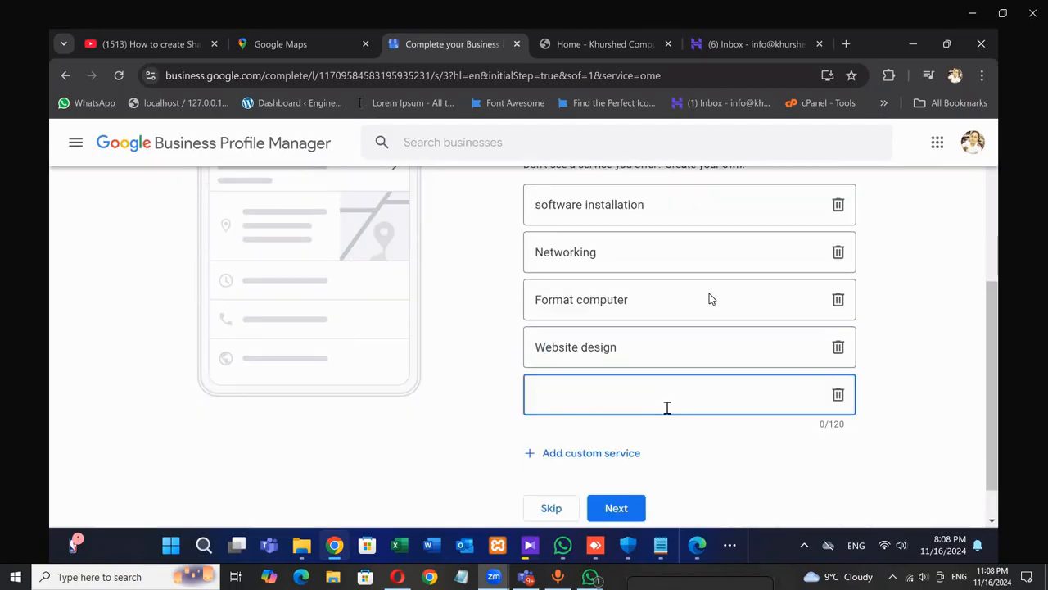
pyautogui.hotkey('ctrl', 'v')
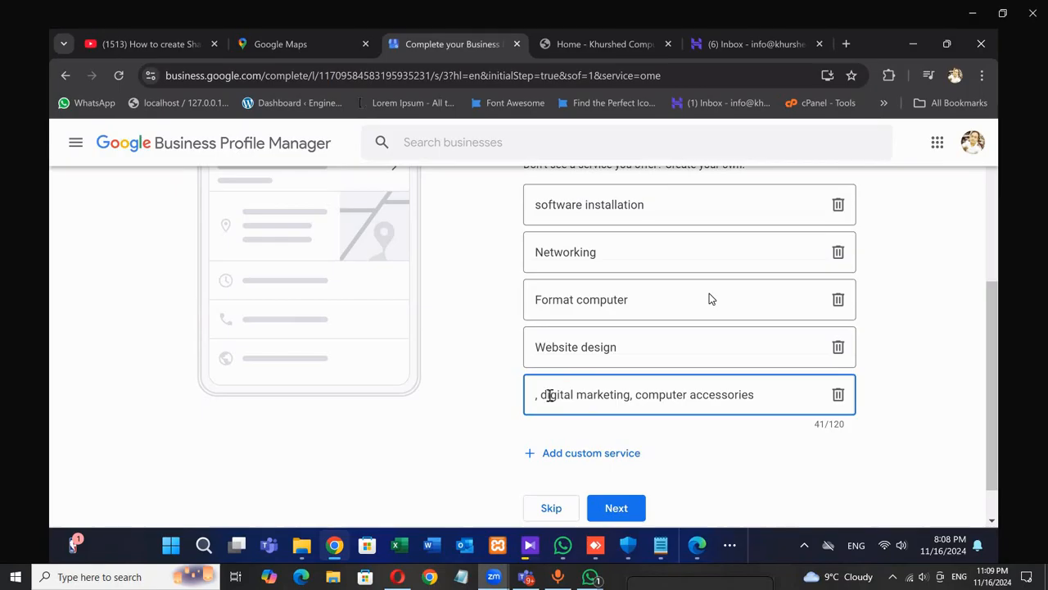
pyautogui.press('Delete')
pyautogui.press('Delete')
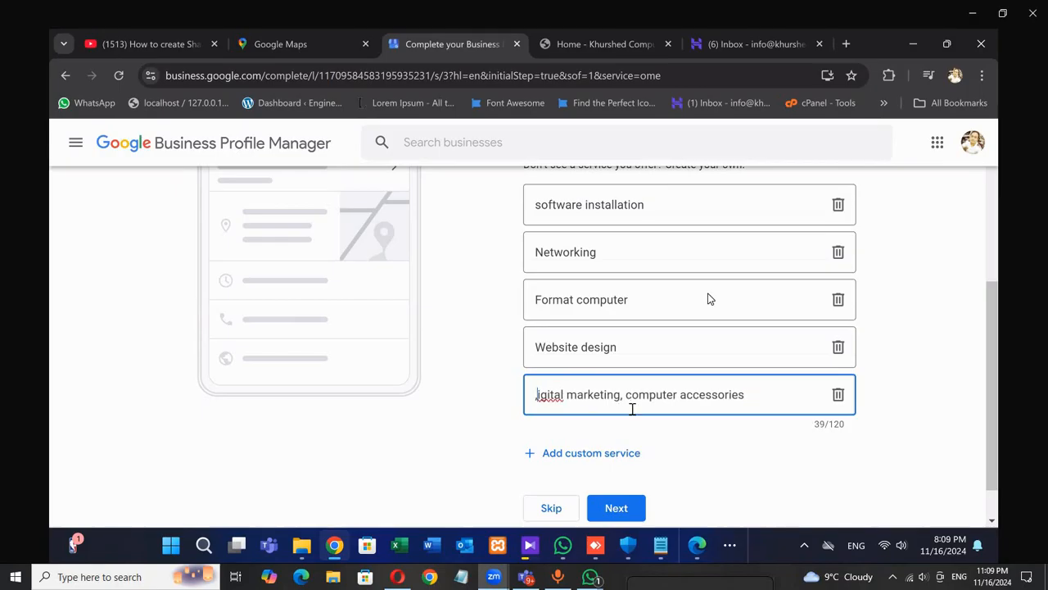
pyautogui.write('D')
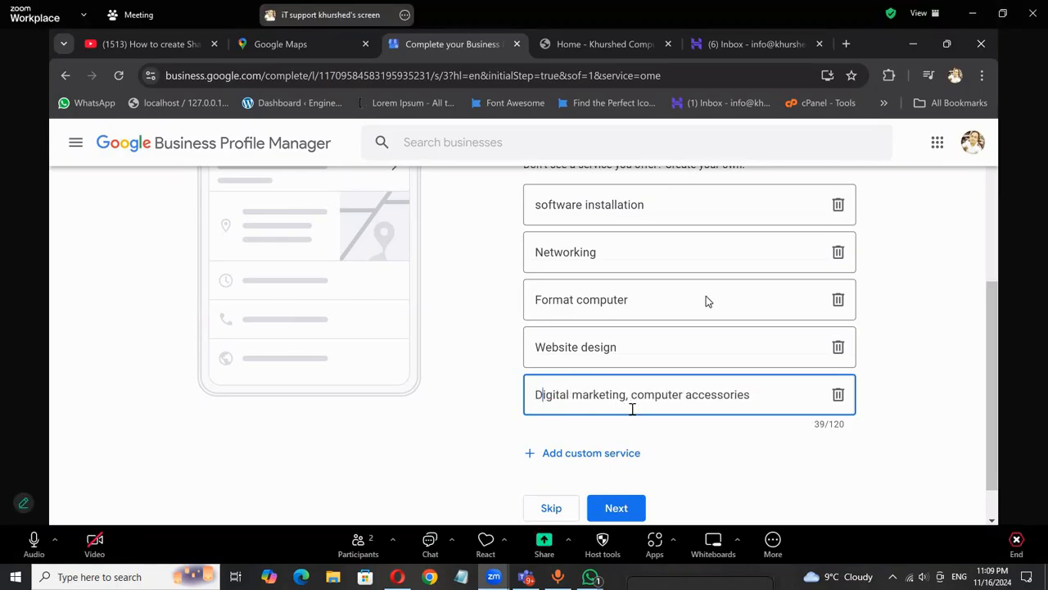
pyautogui.moveTo(628, 394); pyautogui.dragTo(833, 398)
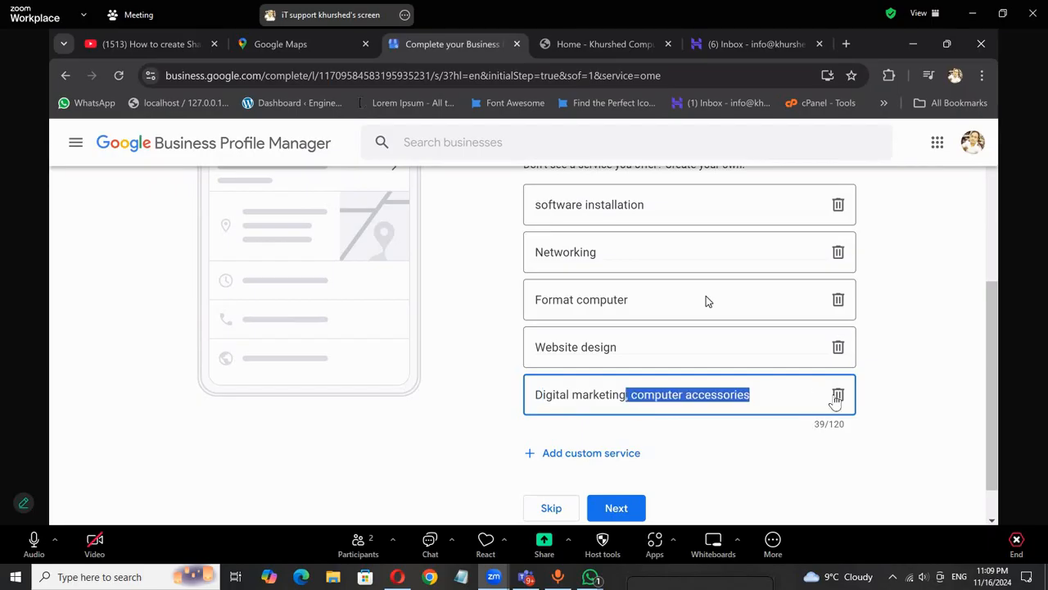
pyautogui.press('BackSpace')
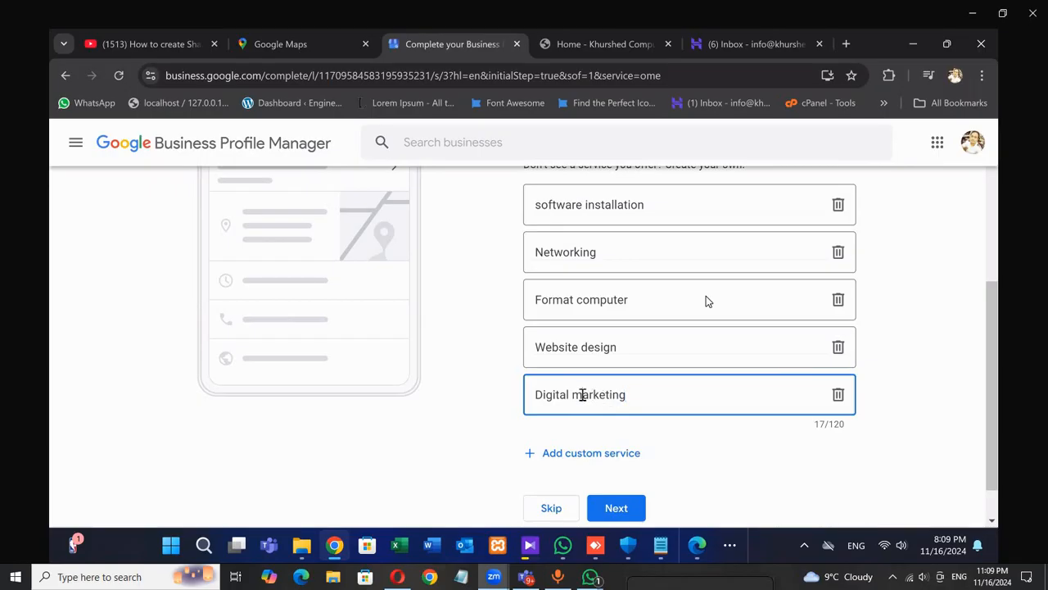
pyautogui.click(582, 395)
pyautogui.press('BackSpace')
pyautogui.write('M')
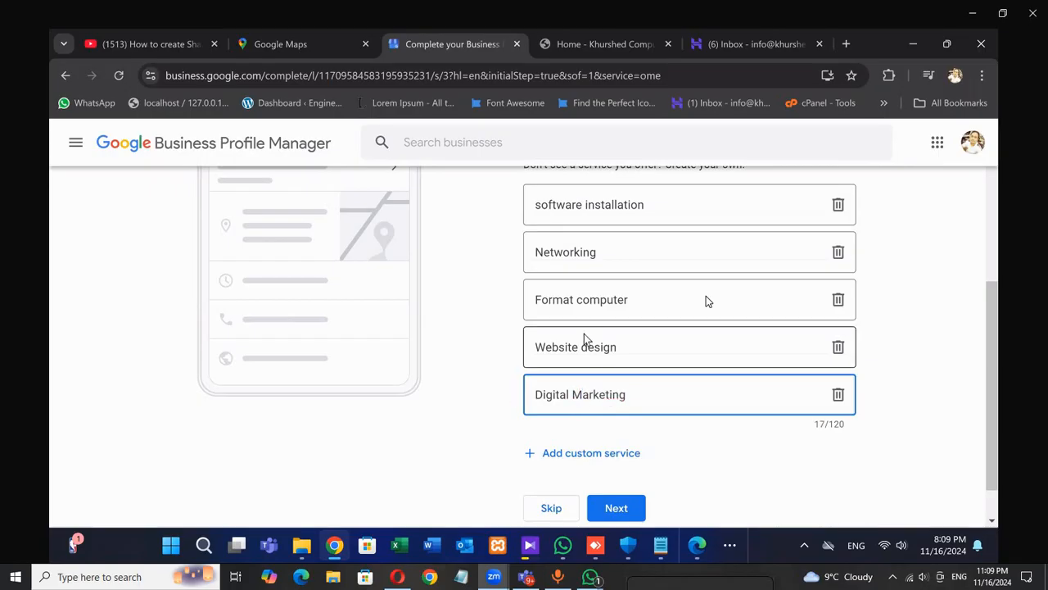
# Capitalise the entries to 'Website Design' and 'Format Computer'
pyautogui.click(608, 360)
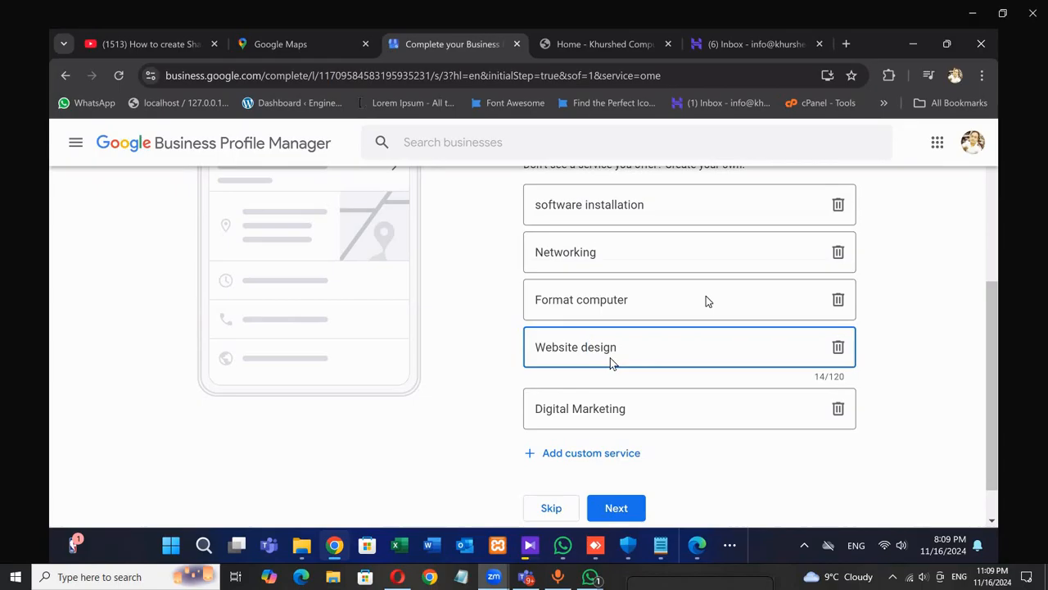
pyautogui.press('BackSpace')
pyautogui.write('D')
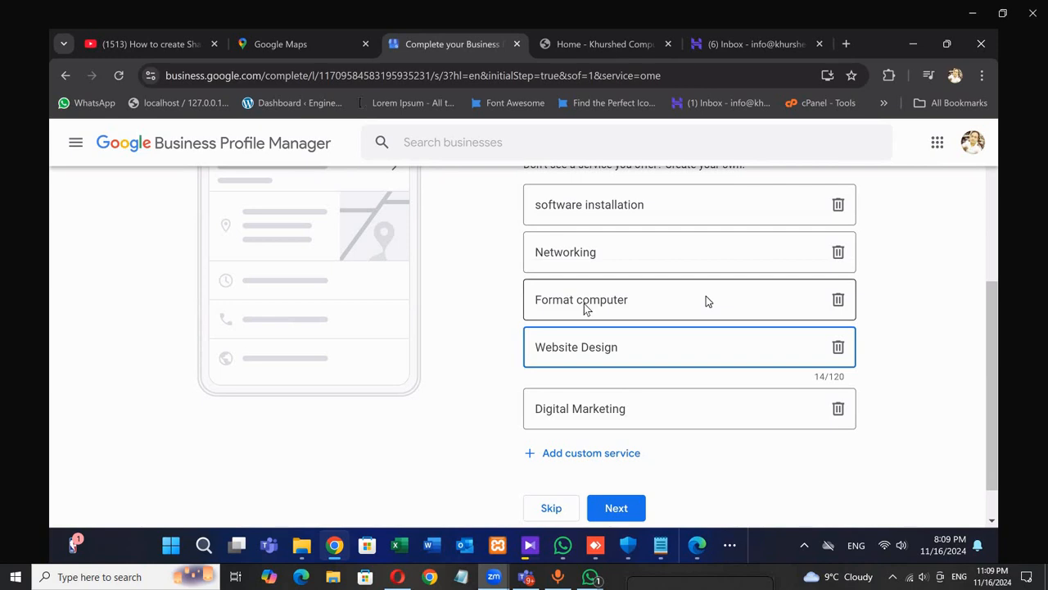
pyautogui.click(645, 318)
pyautogui.press('BackSpace')
pyautogui.write('C')
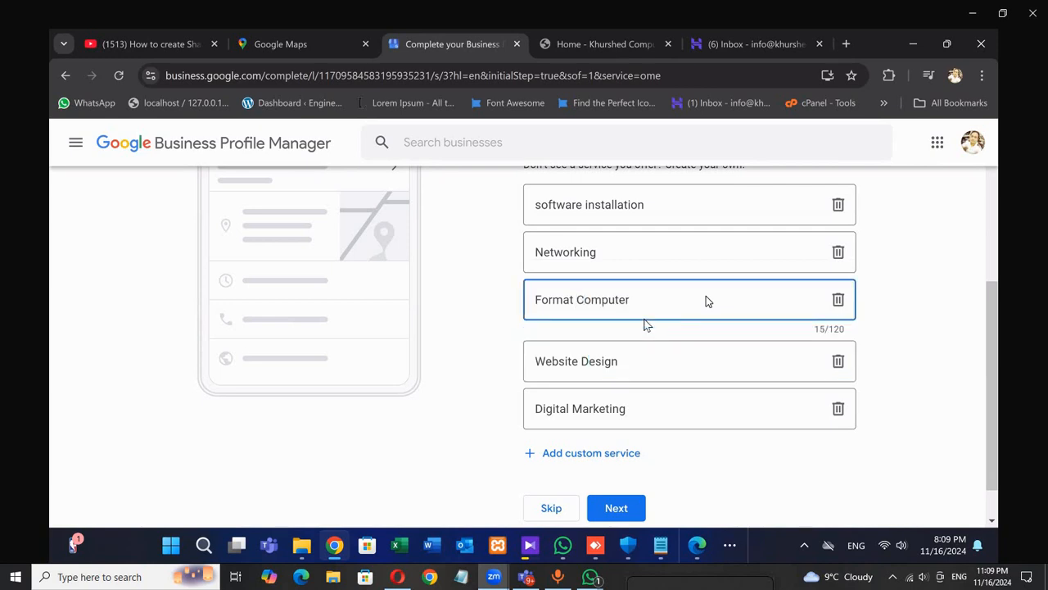
# Add 'Computer accessories' as another custom service
pyautogui.scroll(-1, 609, 372)
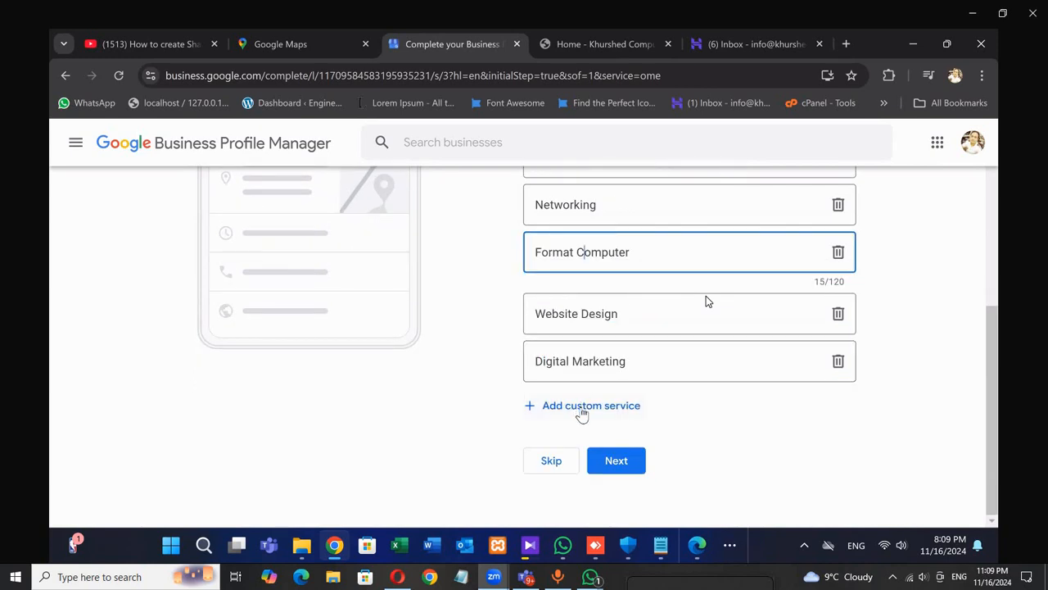
pyautogui.click(582, 409)
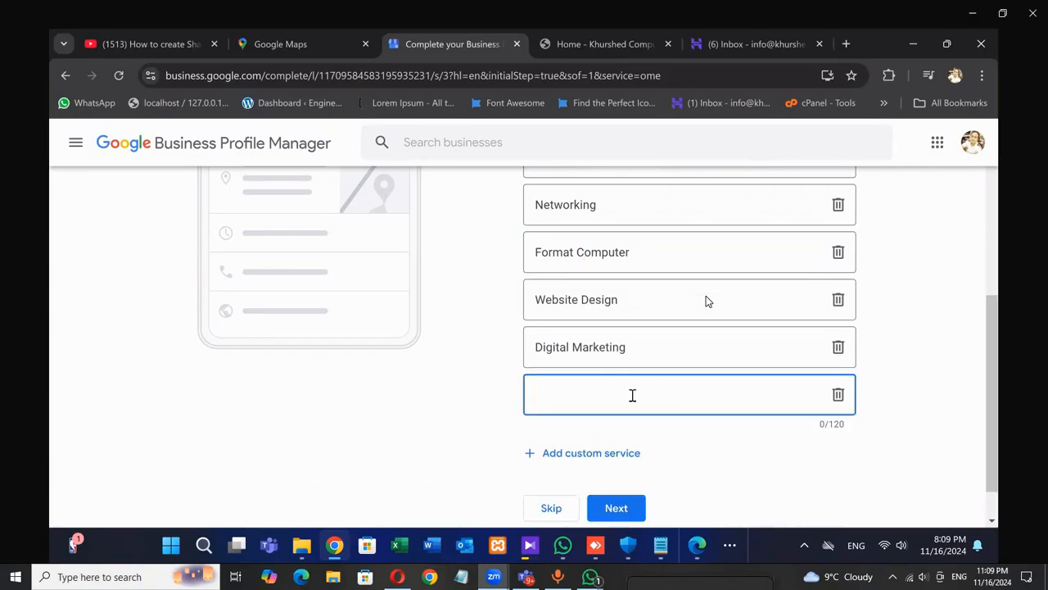
pyautogui.write(', computer accessories')
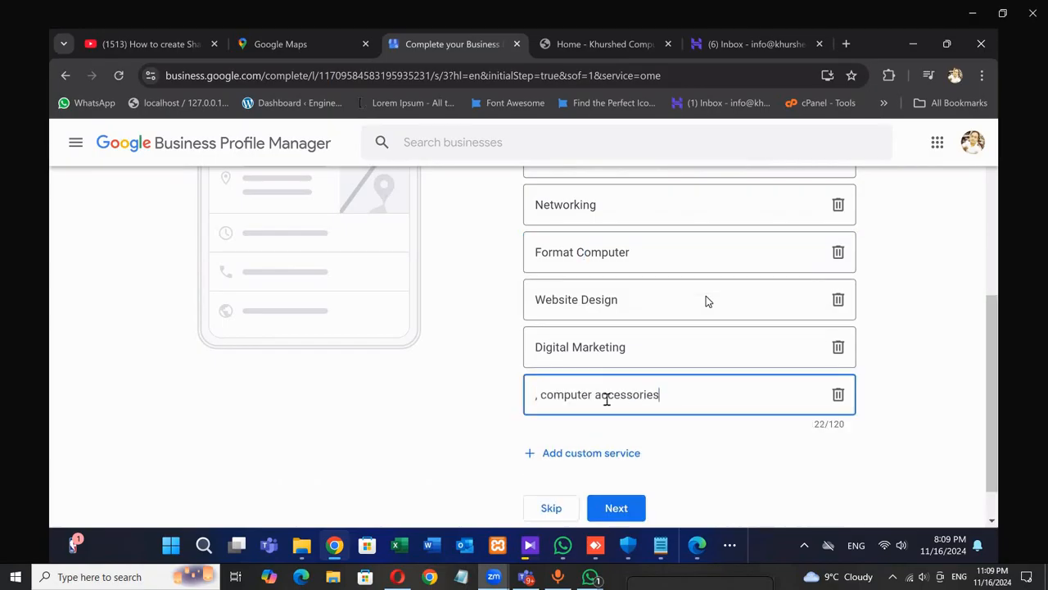
pyautogui.click(543, 397)
pyautogui.press('BackSpace')
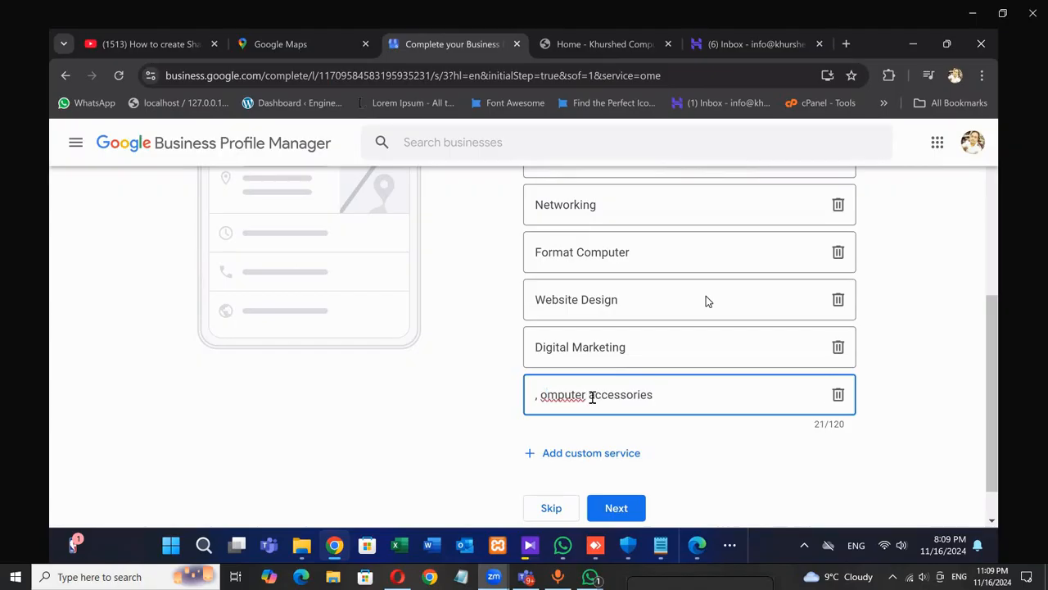
pyautogui.press('BackSpace')
pyautogui.press('BackSpace')
pyautogui.write('C')
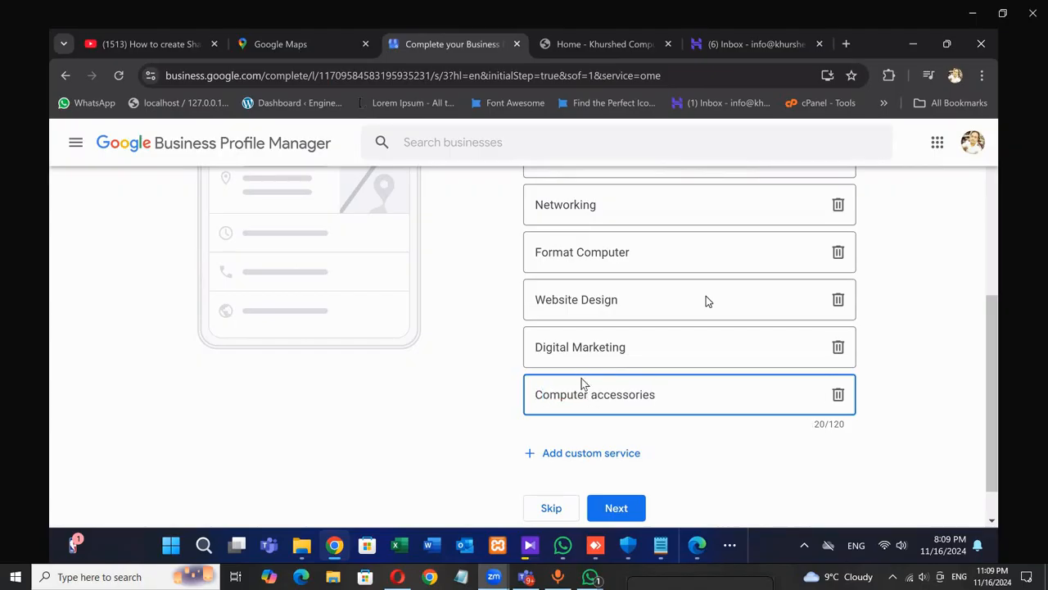
pyautogui.press('Return')
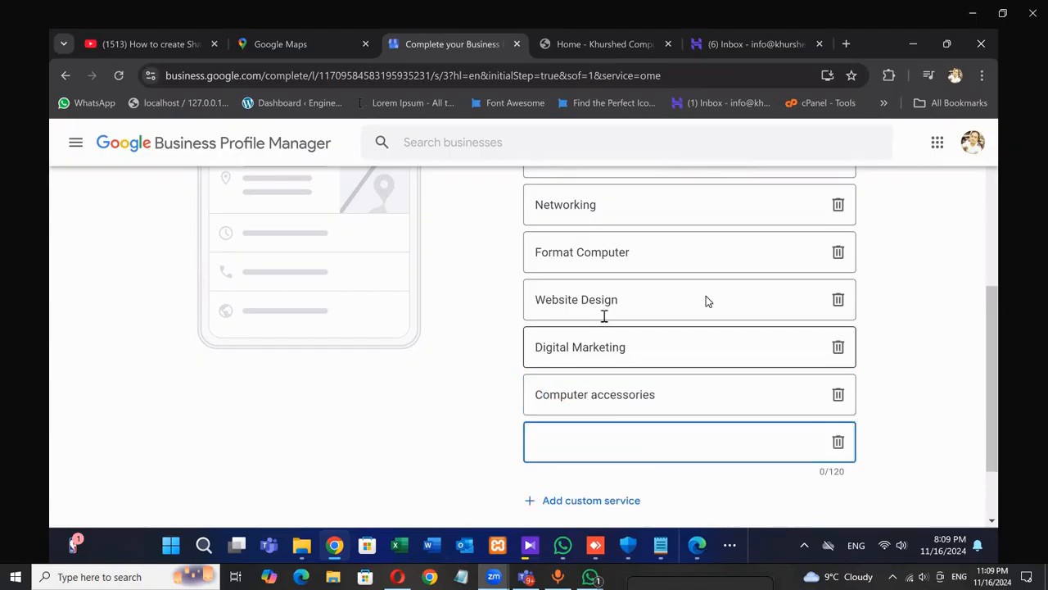
# Capitalise 'Software installation' and submit the services step
pyautogui.scroll(2, 603, 313)
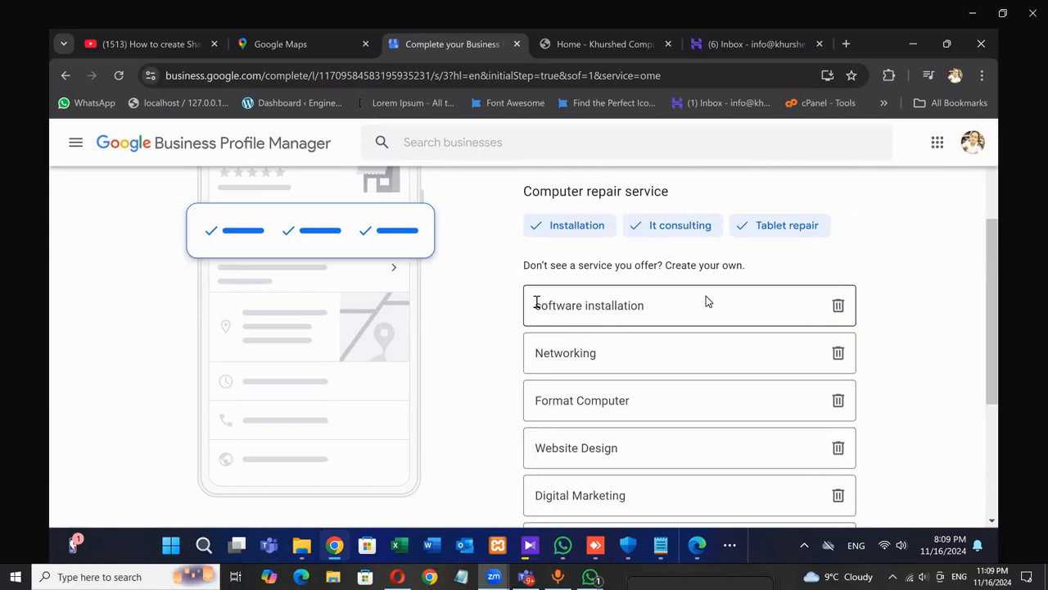
pyautogui.click(536, 302)
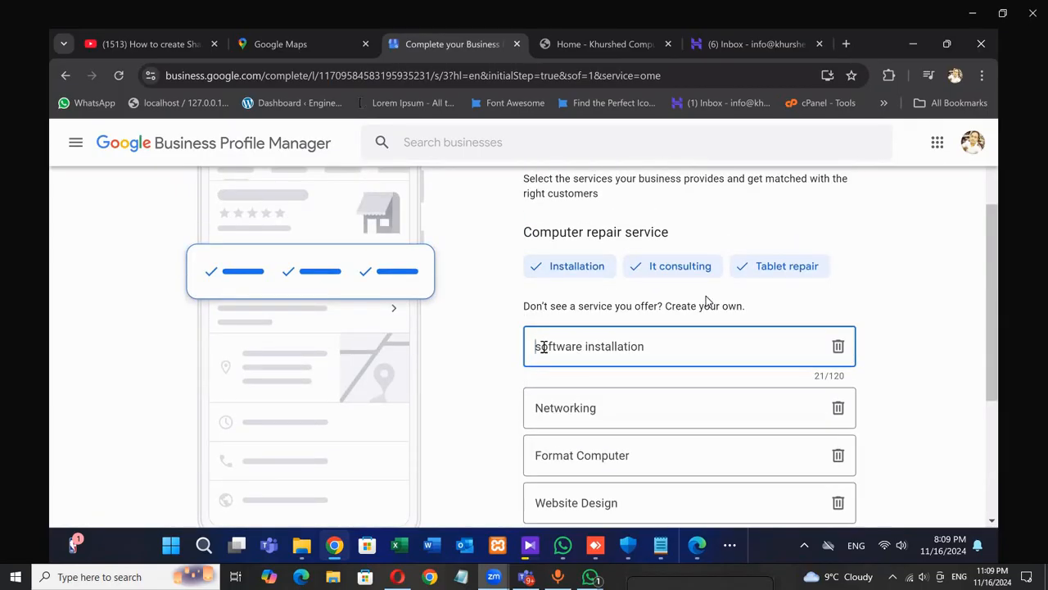
pyautogui.press('Delete')
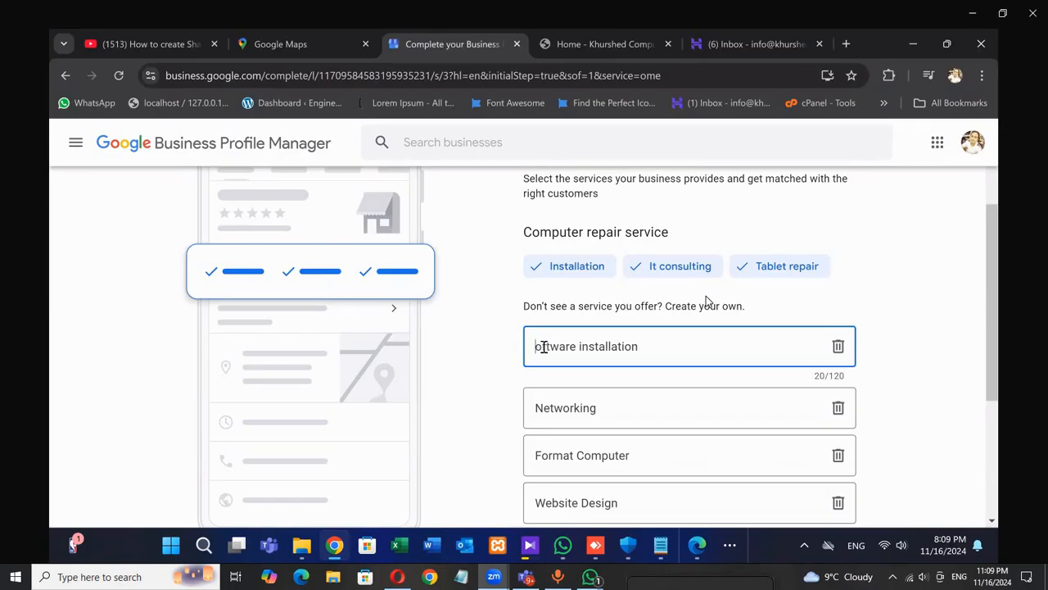
pyautogui.write('S')
pyautogui.scroll(-3, 591, 361)
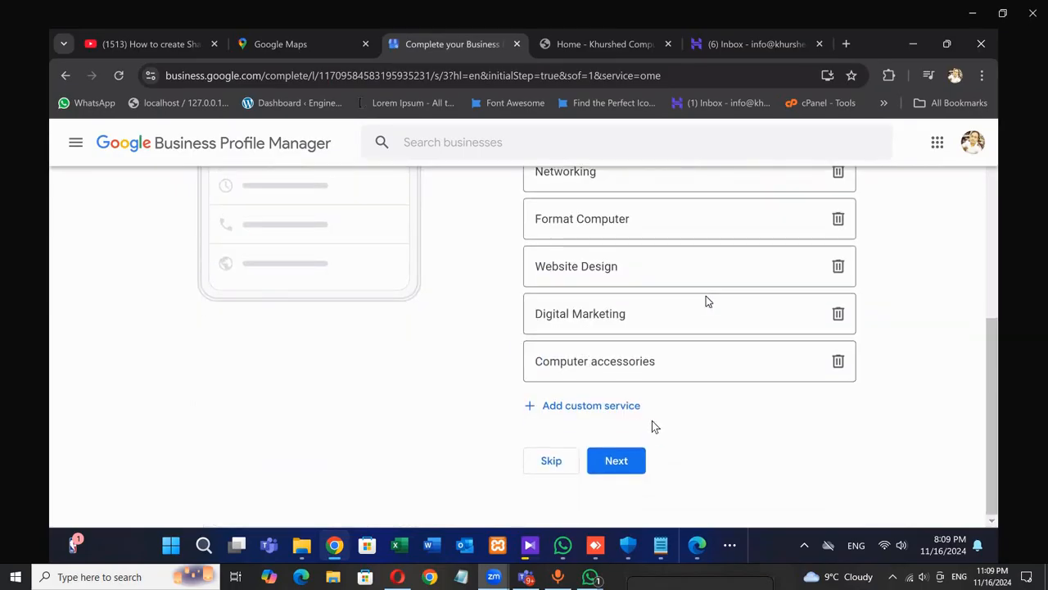
pyautogui.click(632, 460)
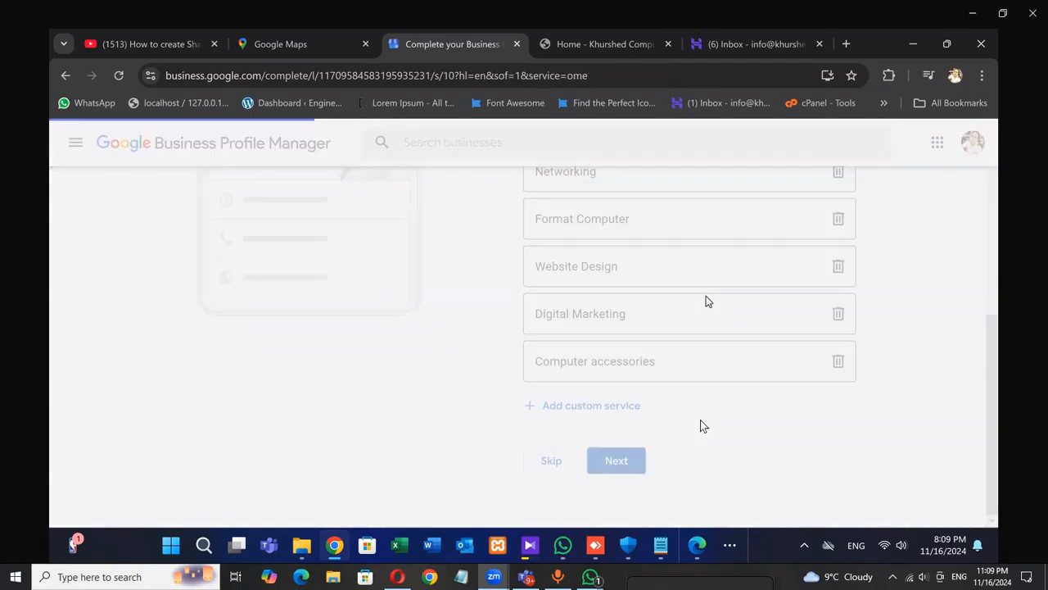
# Mark Sunday and Monday open, both with 24 hours
pyautogui.scroll(-3, 729, 408)
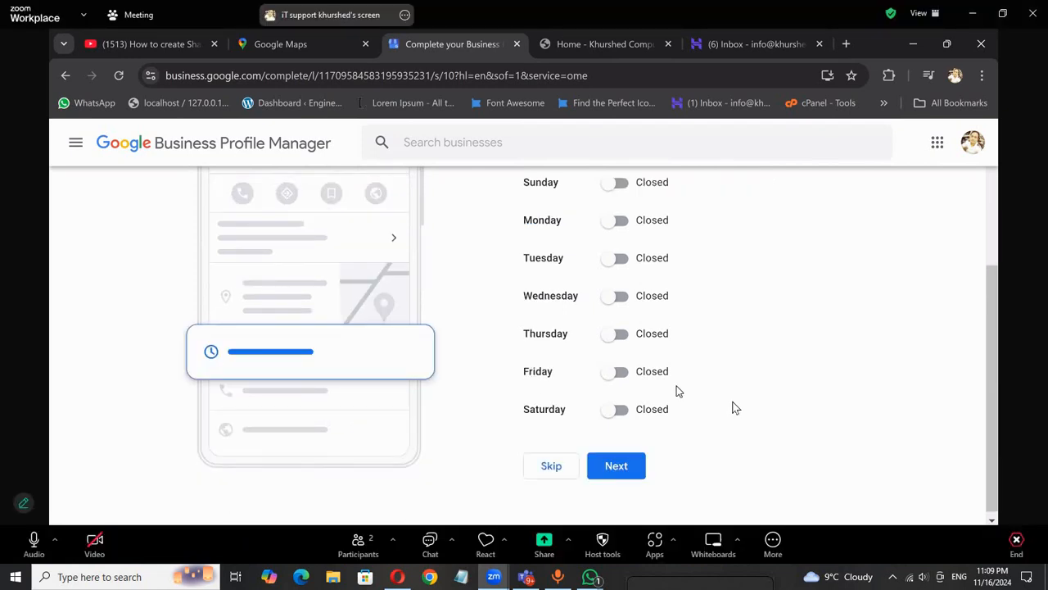
pyautogui.scroll(2, 728, 407)
pyautogui.click(622, 257)
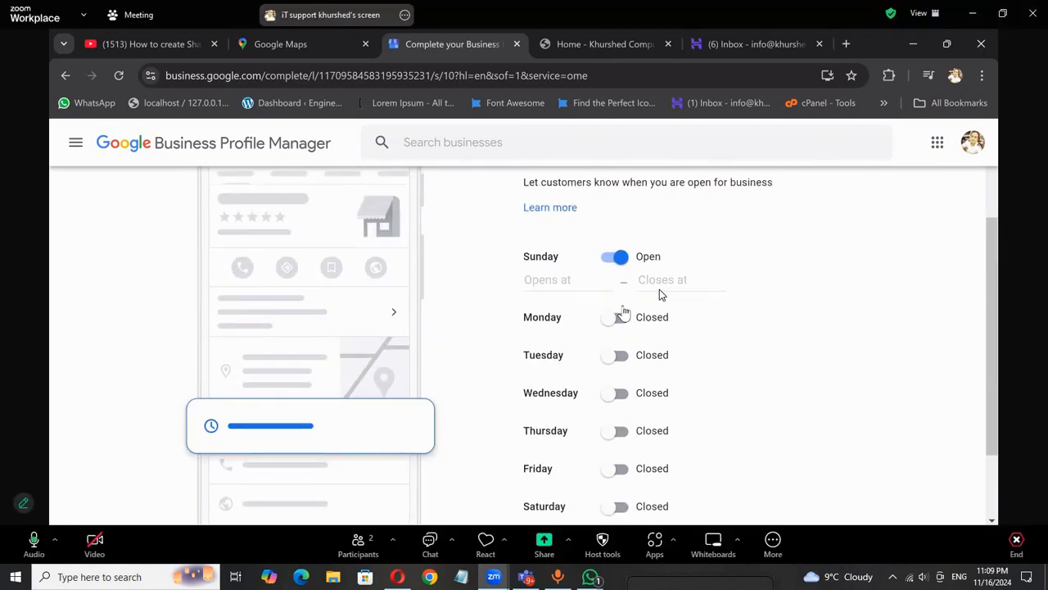
pyautogui.click(620, 317)
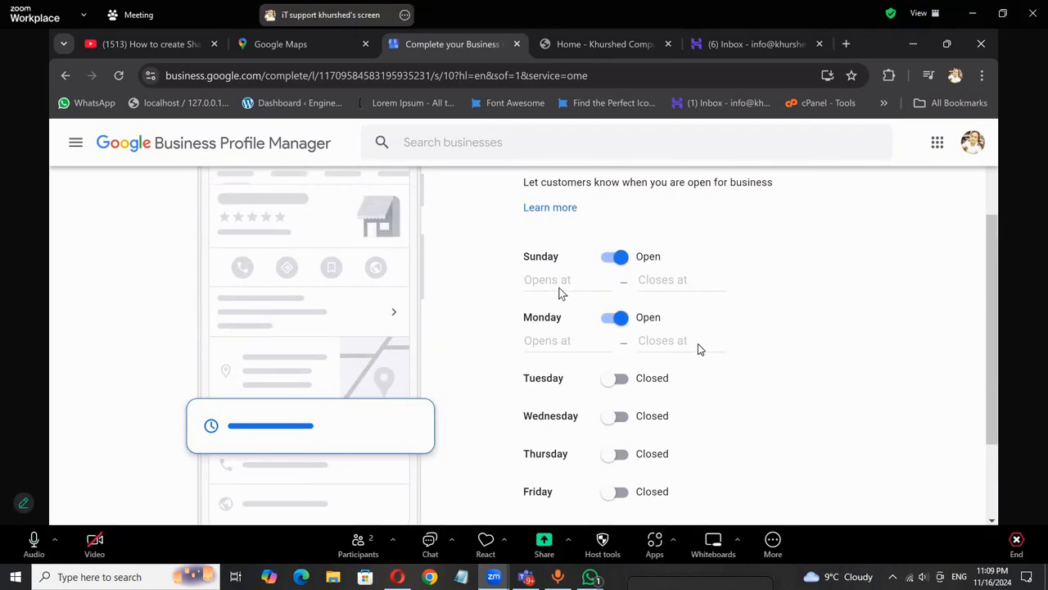
pyautogui.click(561, 285)
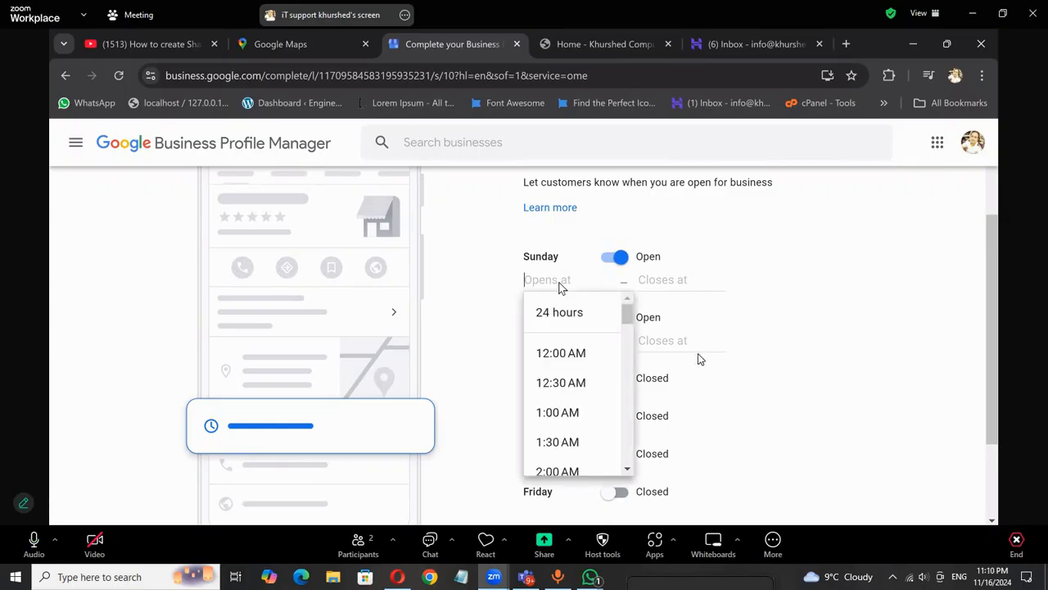
pyautogui.write('8am')
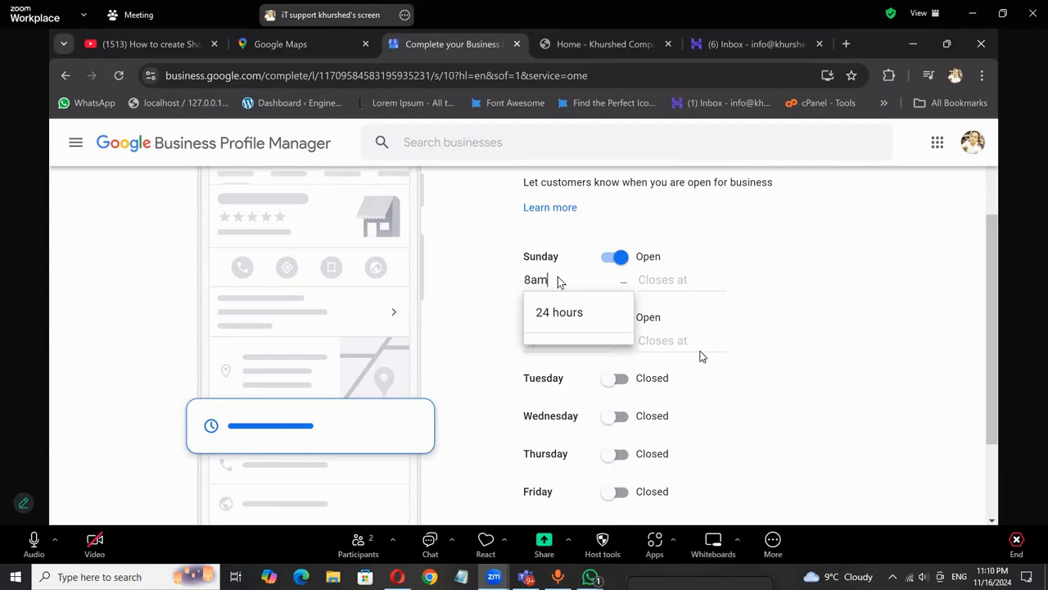
pyautogui.press('BackSpace')
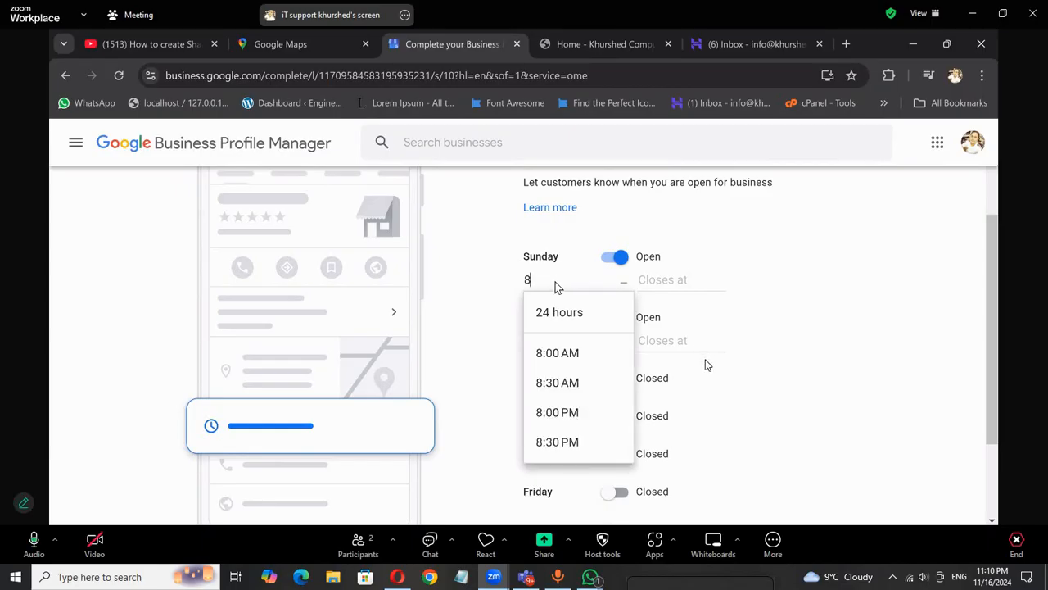
pyautogui.click(562, 361)
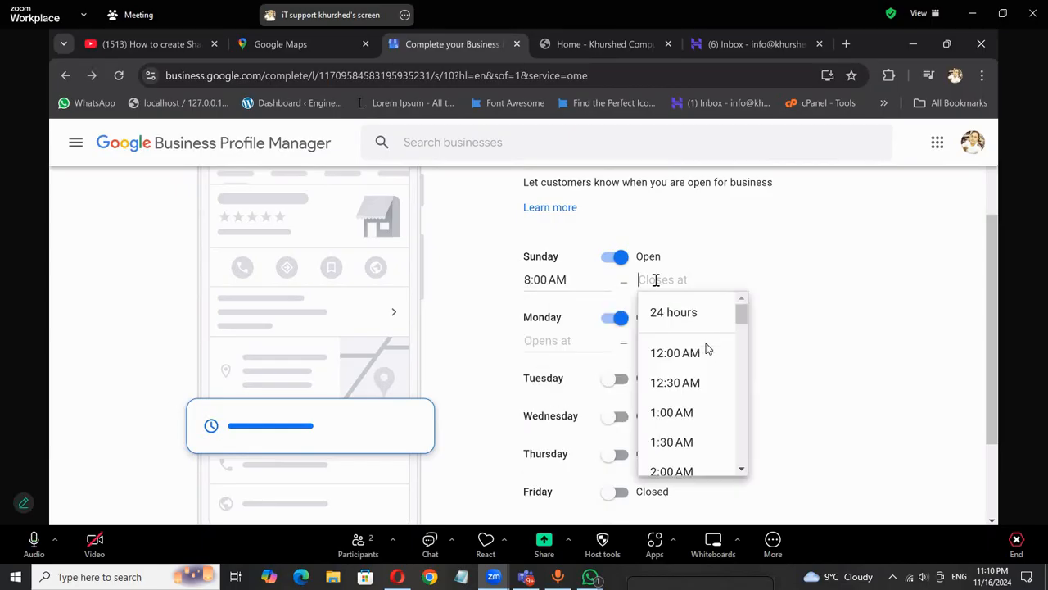
pyautogui.click(656, 279)
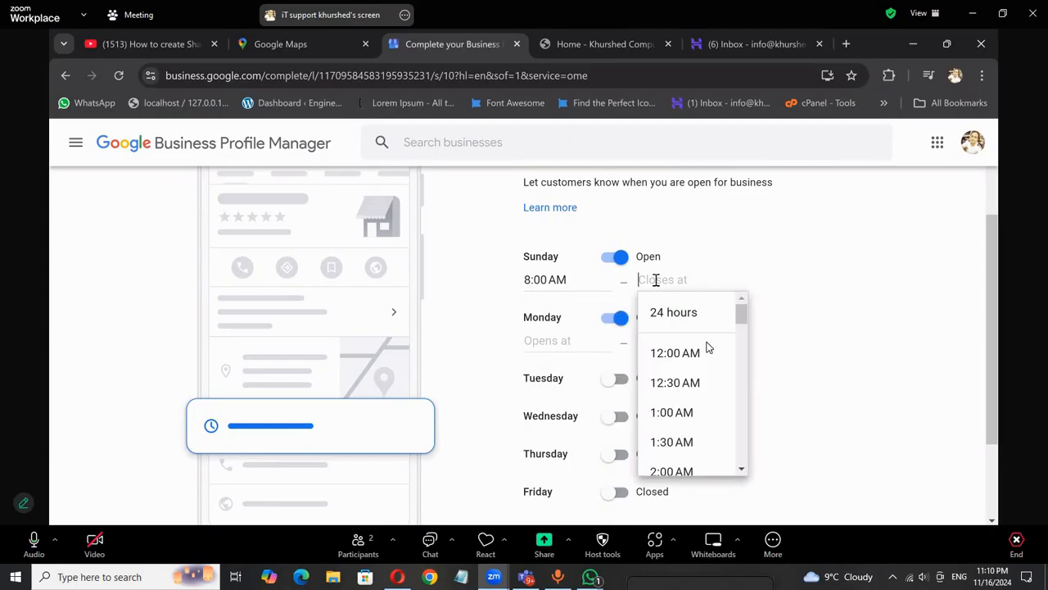
pyautogui.click(584, 282)
pyautogui.click(568, 315)
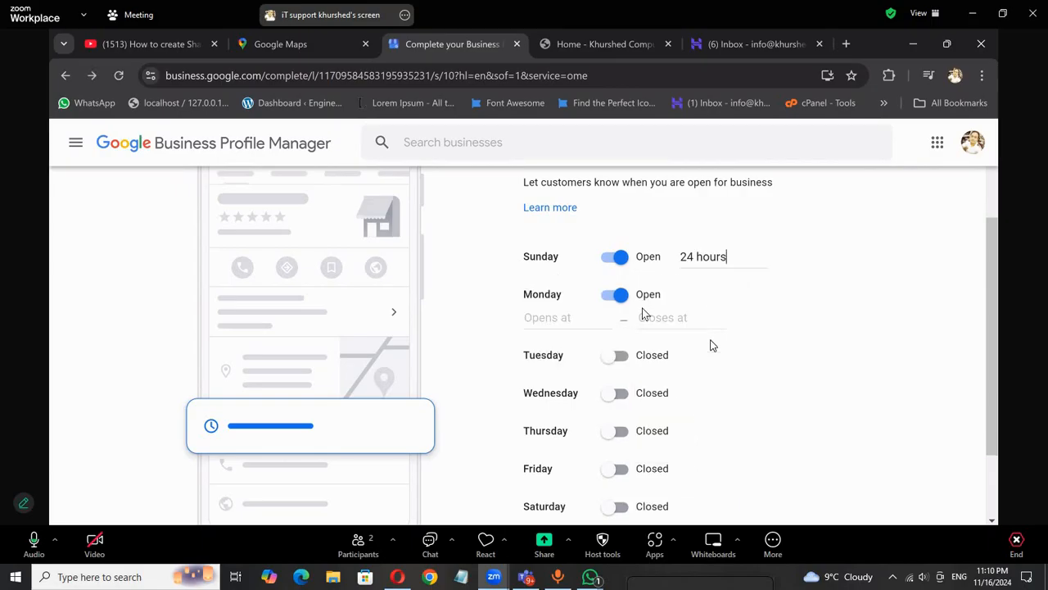
pyautogui.click(562, 316)
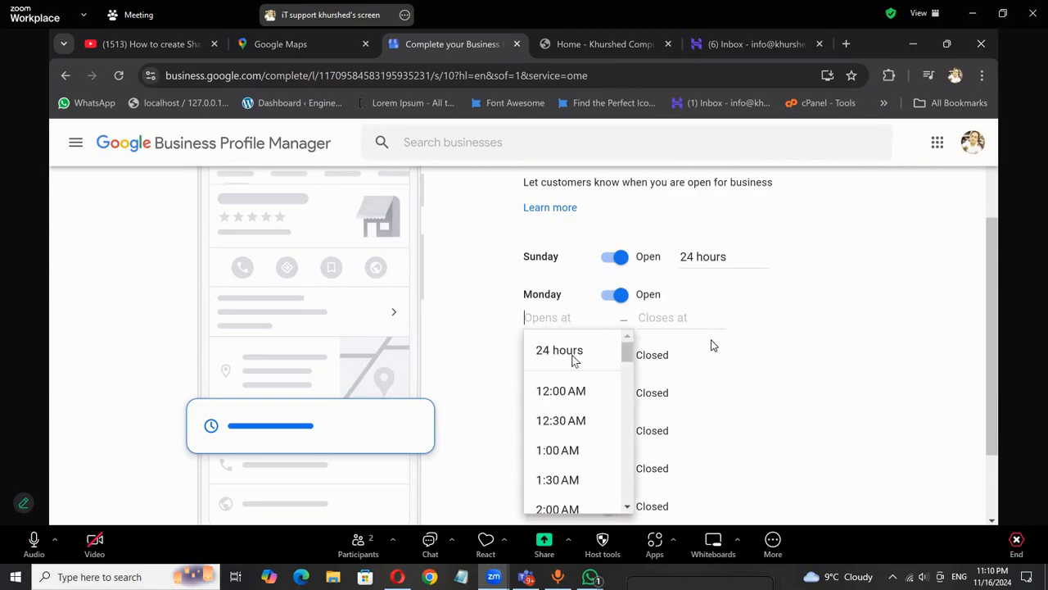
pyautogui.click(580, 362)
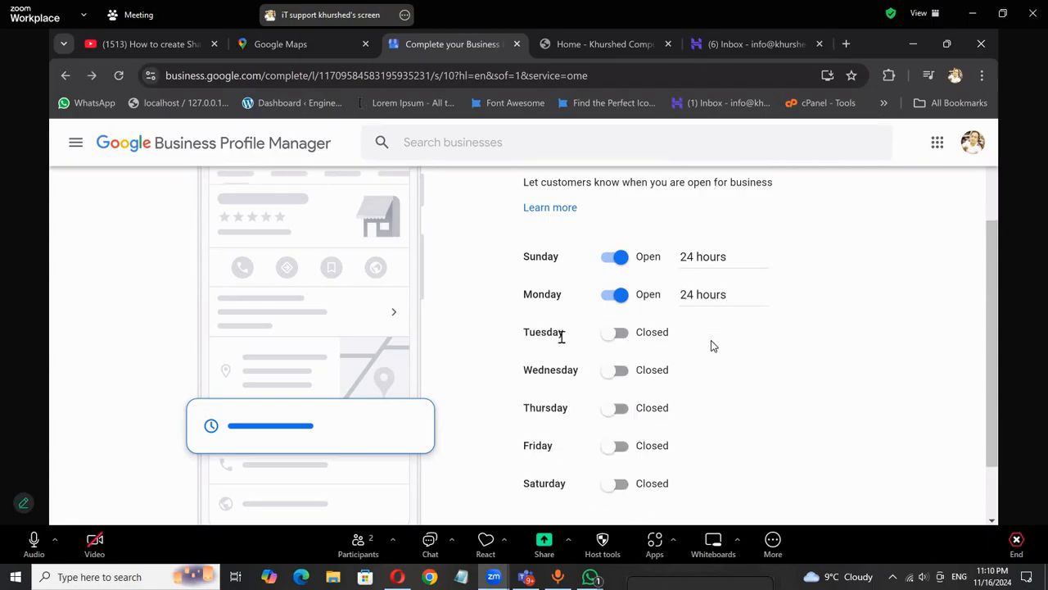
# Set Tuesday to open 24 hours and mark Wednesday through Saturday as open
pyautogui.click(621, 339)
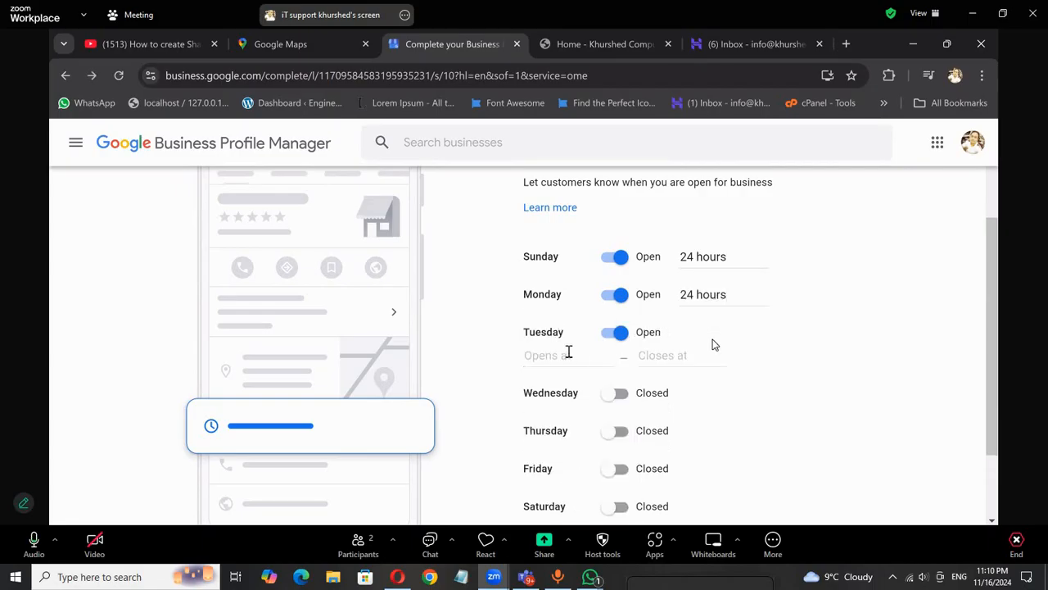
pyautogui.click(569, 354)
pyautogui.click(573, 389)
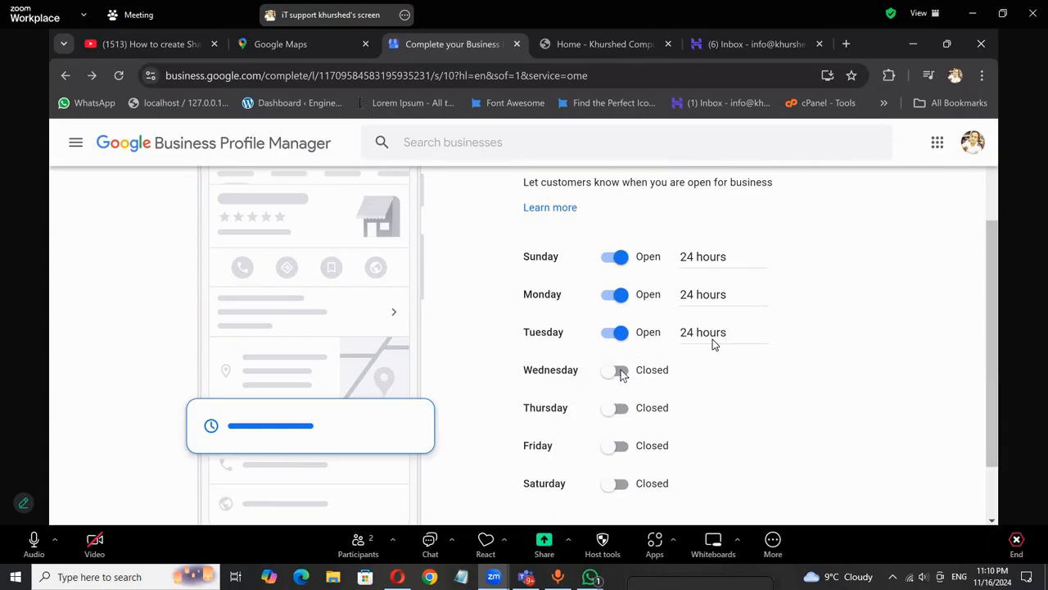
pyautogui.click(620, 374)
pyautogui.click(620, 437)
pyautogui.scroll(-2, 681, 429)
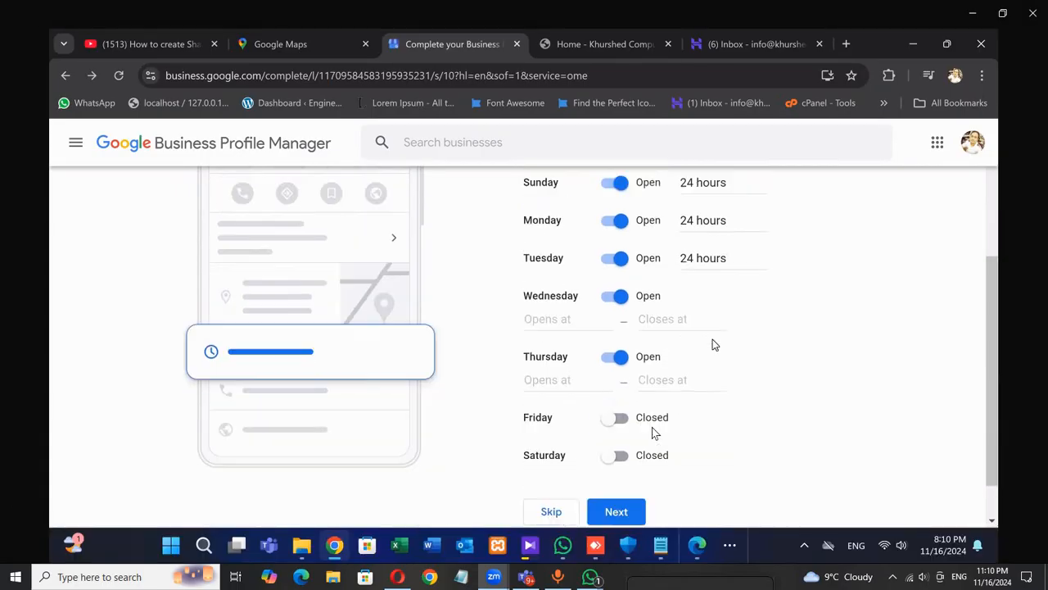
pyautogui.click(624, 421)
pyautogui.scroll(-2, 685, 431)
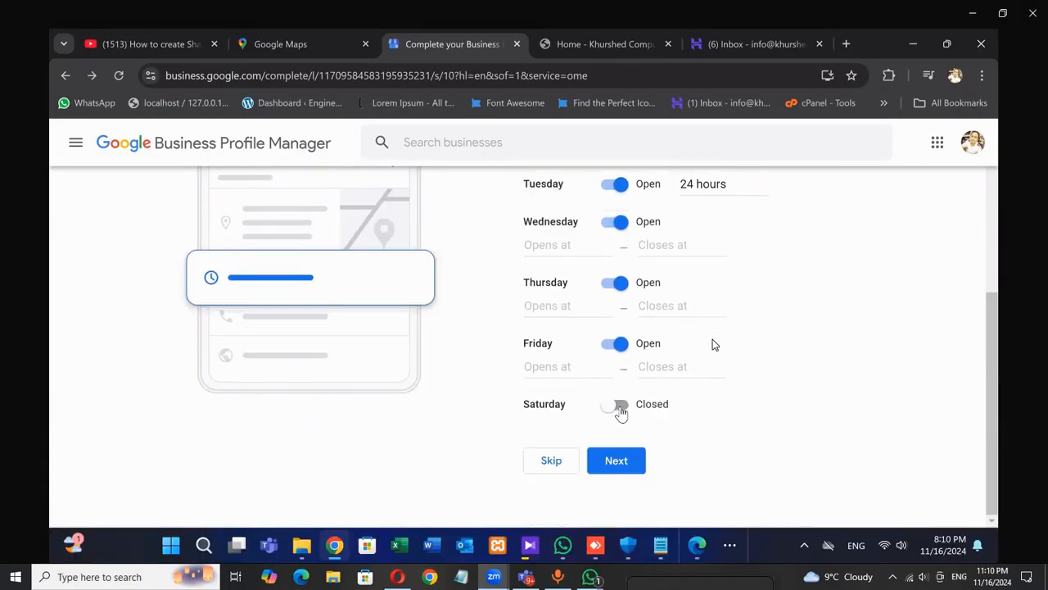
pyautogui.click(620, 407)
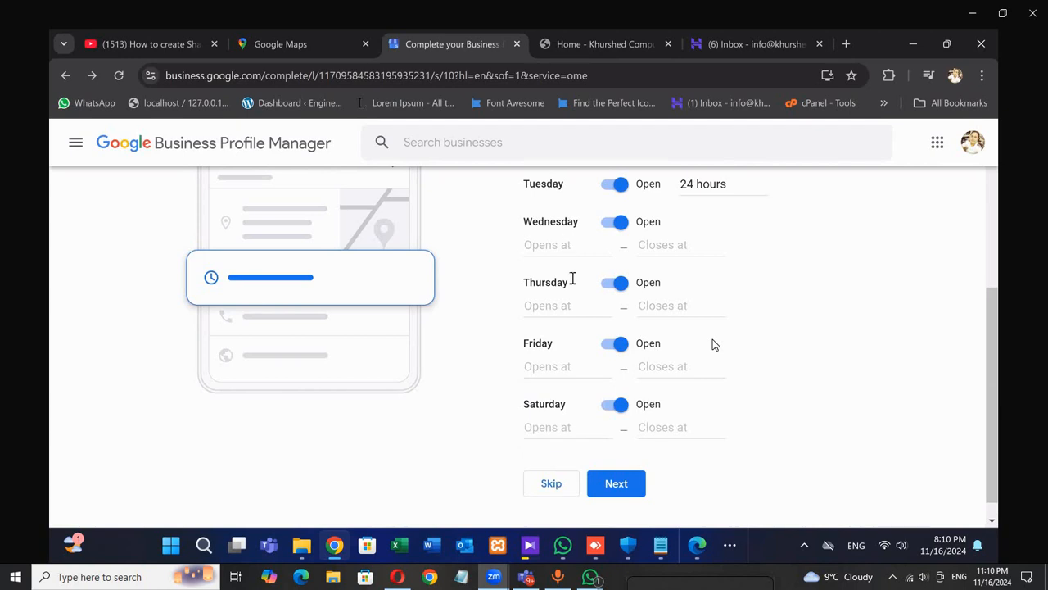
# Set Wednesday, Thursday, Friday and Saturday to open 24 hours
pyautogui.click(565, 244)
pyautogui.click(567, 278)
pyautogui.click(563, 285)
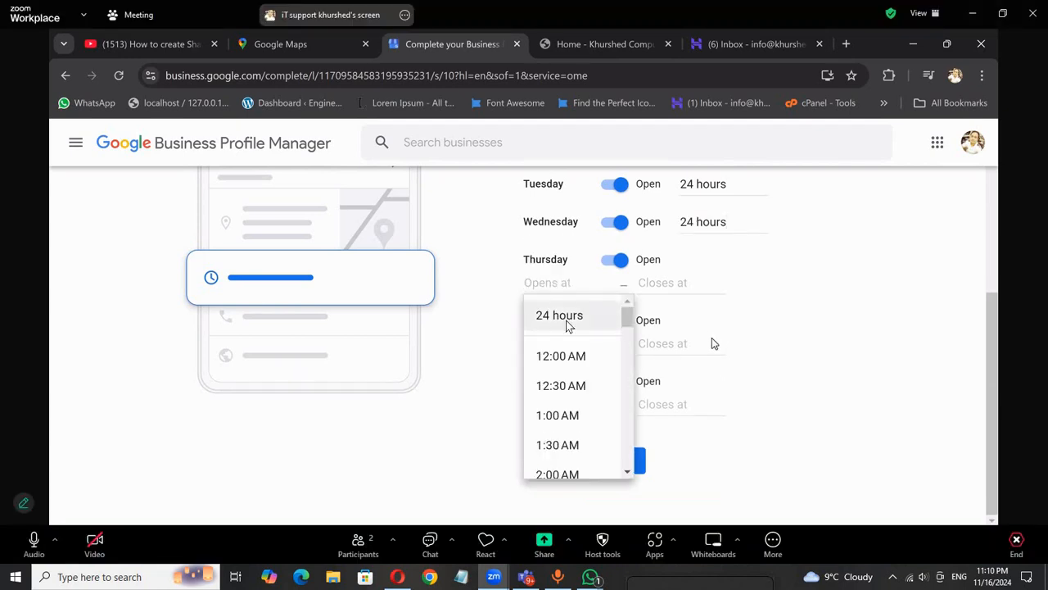
pyautogui.click(569, 325)
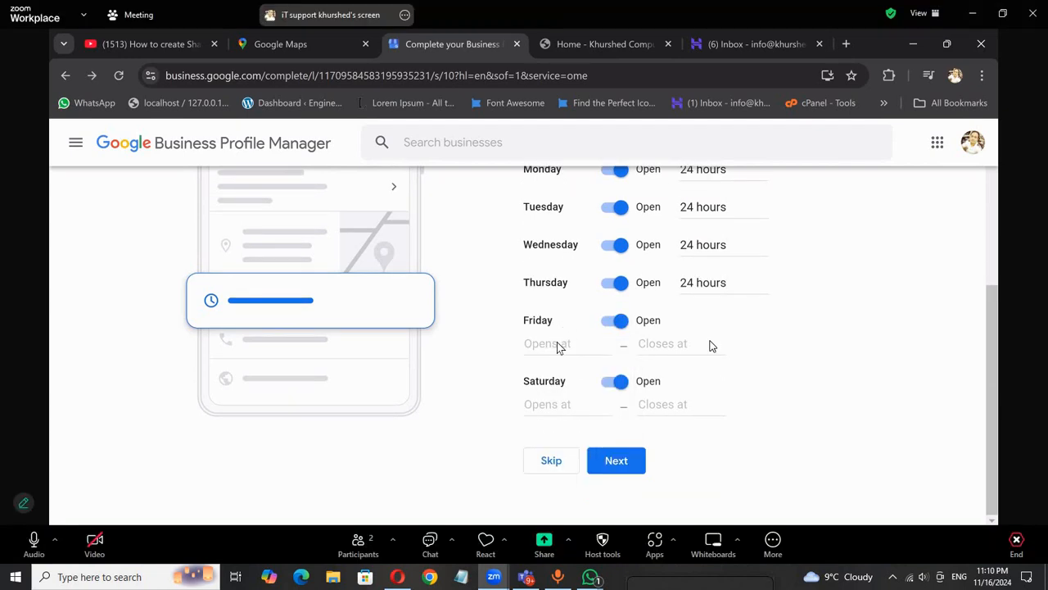
pyautogui.click(560, 344)
pyautogui.click(568, 374)
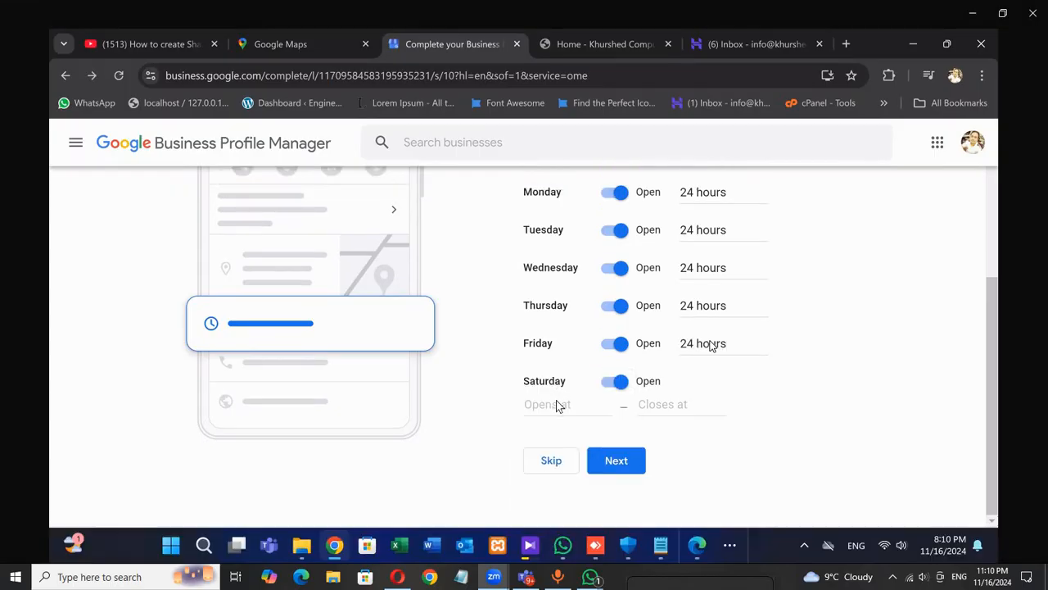
pyautogui.click(556, 402)
pyautogui.click(561, 435)
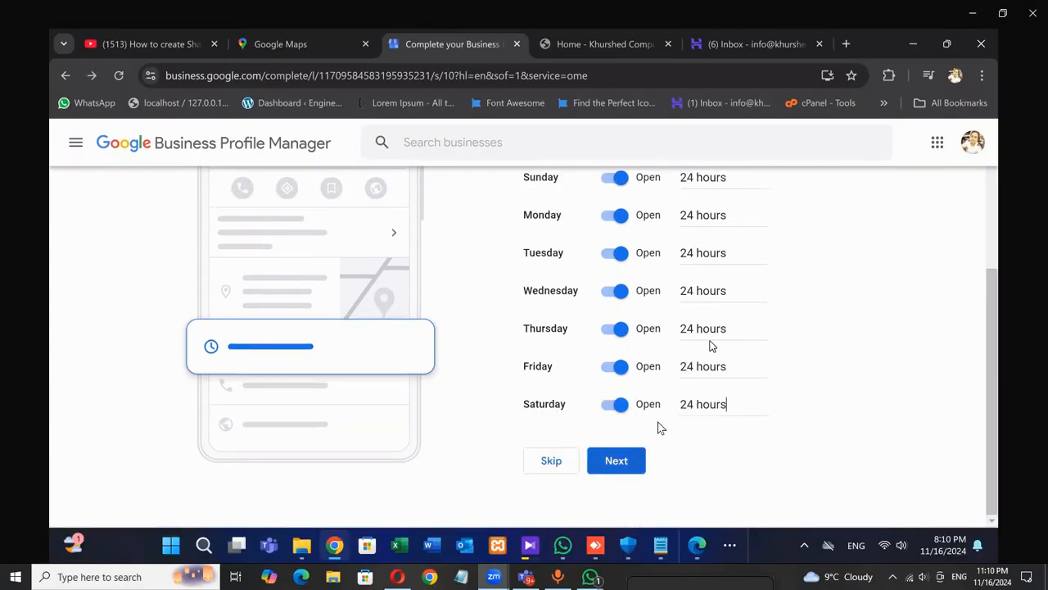
pyautogui.scroll(2, 656, 424)
pyautogui.scroll(-2, 656, 424)
# Save the 24-hour schedule and reach the empty business description box (0/750)
pyautogui.click(633, 459)
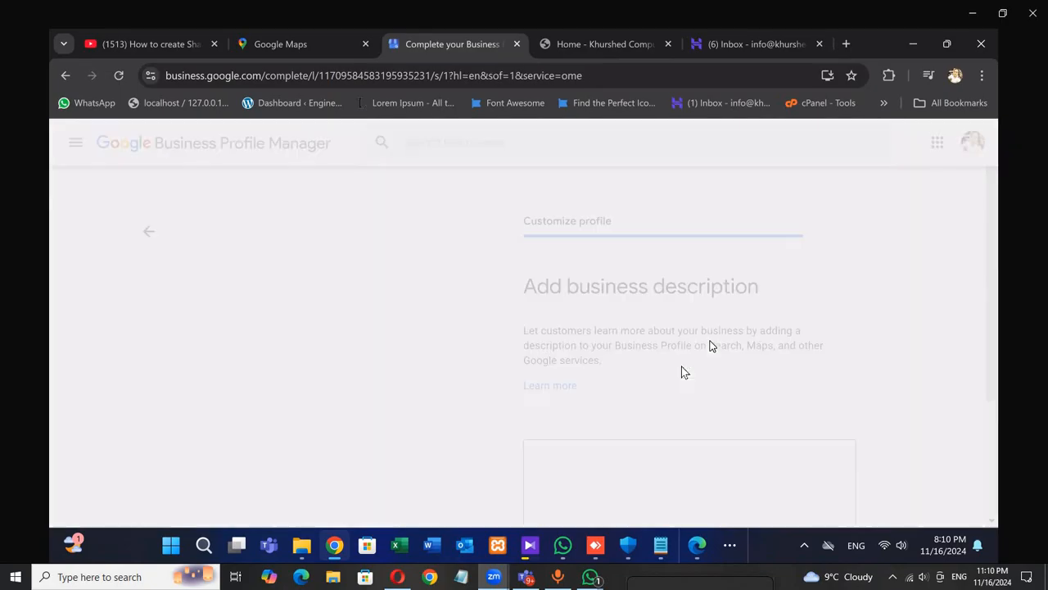
pyautogui.scroll(-2, 690, 362)
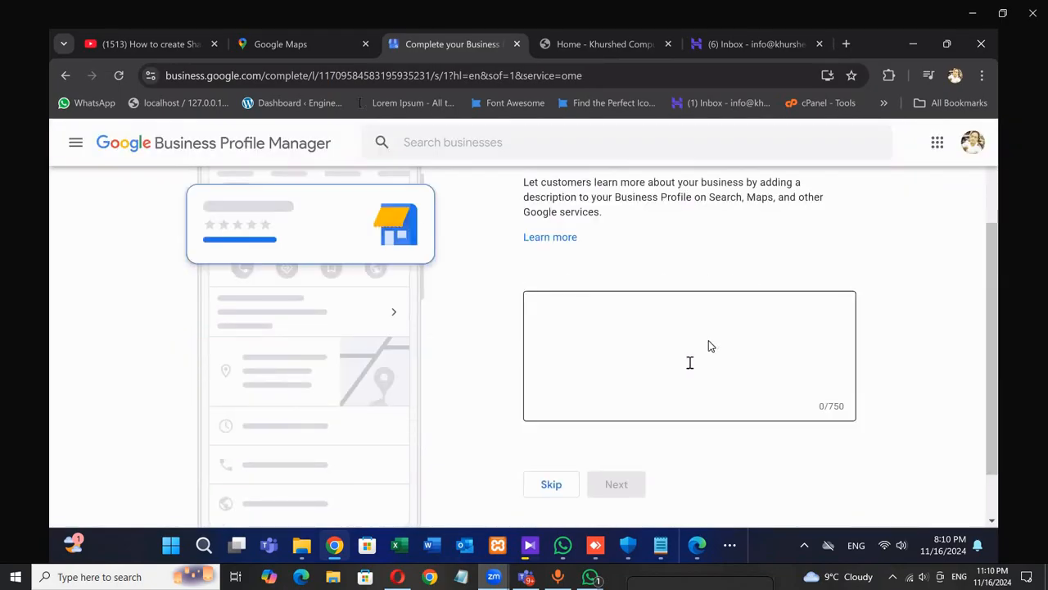
pyautogui.scroll(1, 689, 362)
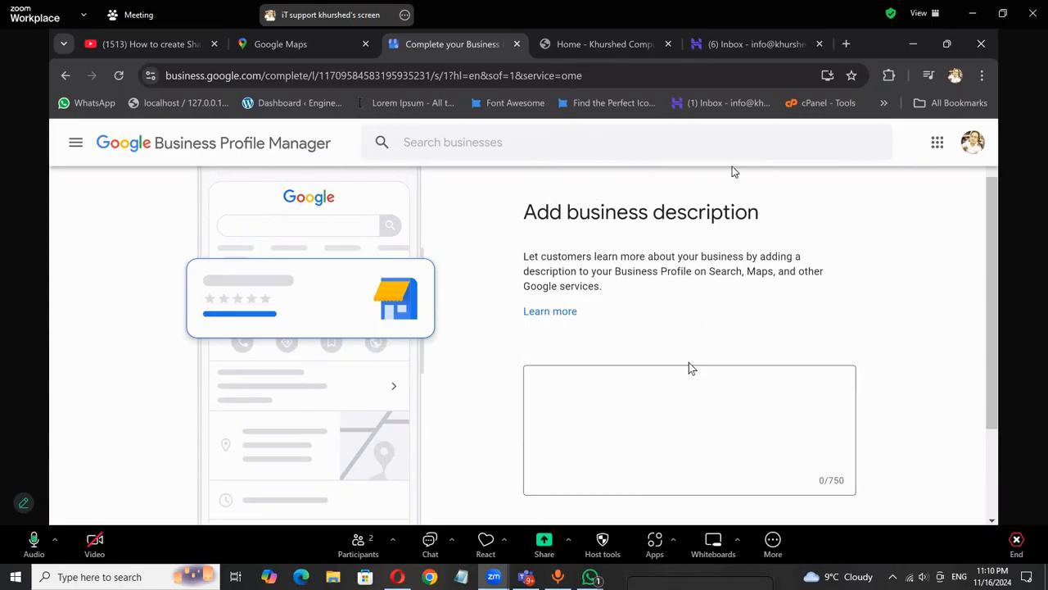
# Copy the About Us welcome paragraph from the Khurshed Computer City website, then return to the description step
pyautogui.click(606, 44)
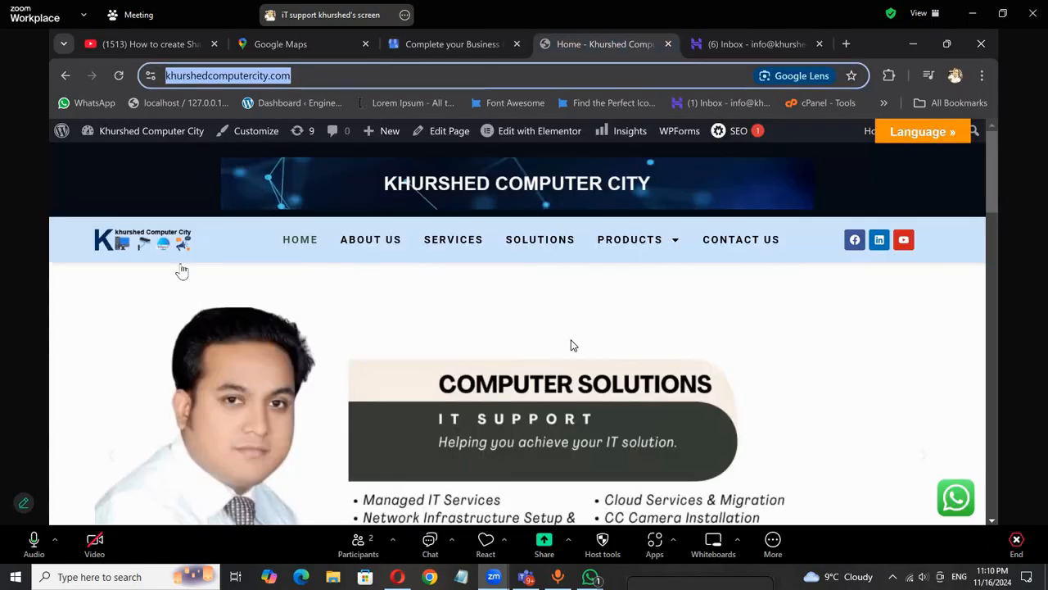
pyautogui.scroll(-2, 245, 299)
pyautogui.scroll(-3, 247, 301)
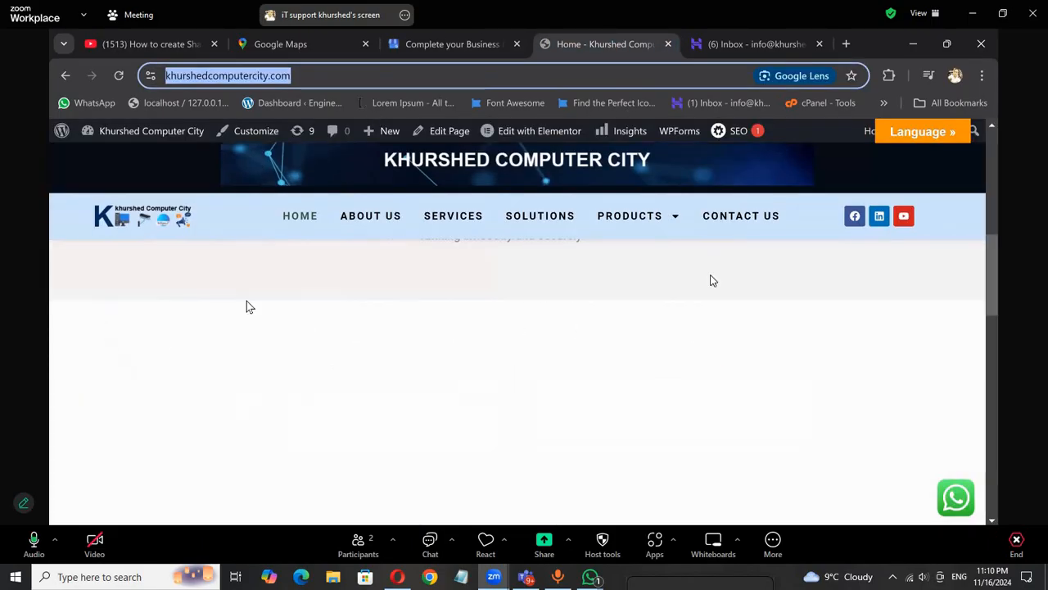
pyautogui.scroll(3, 246, 302)
pyautogui.scroll(-1, 247, 302)
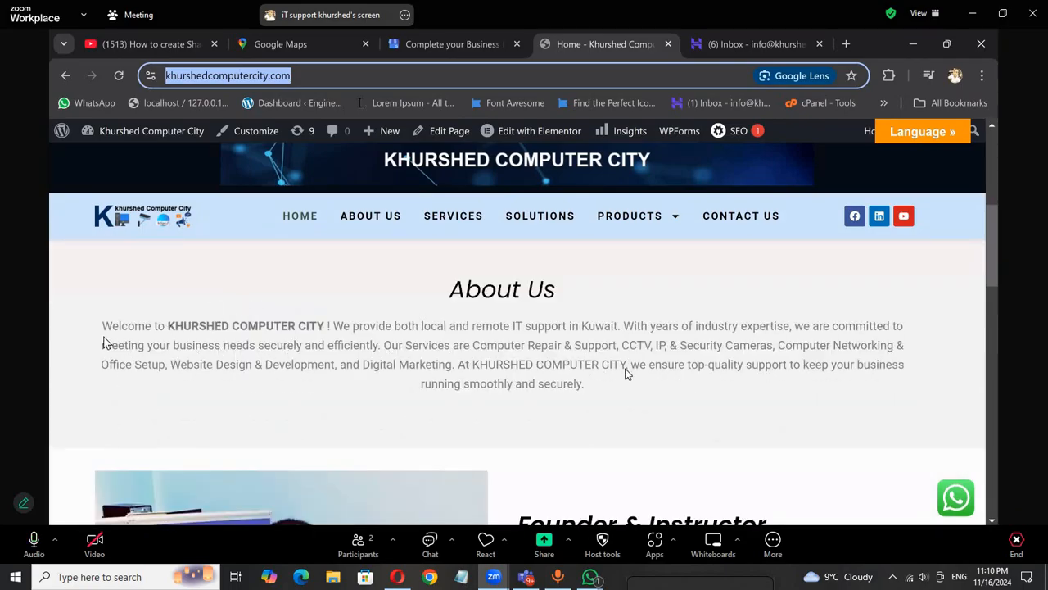
pyautogui.moveTo(102, 325); pyautogui.dragTo(590, 401)
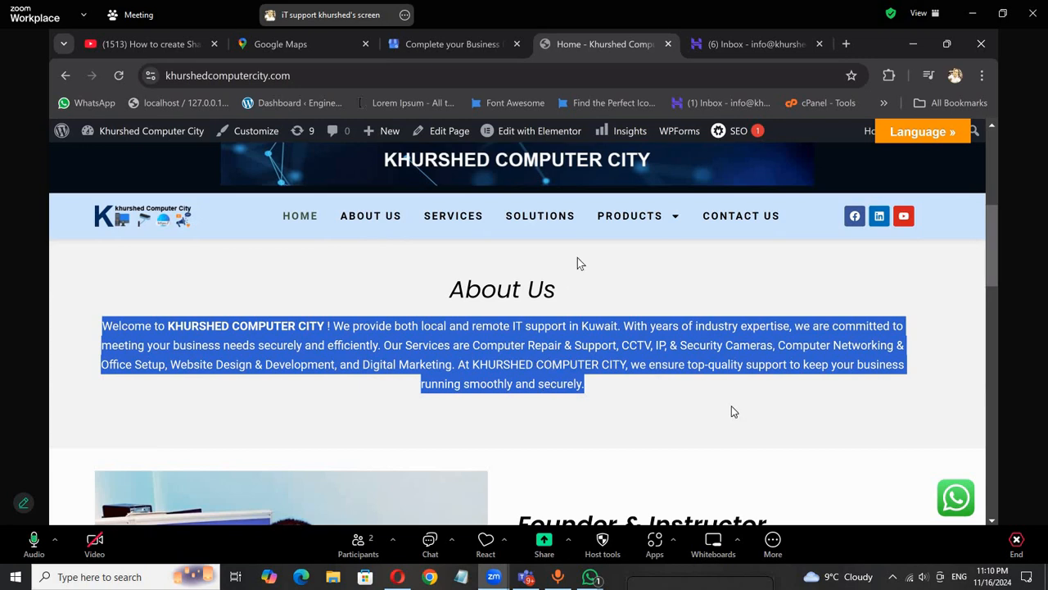
pyautogui.rightClick(577, 260)
pyautogui.click(578, 211)
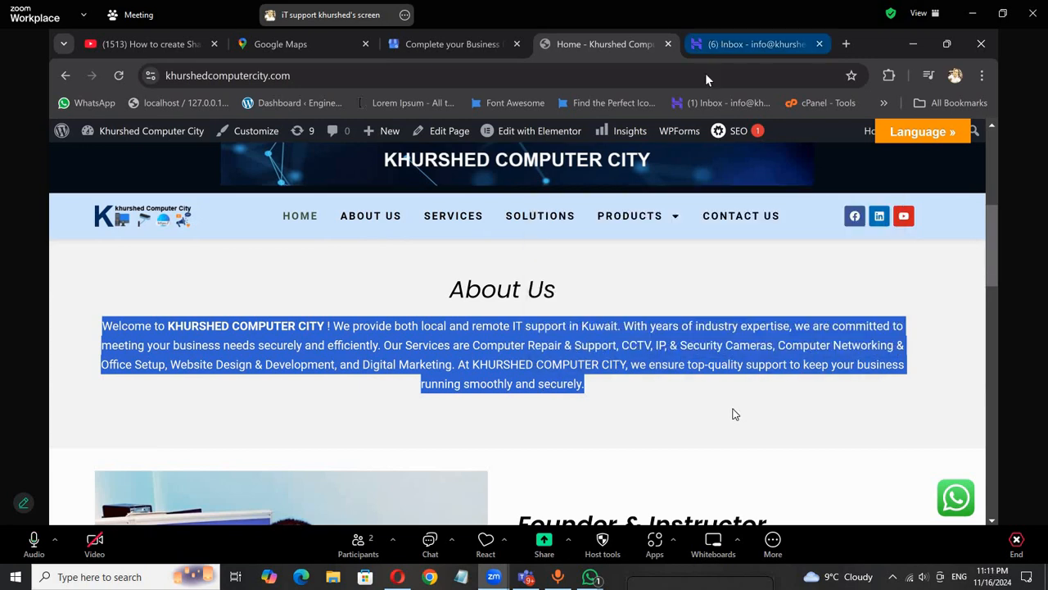
pyautogui.scroll(-1, 604, 356)
pyautogui.scroll(-4, 604, 359)
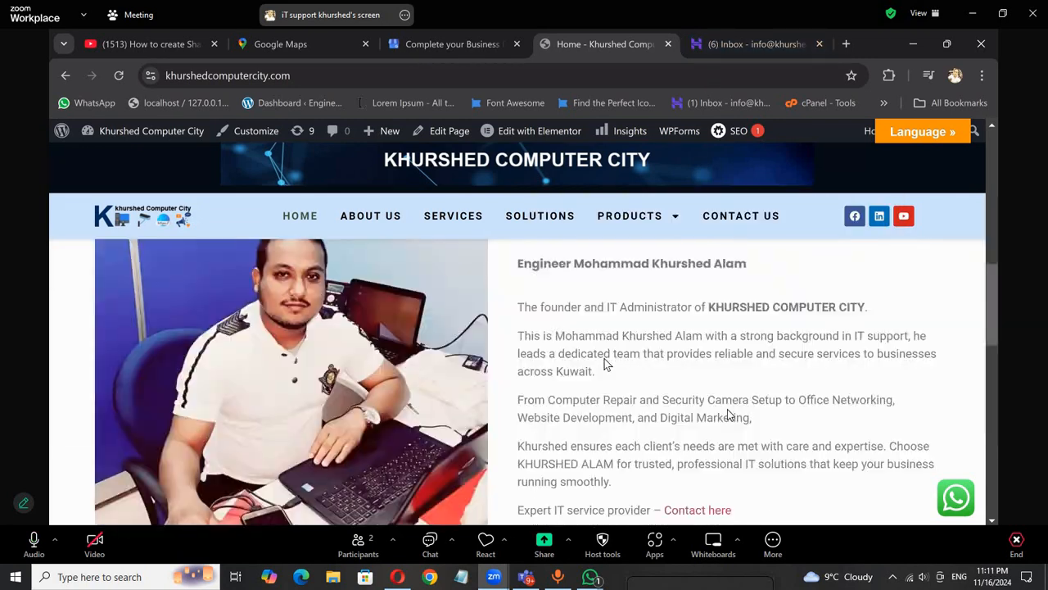
pyautogui.scroll(2, 604, 359)
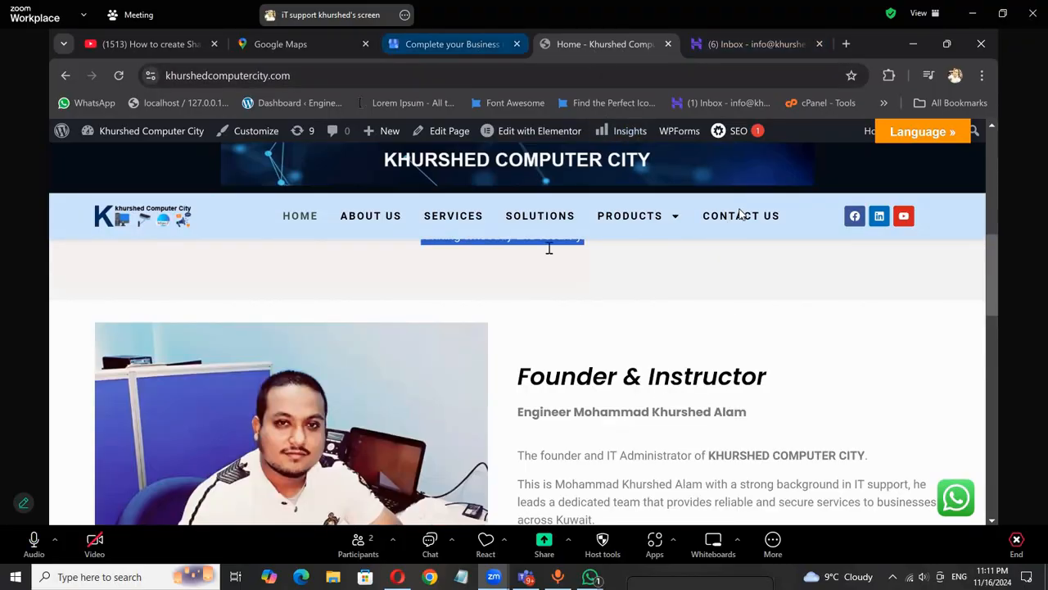
pyautogui.click(452, 43)
# Paste the 471-character About Us description and continue to the photos step
pyautogui.hotkey('ctrl', 'v')
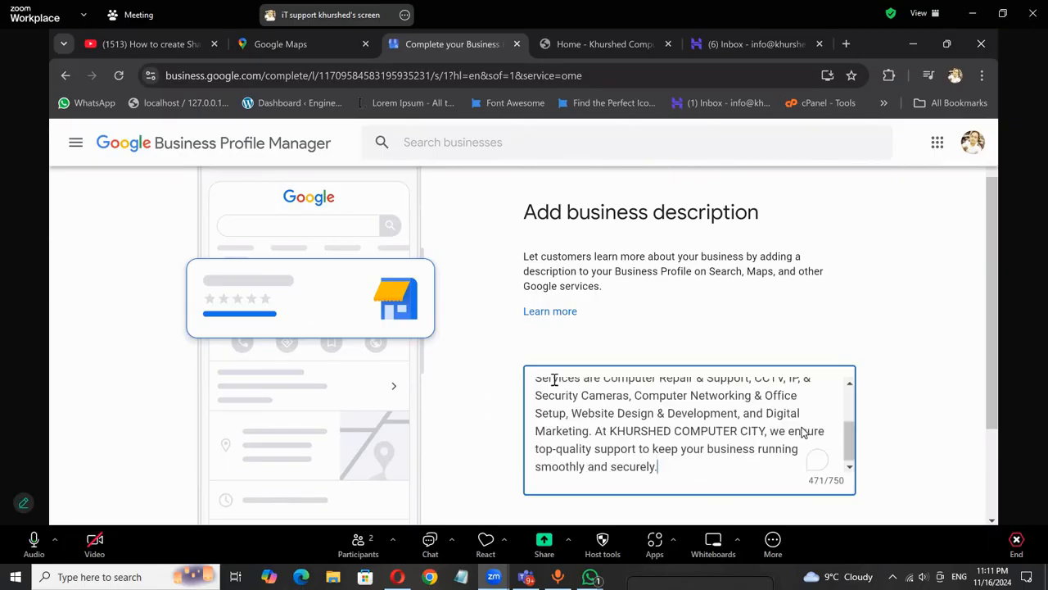
pyautogui.scroll(-1, 786, 446)
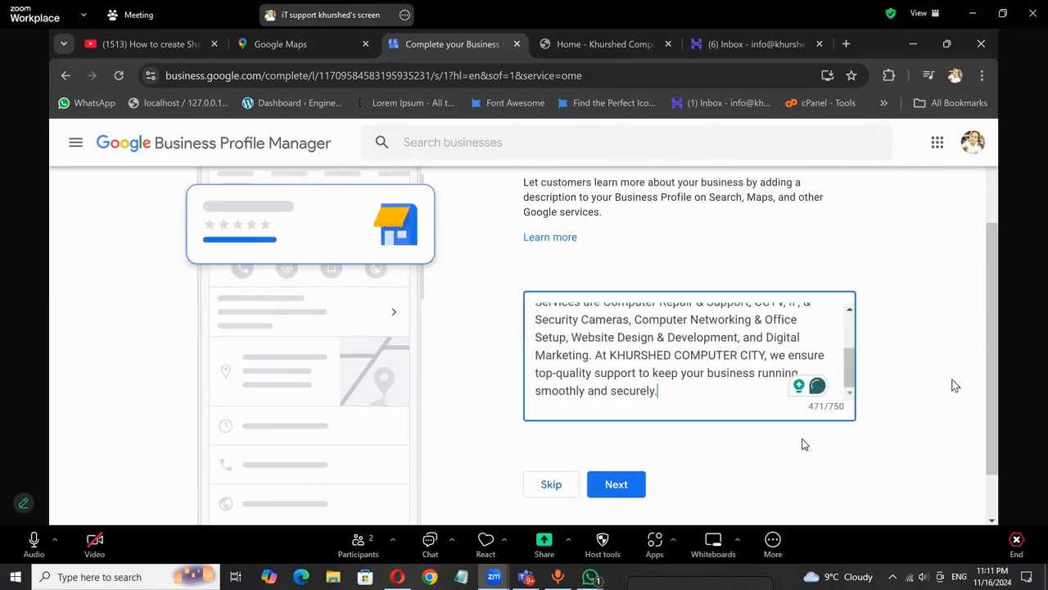
pyautogui.scroll(-1, 806, 436)
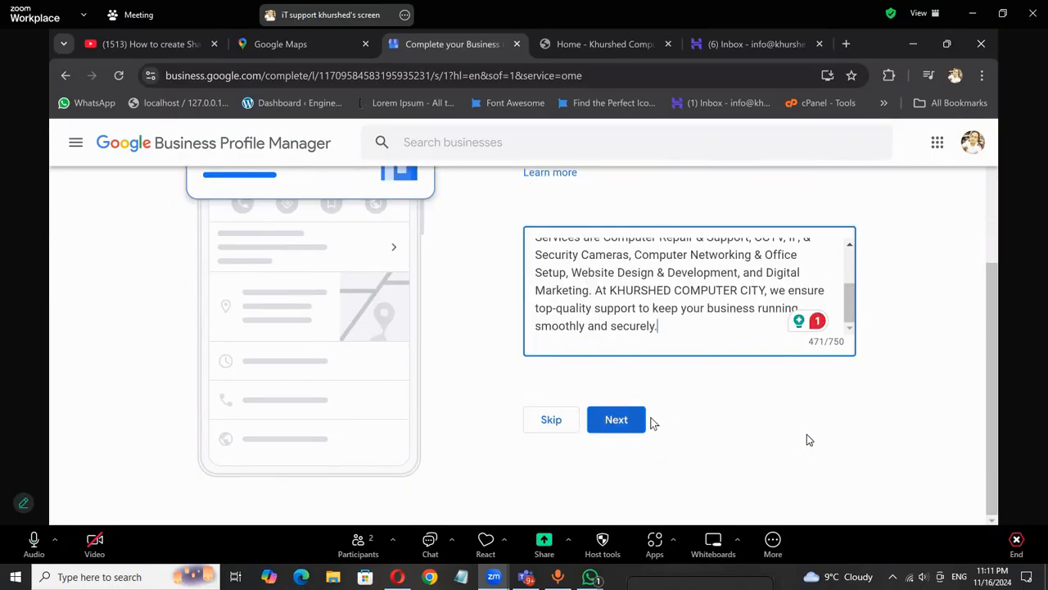
pyautogui.click(646, 421)
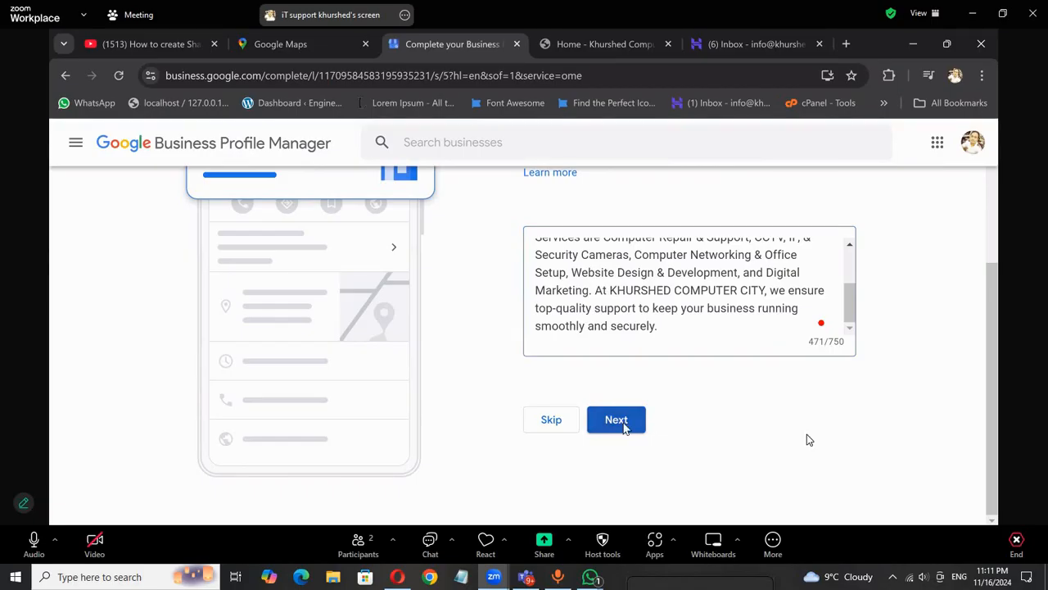
# Bring Opera to the front and open the Gmail inbox
pyautogui.scroll(-2, 731, 391)
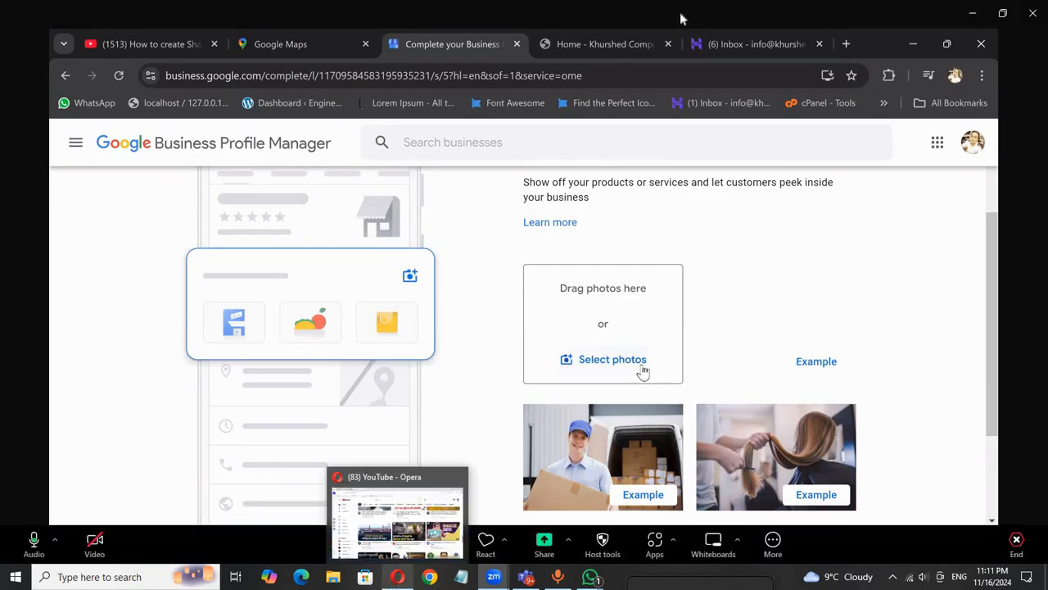
pyautogui.click(397, 576)
pyautogui.click(679, 318)
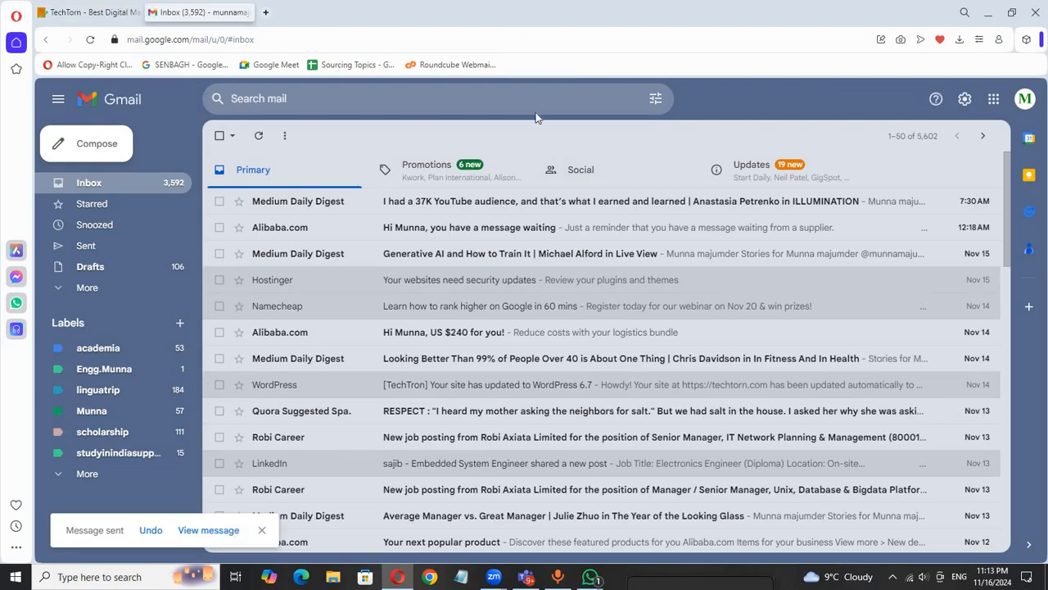
# Close the Gmail tab and return to the meeting screen showing Hostinger webmail
pyautogui.click(254, 12)
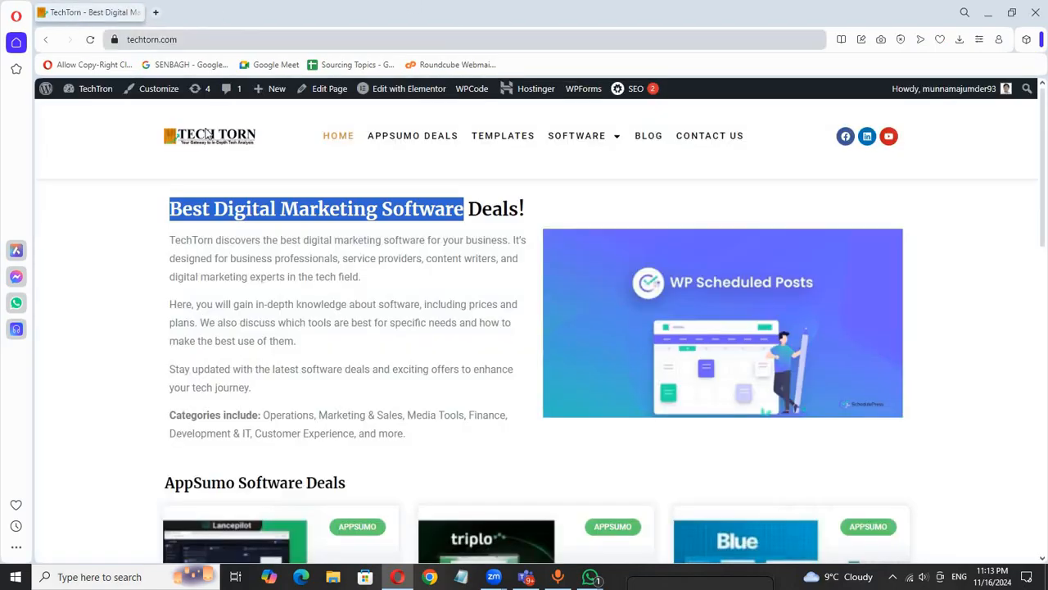
pyautogui.click(235, 257)
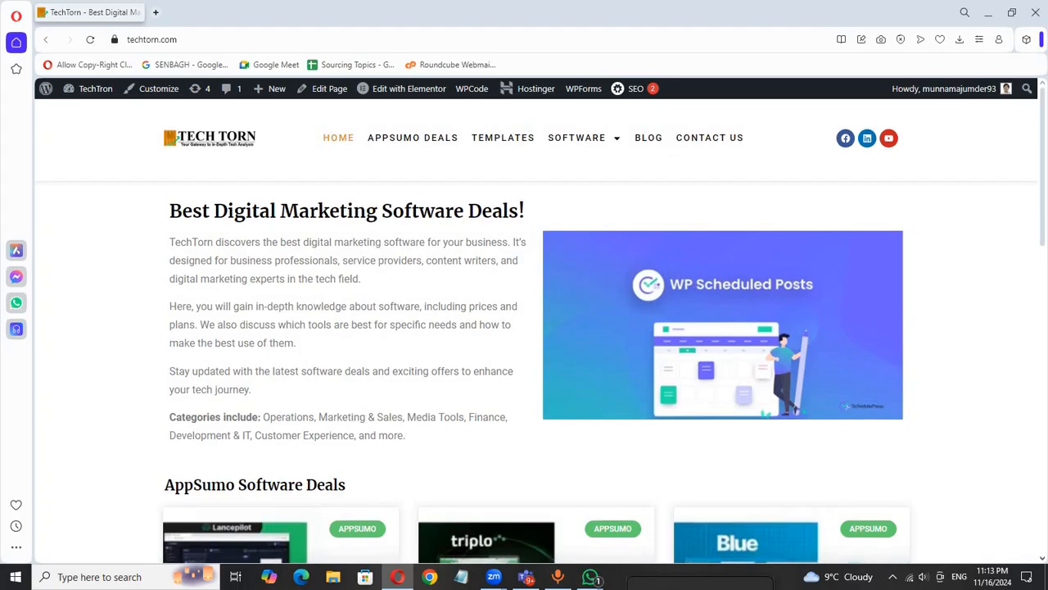
pyautogui.click(493, 577)
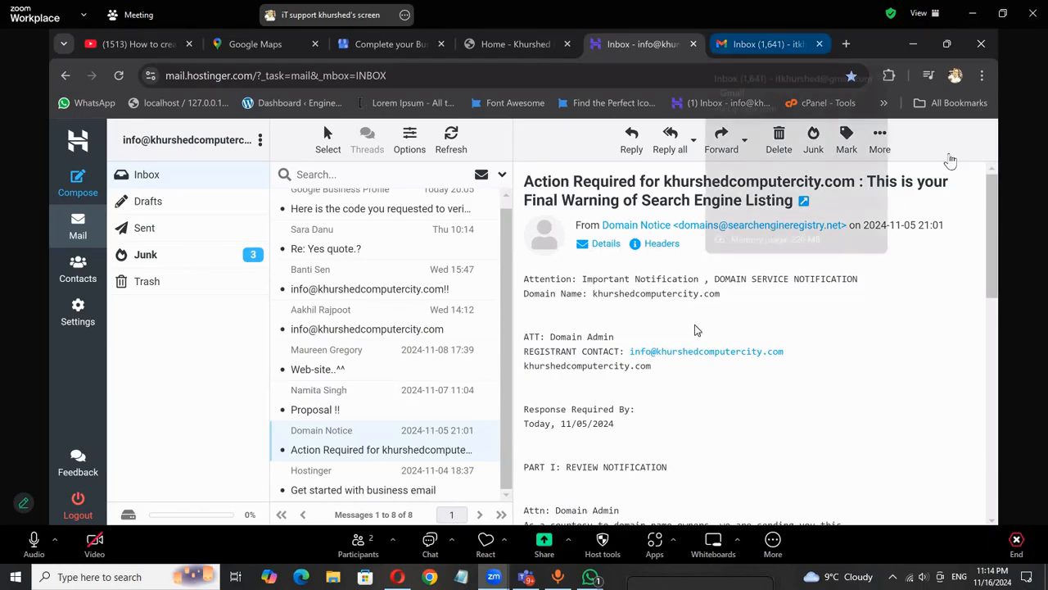
# Get the logo attachment from the Gmail message, then return to the Business Profile photos step without choosing a file
pyautogui.hotkey('ctrl', 'Tab')
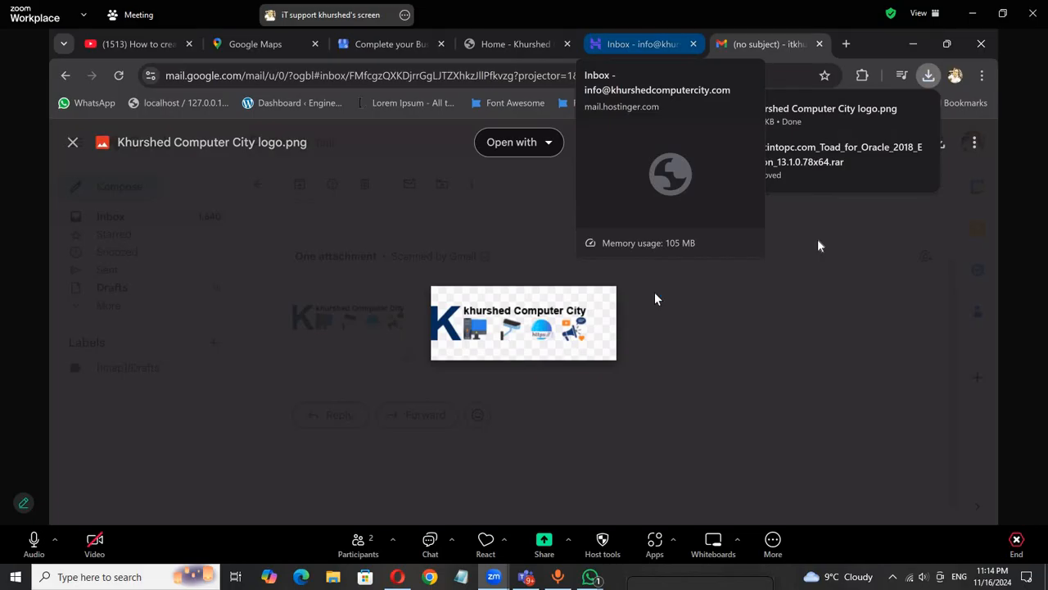
pyautogui.hotkey('ctrl', 'shift', 'Tab')
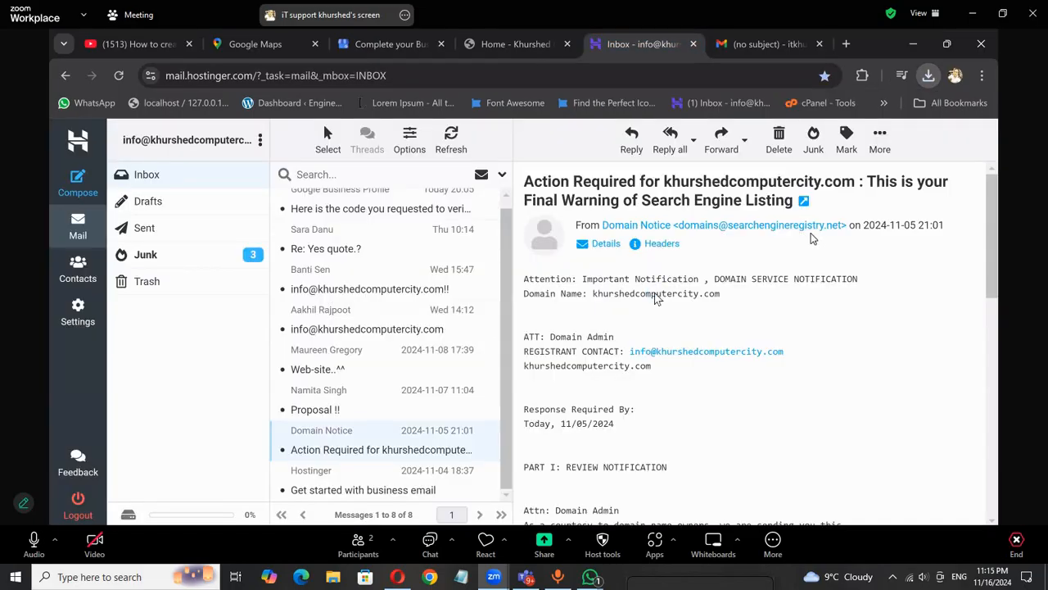
pyautogui.click(391, 45)
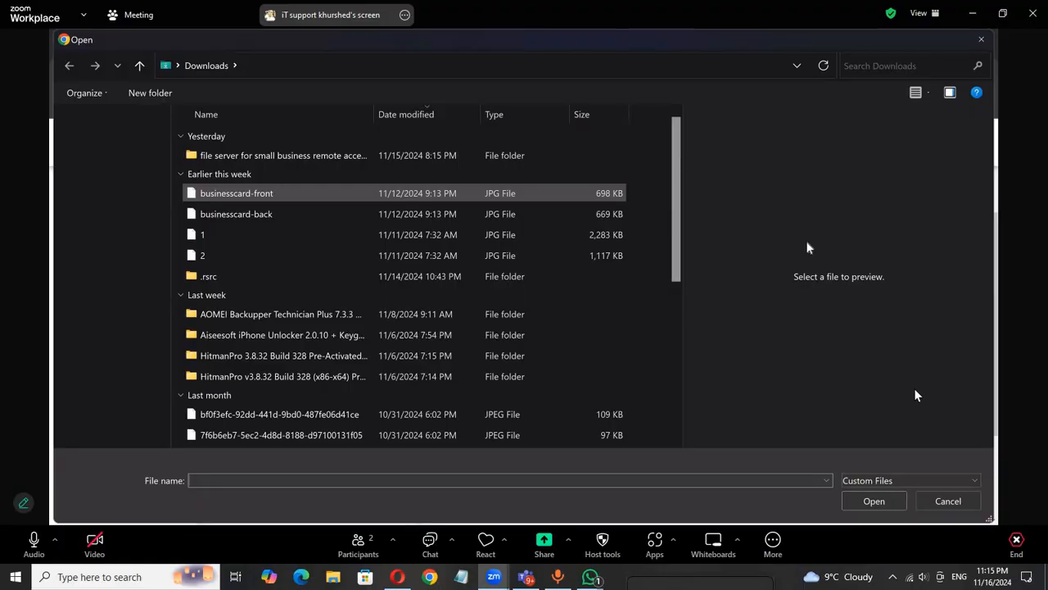
pyautogui.press('Escape')
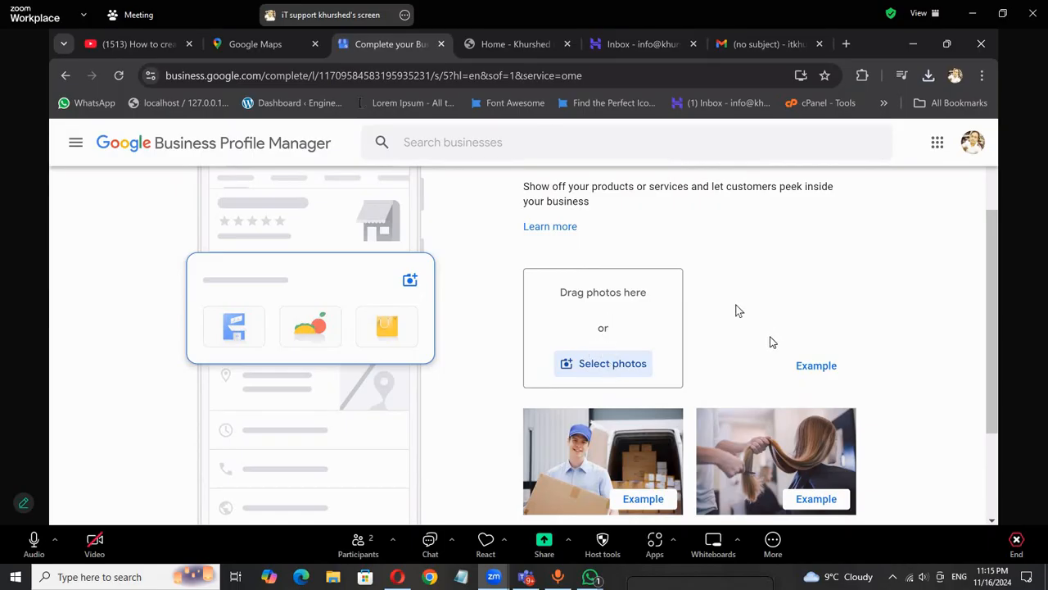
# Try uploading a photo, which is rejected as smaller than 250 × 250 pixels
pyautogui.scroll(-2, 738, 312)
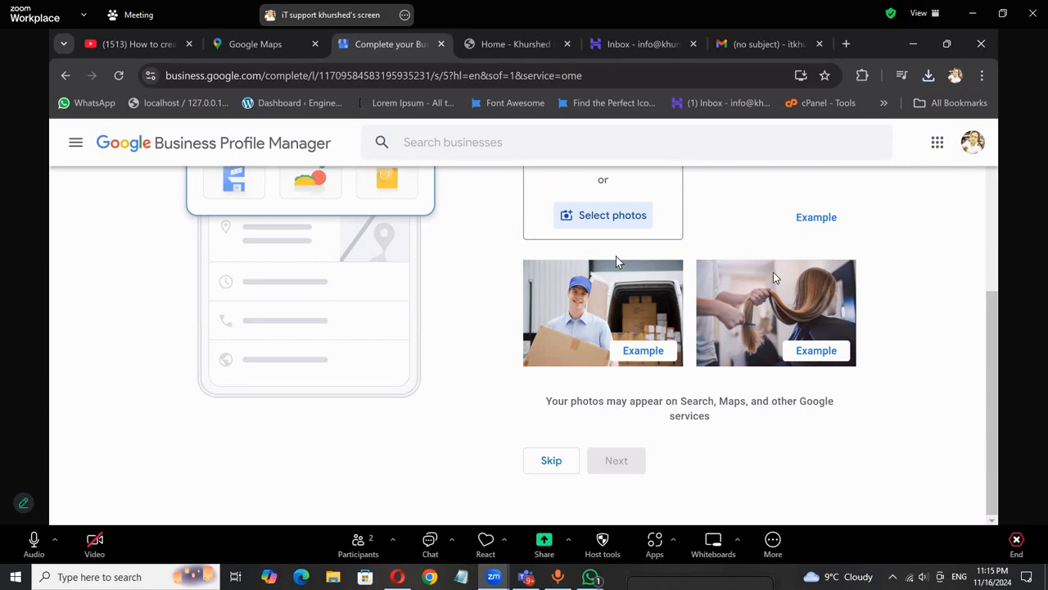
pyautogui.scroll(2, 770, 278)
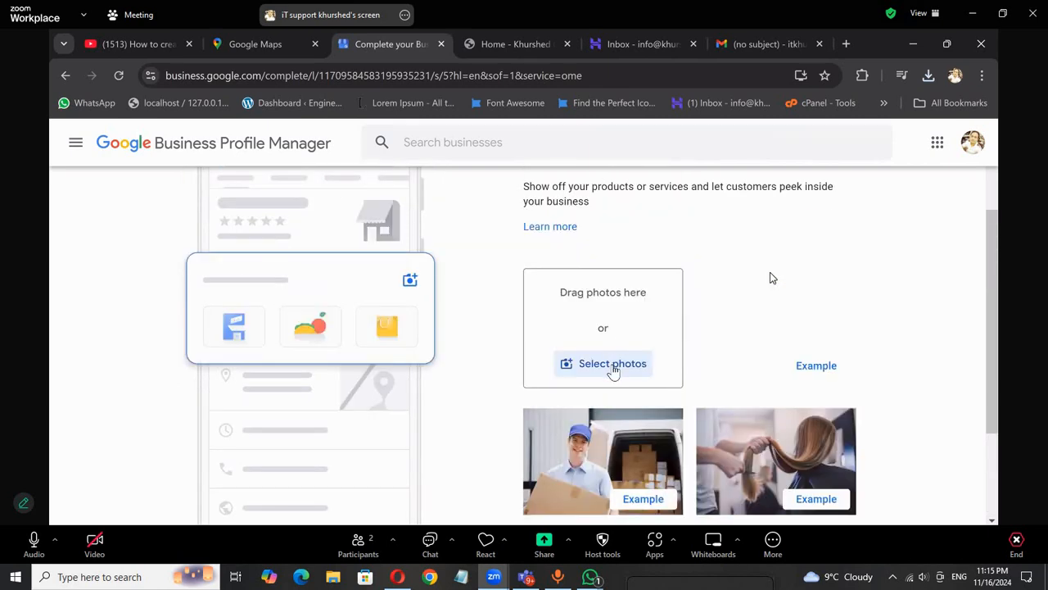
pyautogui.click(613, 367)
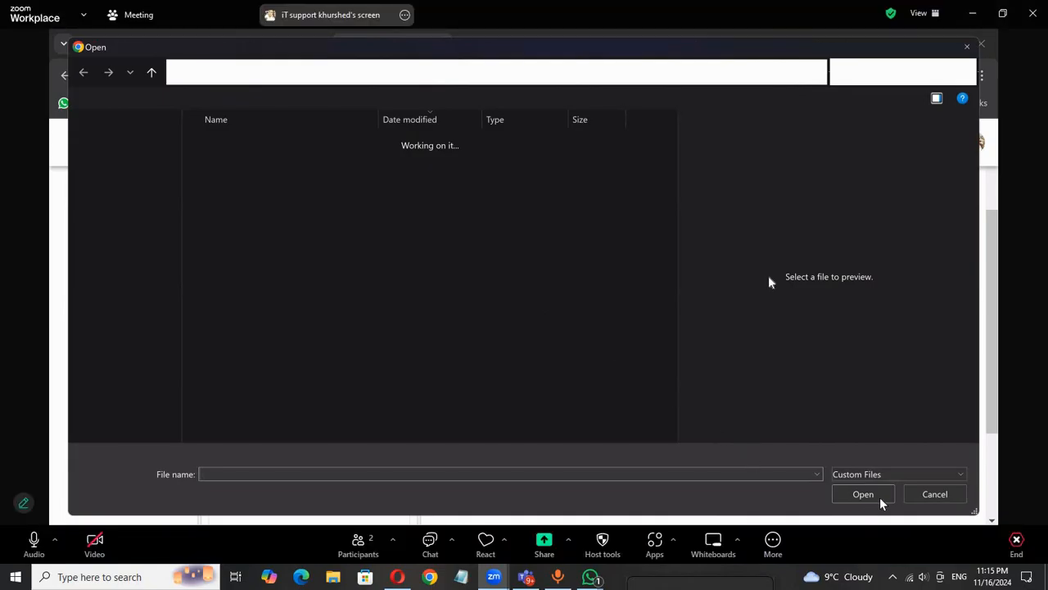
pyautogui.click(887, 499)
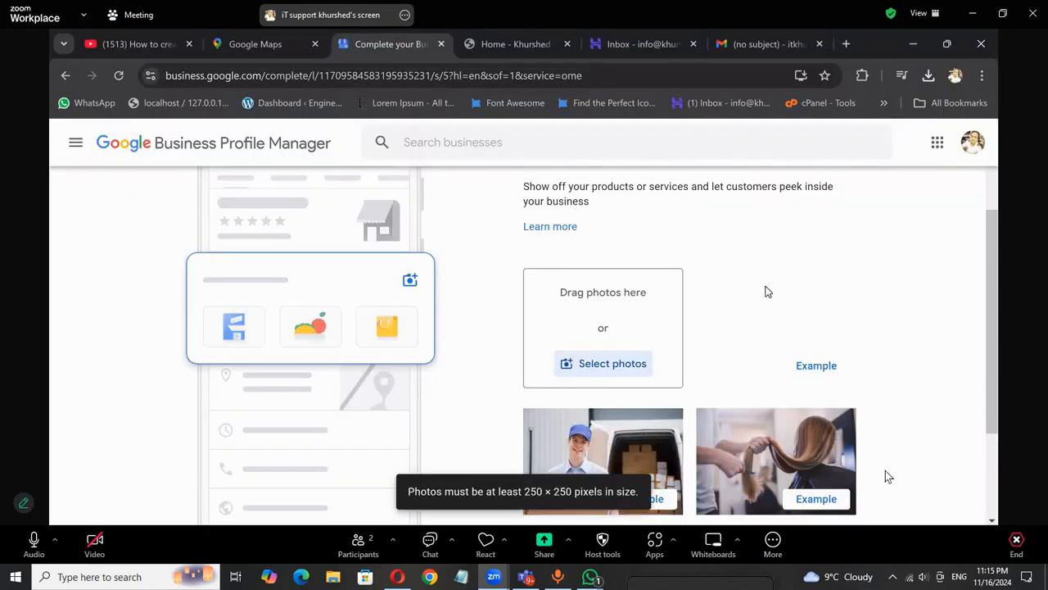
pyautogui.scroll(-2, 839, 257)
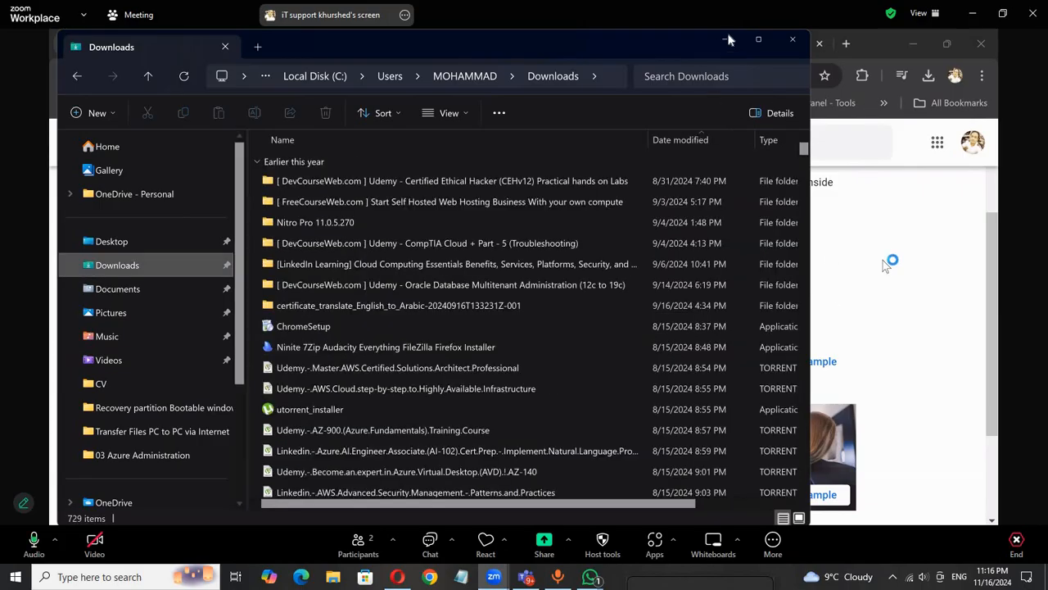
# Load gmail.com in a new Opera tab, then bring the shared meeting screen back
pyautogui.click(398, 577)
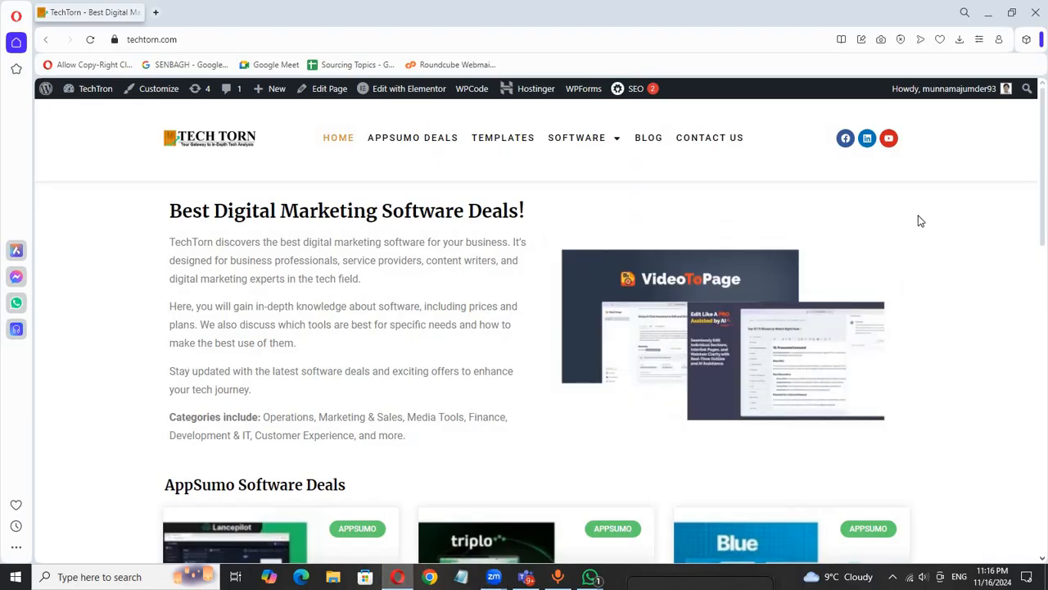
pyautogui.click(156, 12)
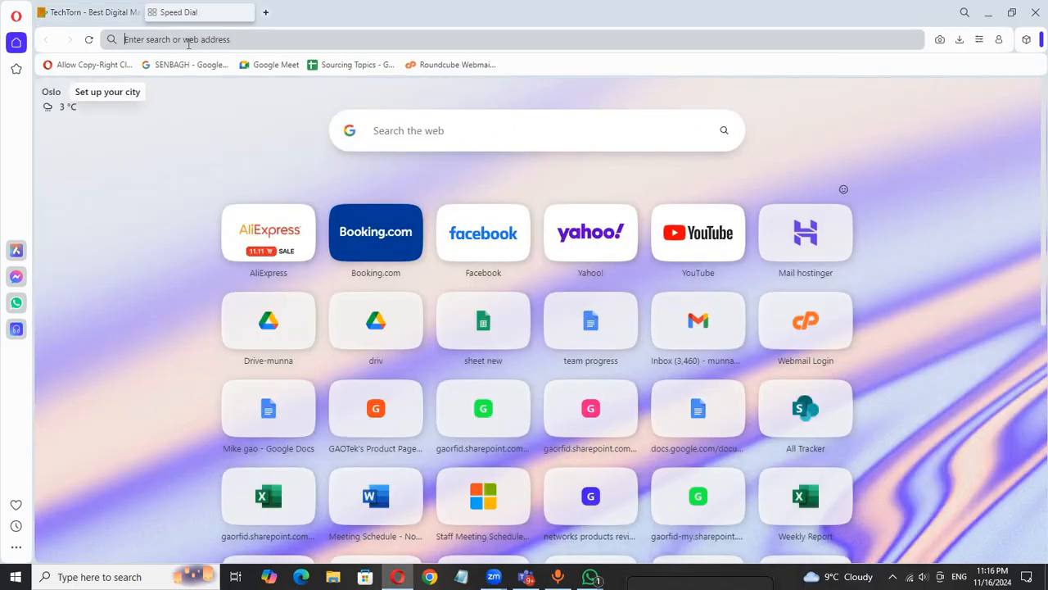
pyautogui.write('gmail.com')
pyautogui.press('Return')
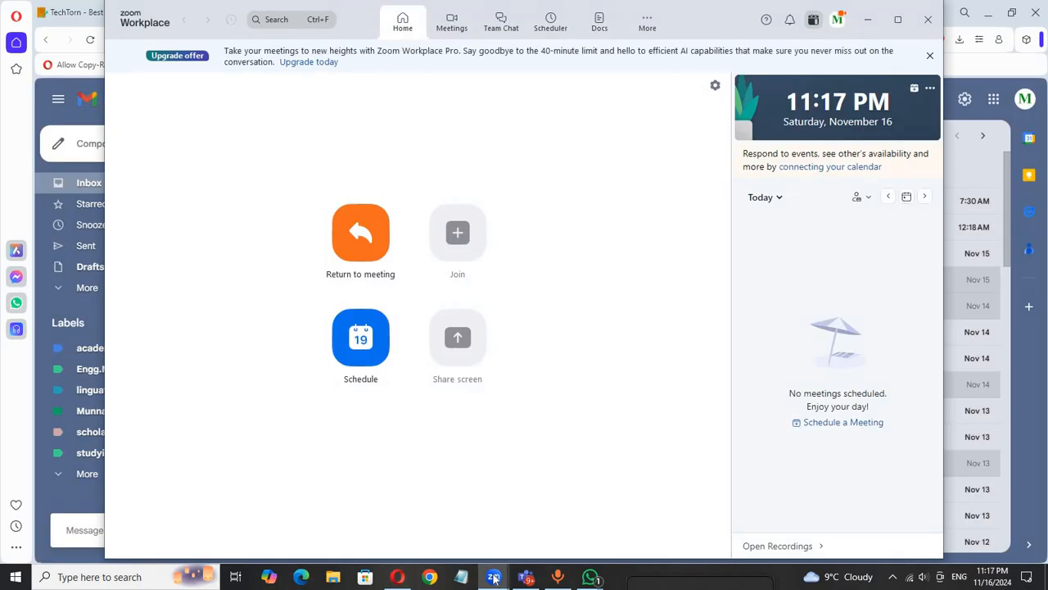
pyautogui.click(495, 579)
pyautogui.click(536, 538)
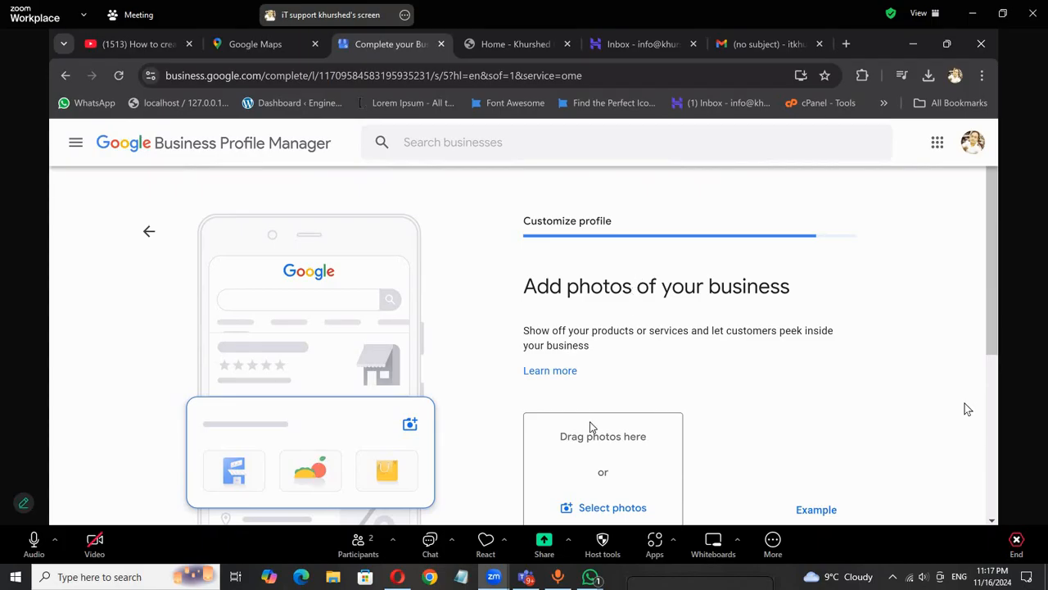
# Open the email and download its attached Khurshed Computer City logo image
pyautogui.hotkey('ctrl', '6')
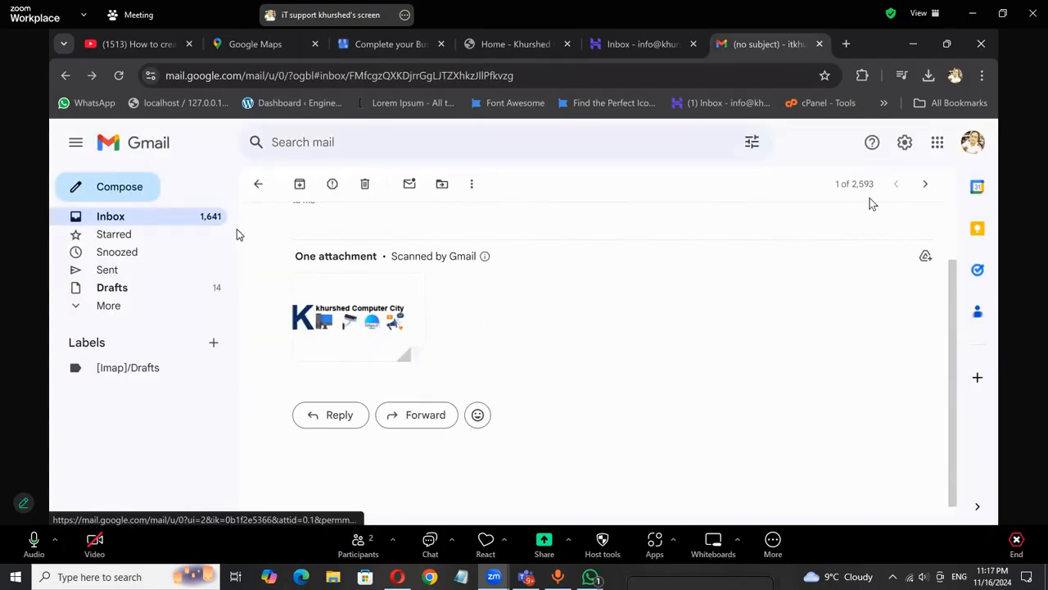
pyautogui.click(237, 226)
pyautogui.click(548, 246)
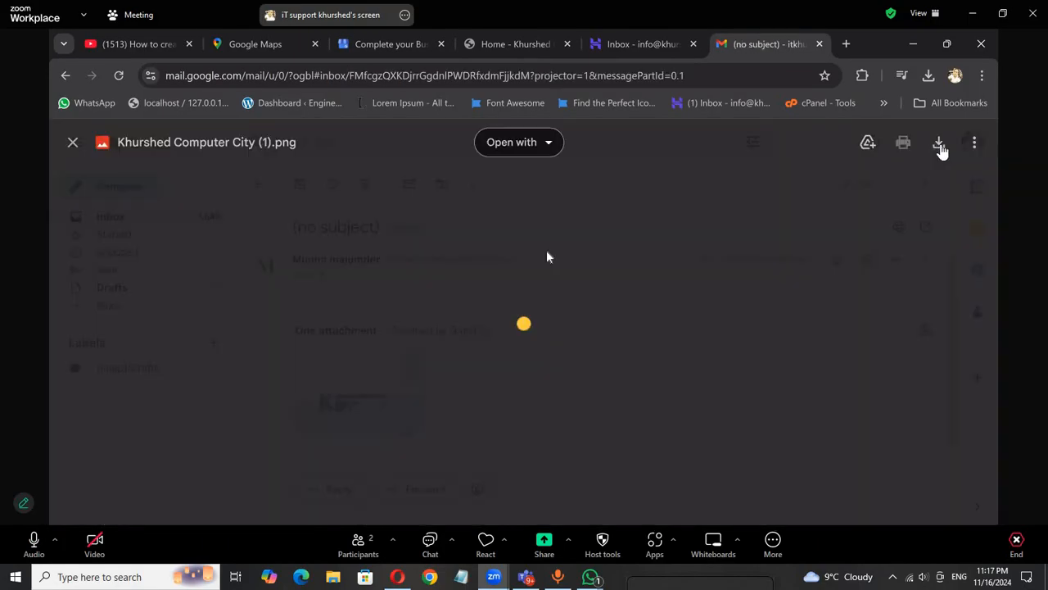
pyautogui.click(941, 146)
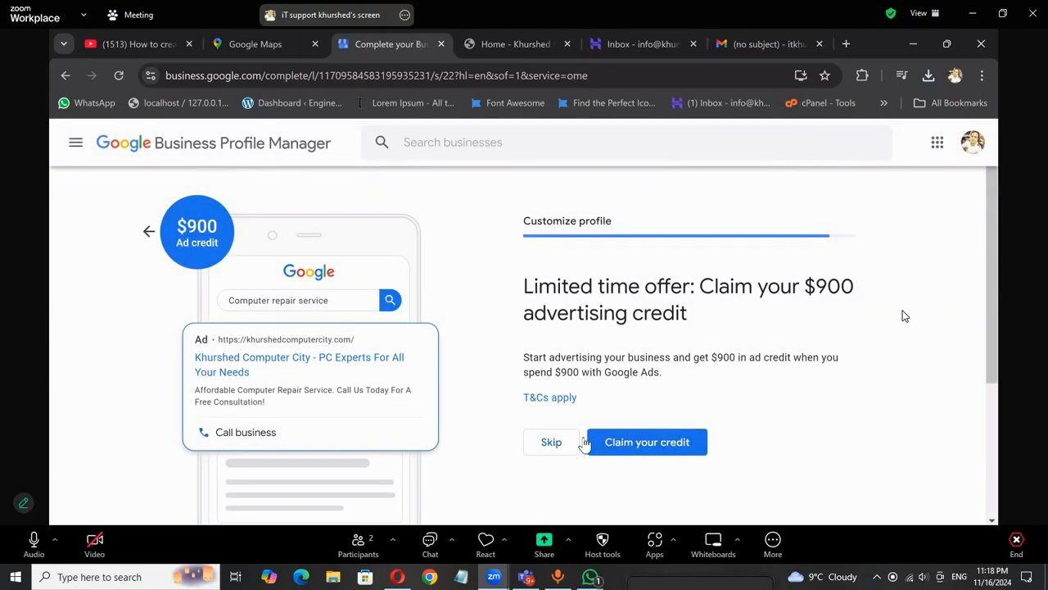
# Skip both the $900 ad credit offer and the Google Workspace offer
pyautogui.click(559, 450)
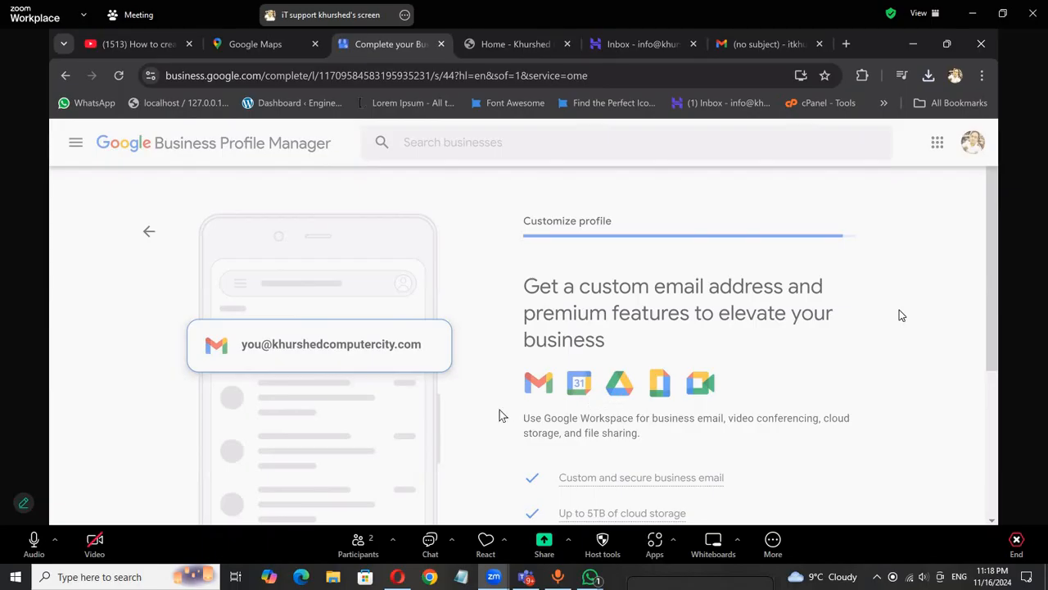
pyautogui.scroll(-3, 483, 414)
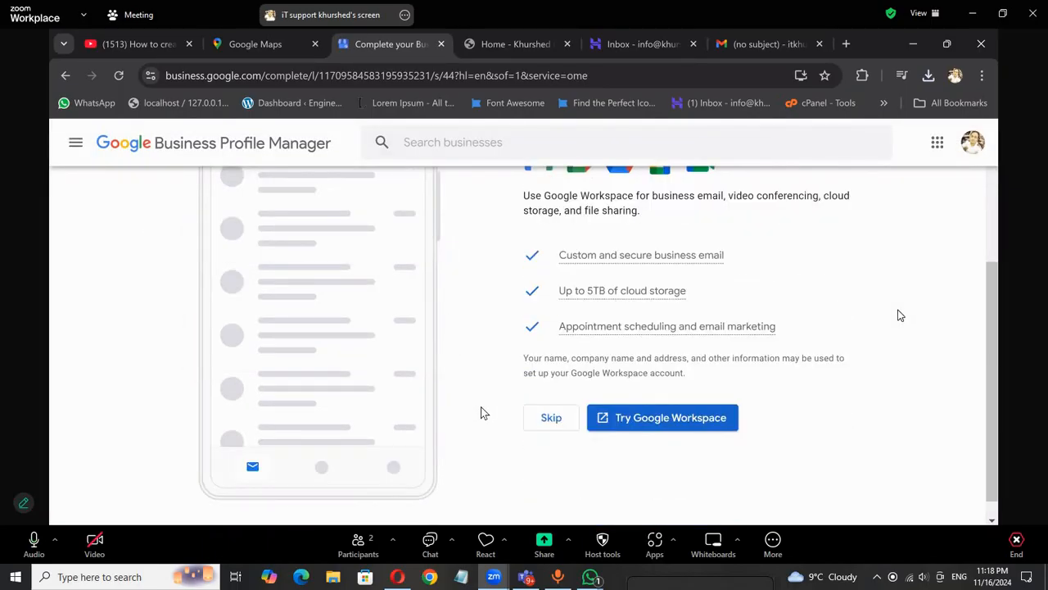
pyautogui.scroll(1, 483, 414)
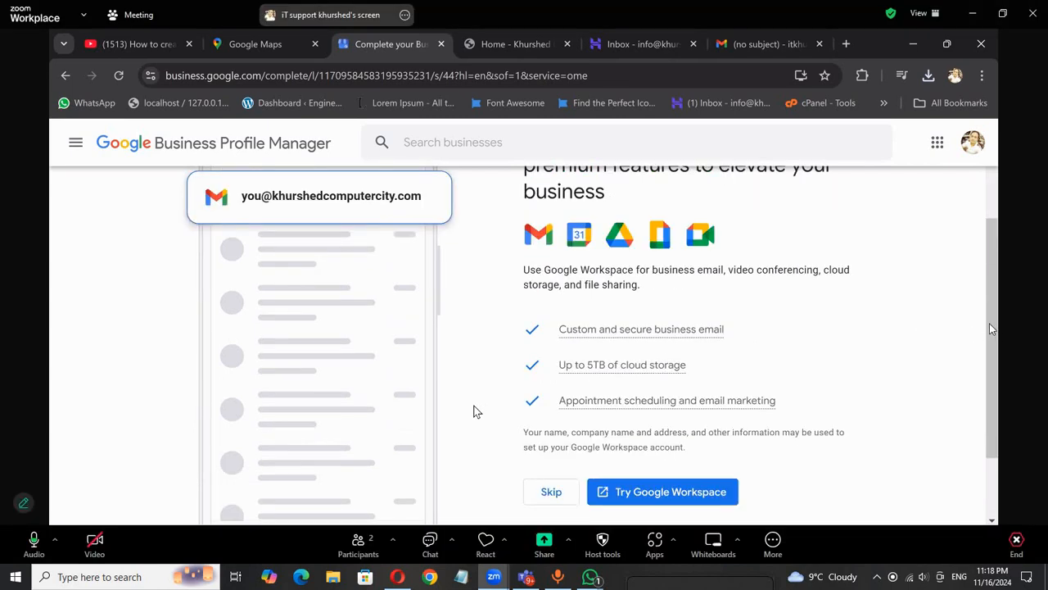
pyautogui.click(547, 491)
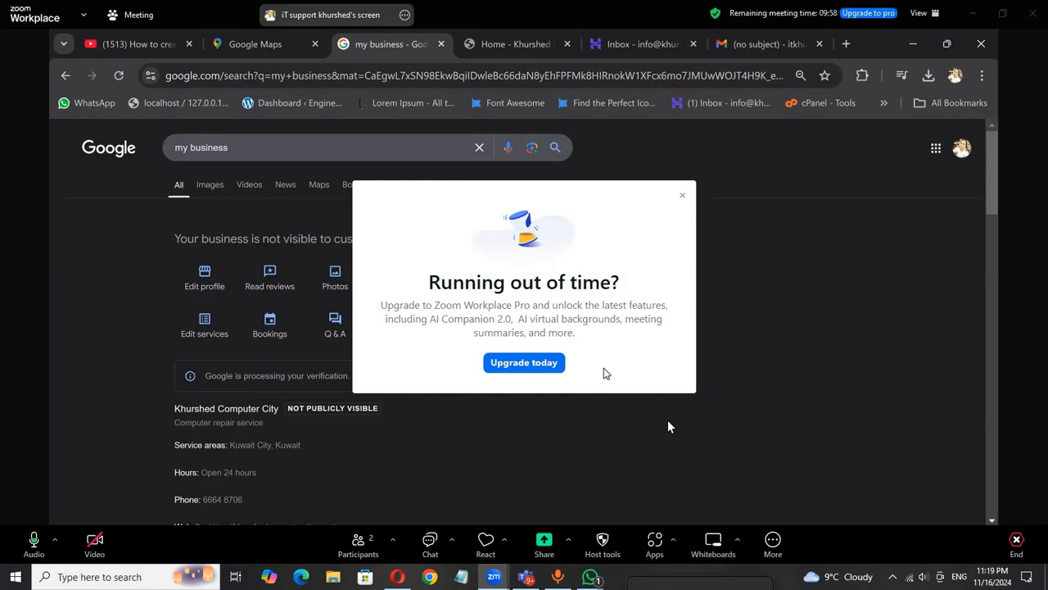
# Close the upgrade reminder covering the Google Search manager panel
pyautogui.click(682, 195)
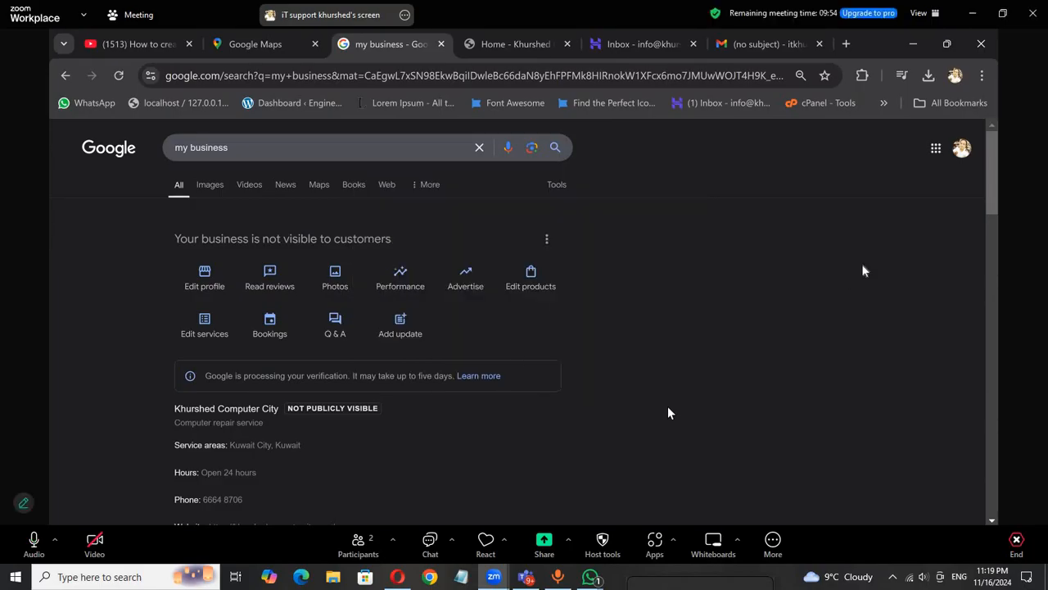
pyautogui.scroll(-5, 483, 362)
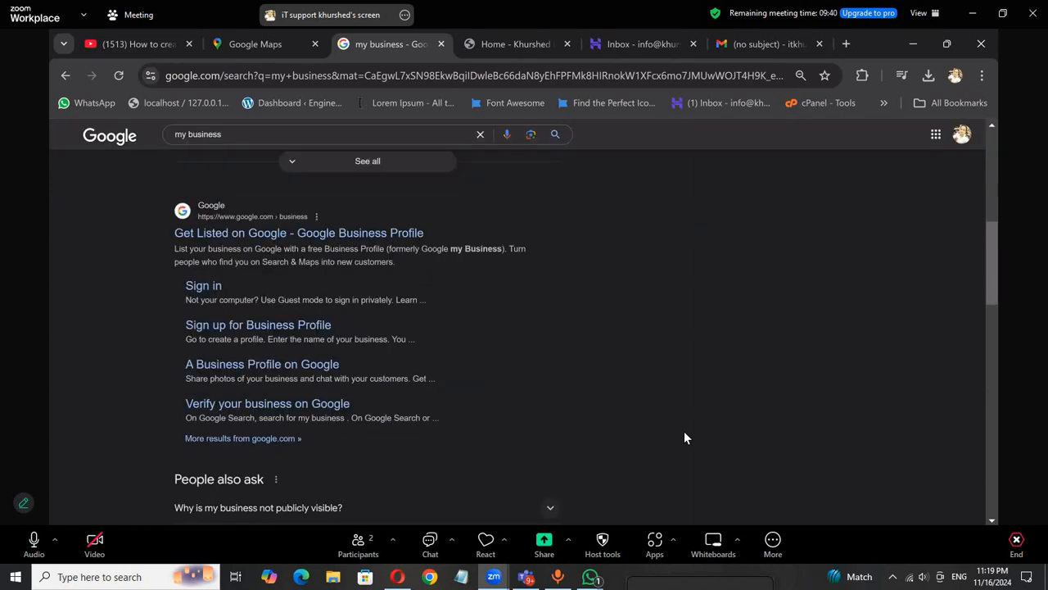
pyautogui.scroll(2, 500, 364)
pyautogui.scroll(2, 281, 251)
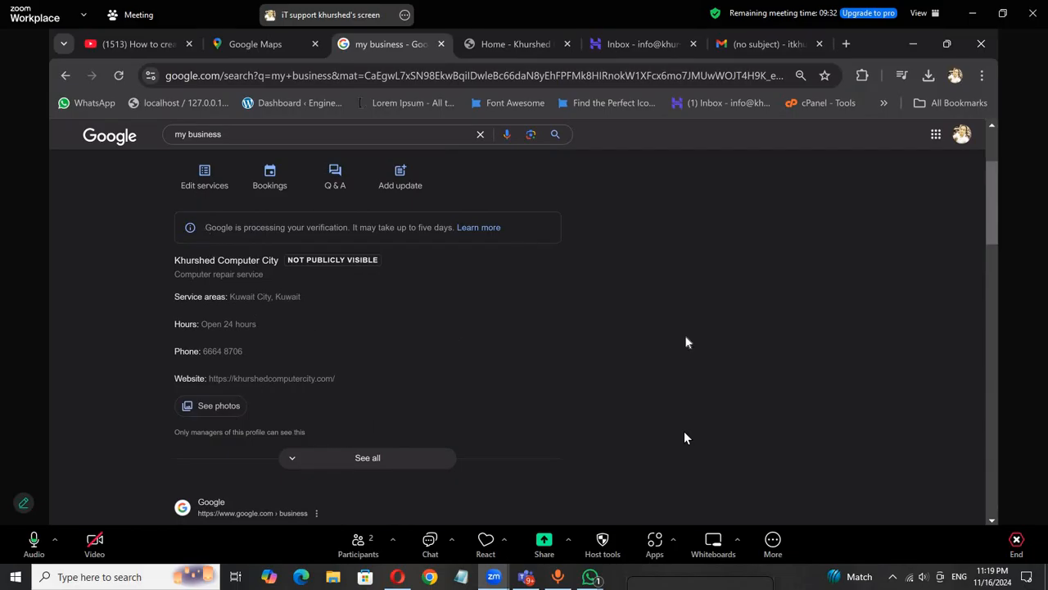
# Check the microphone app, expand all profile suggestions, and open a new tab
pyautogui.click(555, 577)
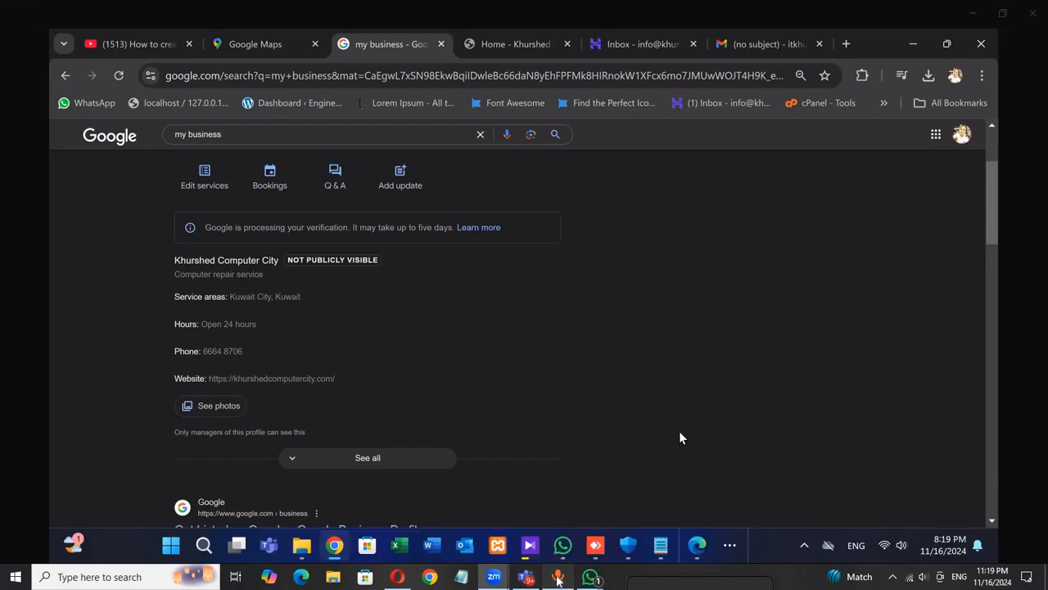
pyautogui.click(661, 348)
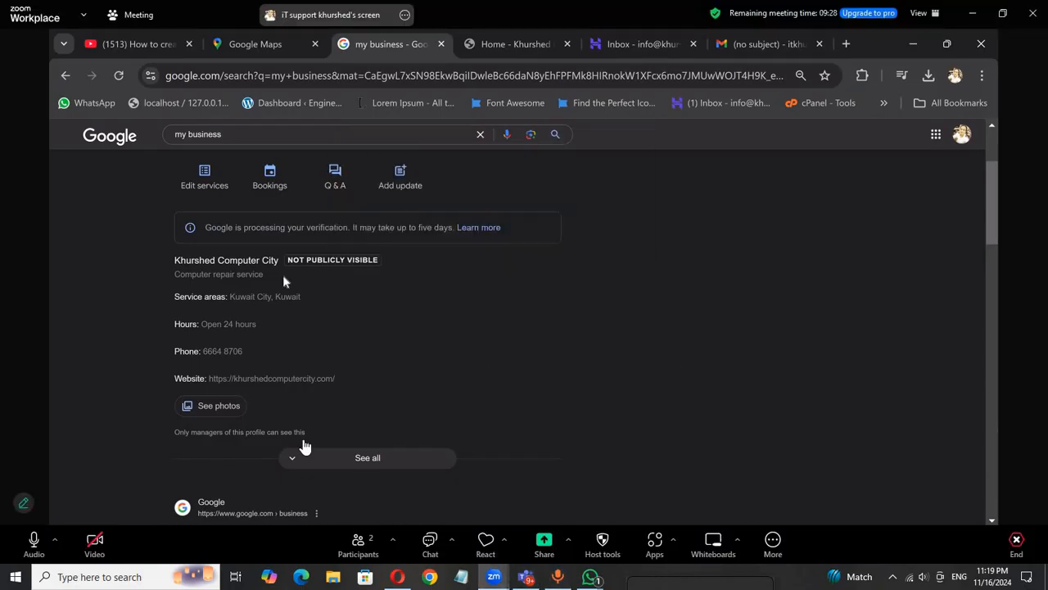
pyautogui.click(555, 454)
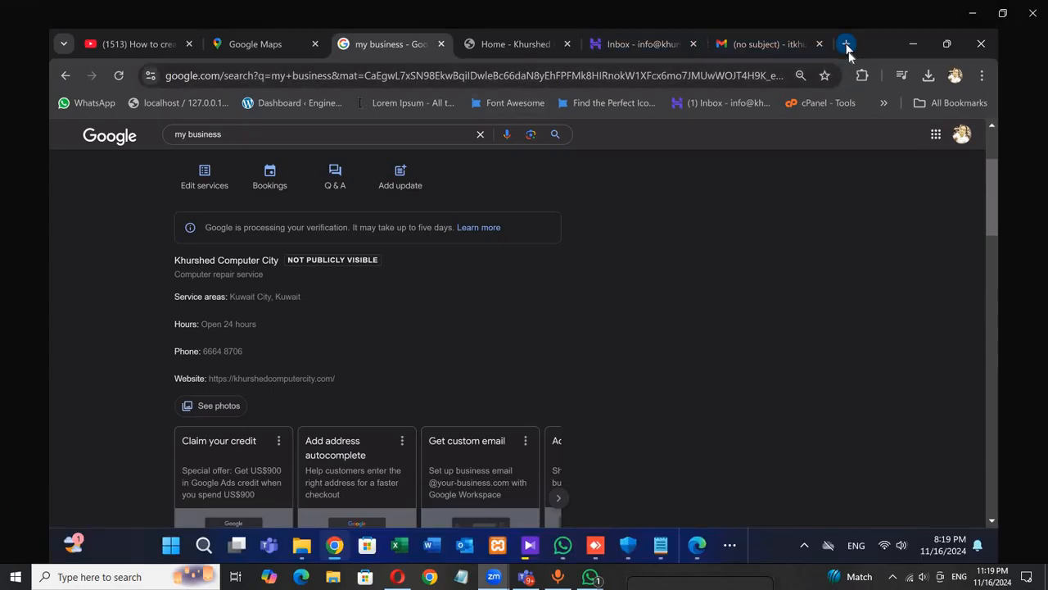
pyautogui.click(846, 44)
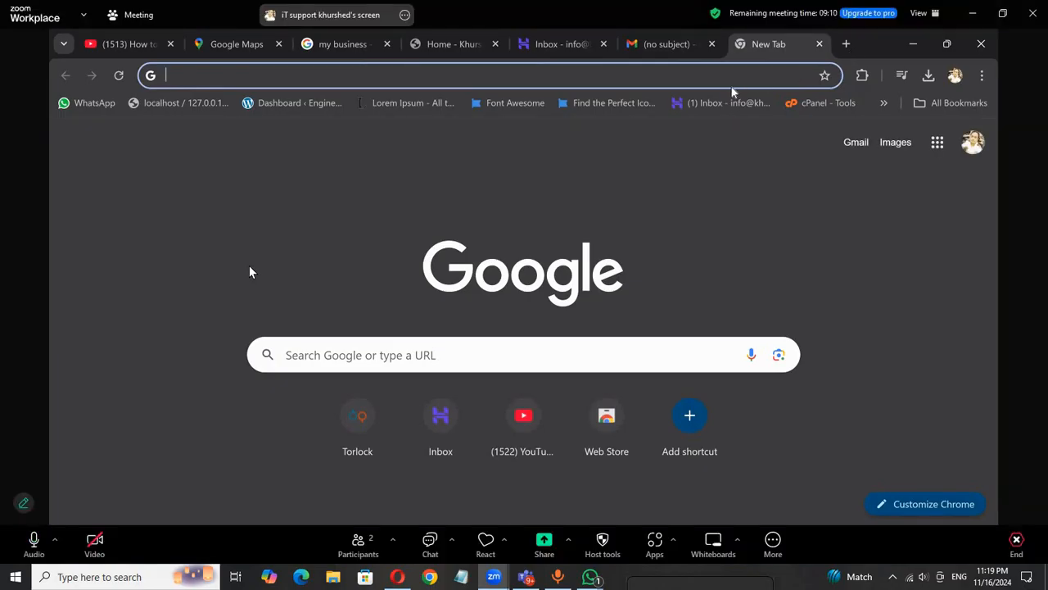
# Search Google for 'khurshed computer city'
pyautogui.write('kh')
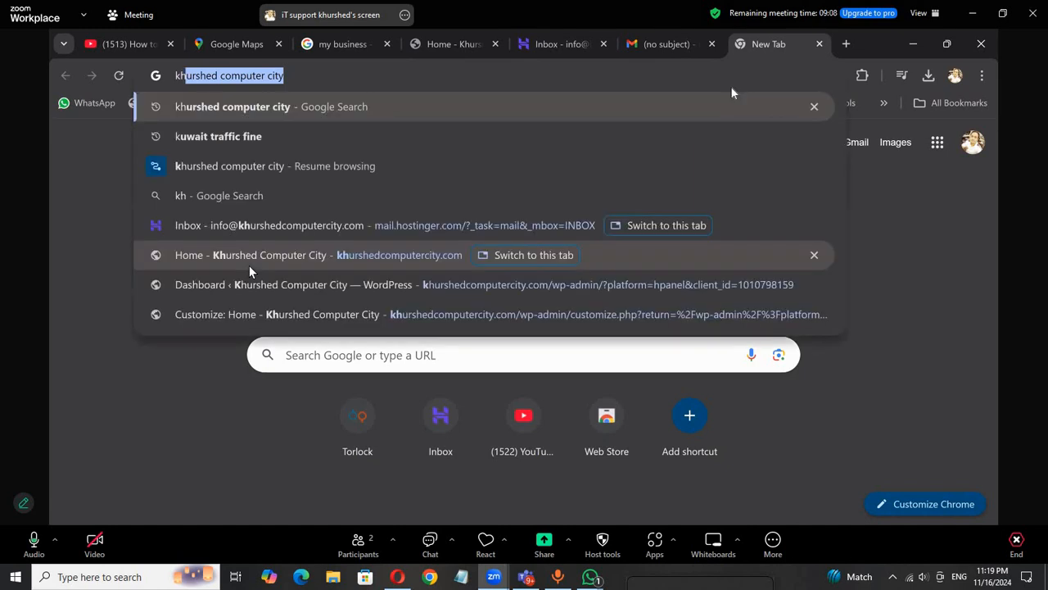
pyautogui.write('u')
pyautogui.press('Right')
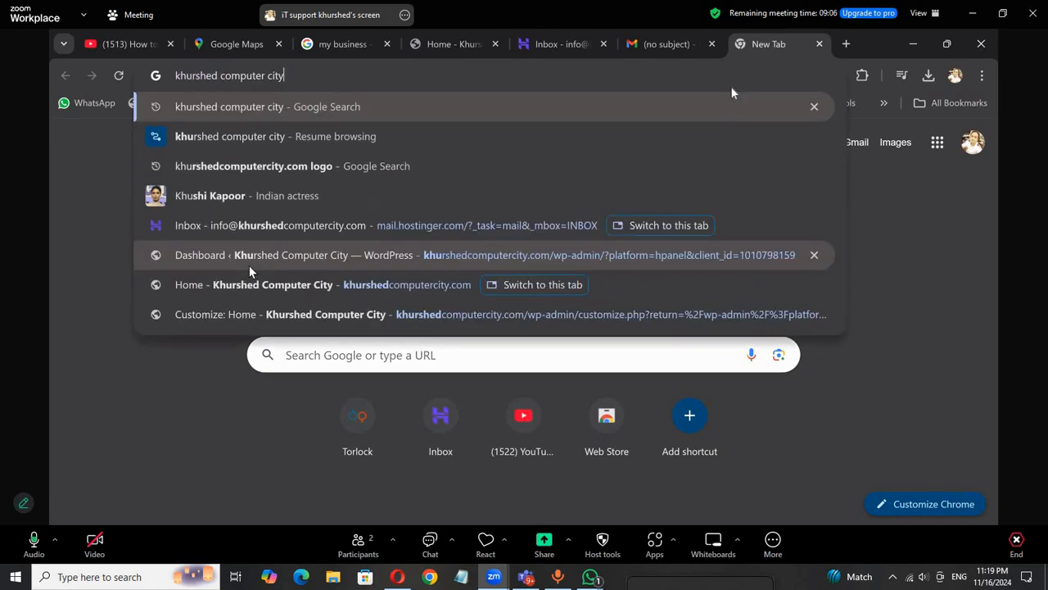
pyautogui.press('Return')
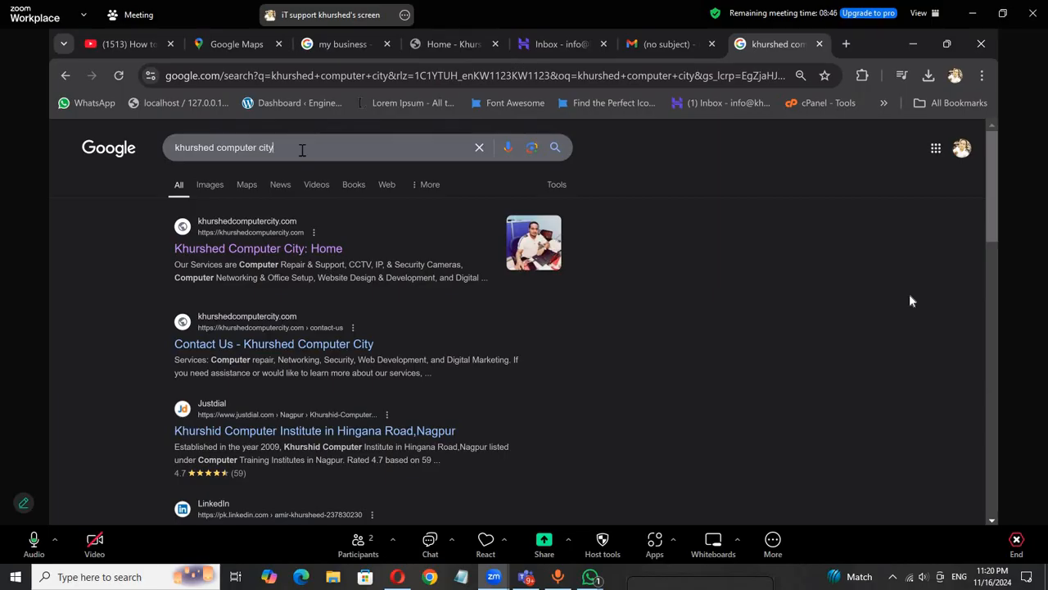
# Replace the search query with 'gmb'
pyautogui.click(302, 149)
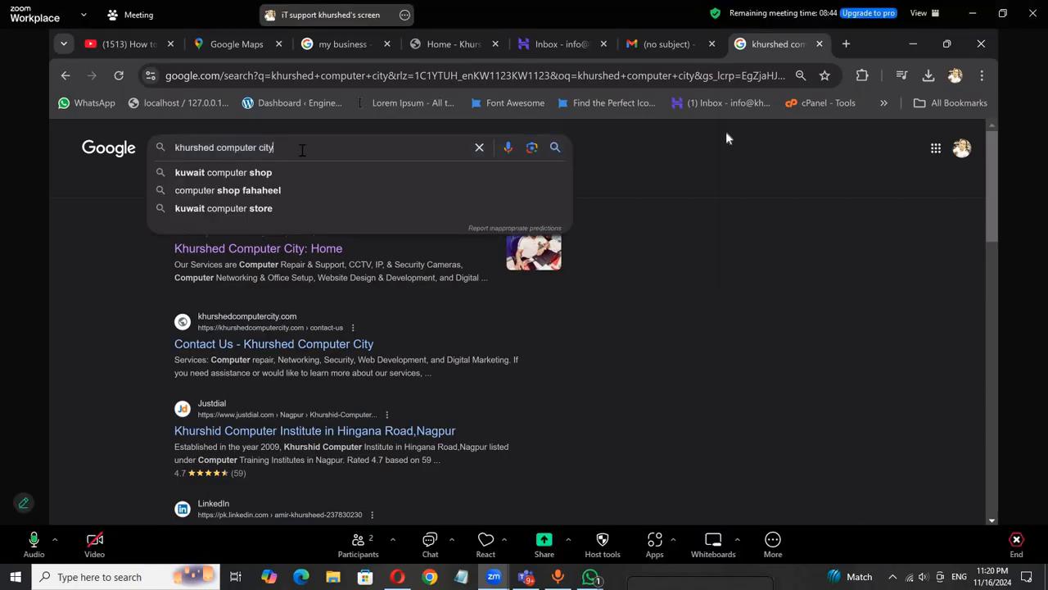
pyautogui.click(119, 167)
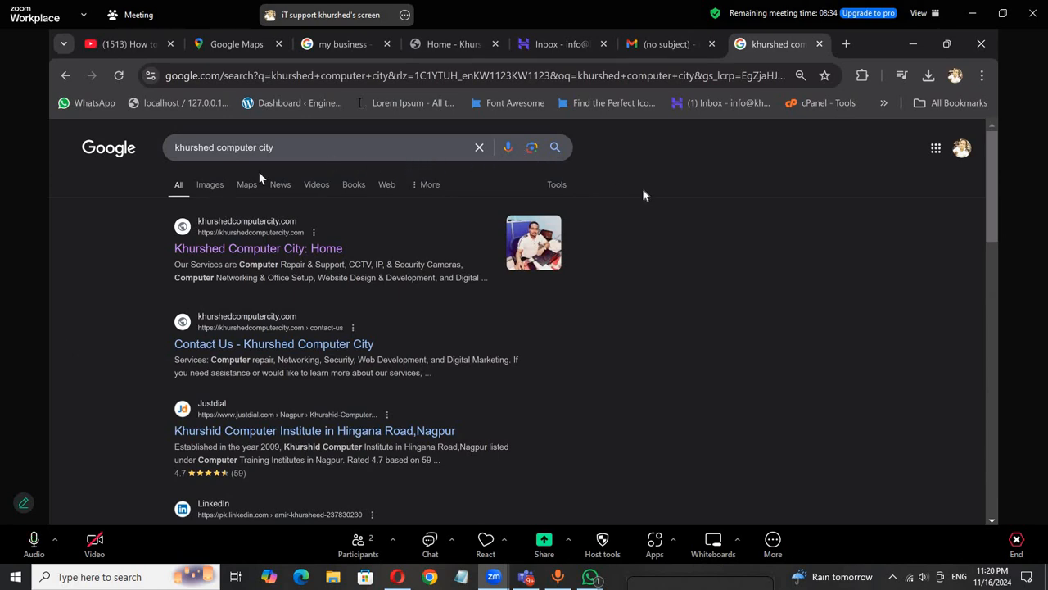
pyautogui.moveTo(291, 147); pyautogui.dragTo(133, 150)
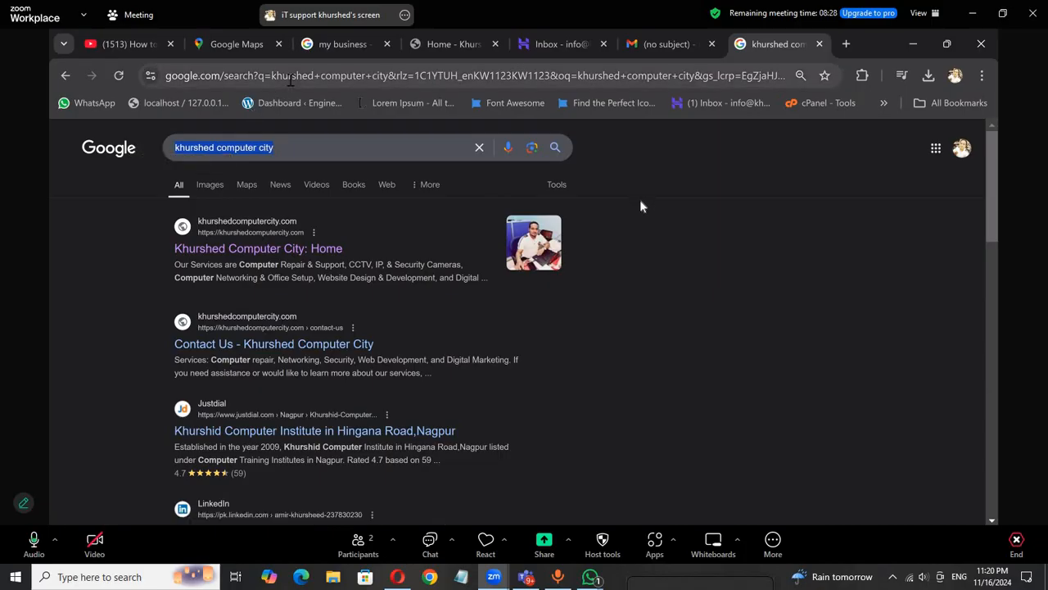
pyautogui.write('gmb')
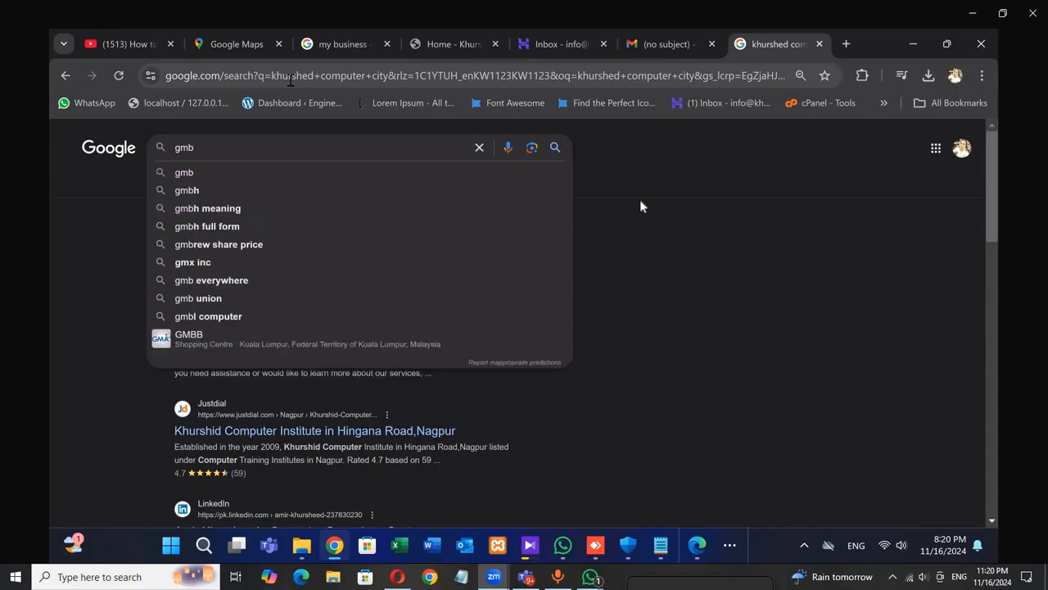
# Run the 'gmb' search to list the managed Business Profiles
pyautogui.press('Return')
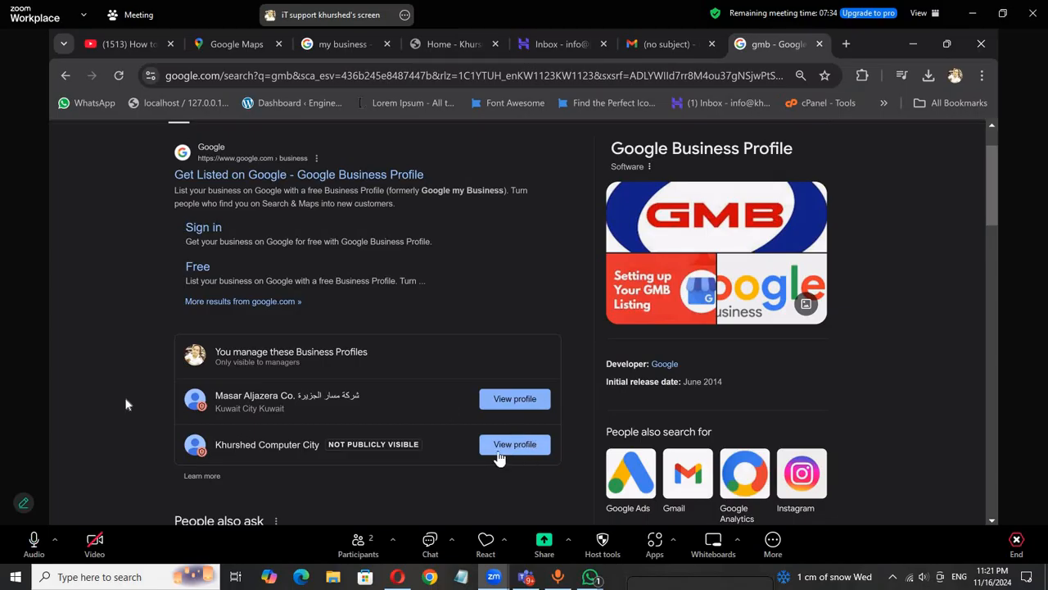
# Open the Khurshed Computer City manager panel from the 'You manage these Business Profiles' box
pyautogui.click(499, 456)
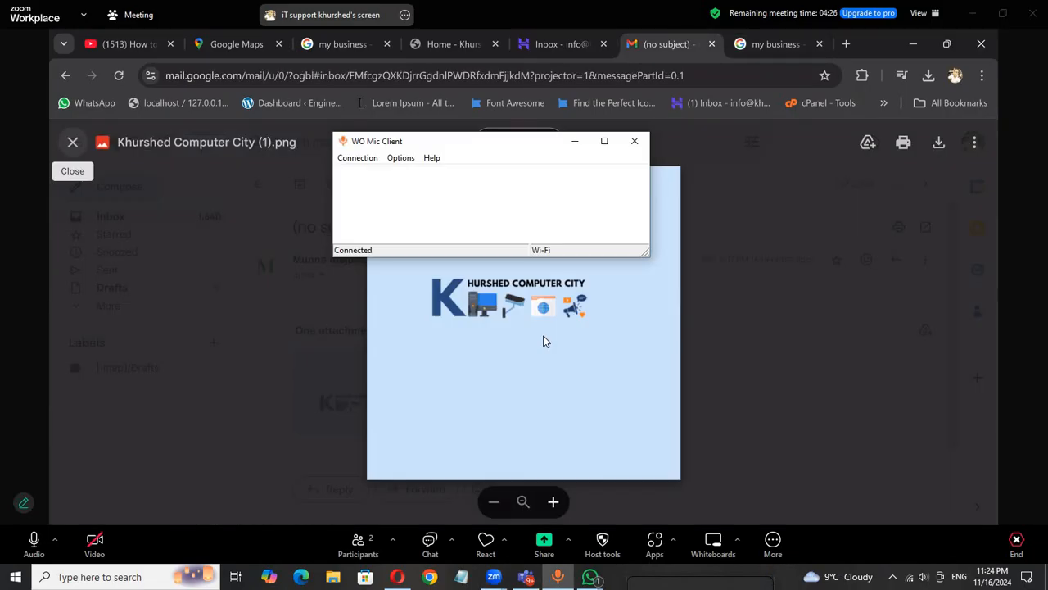
pyautogui.press('Escape')
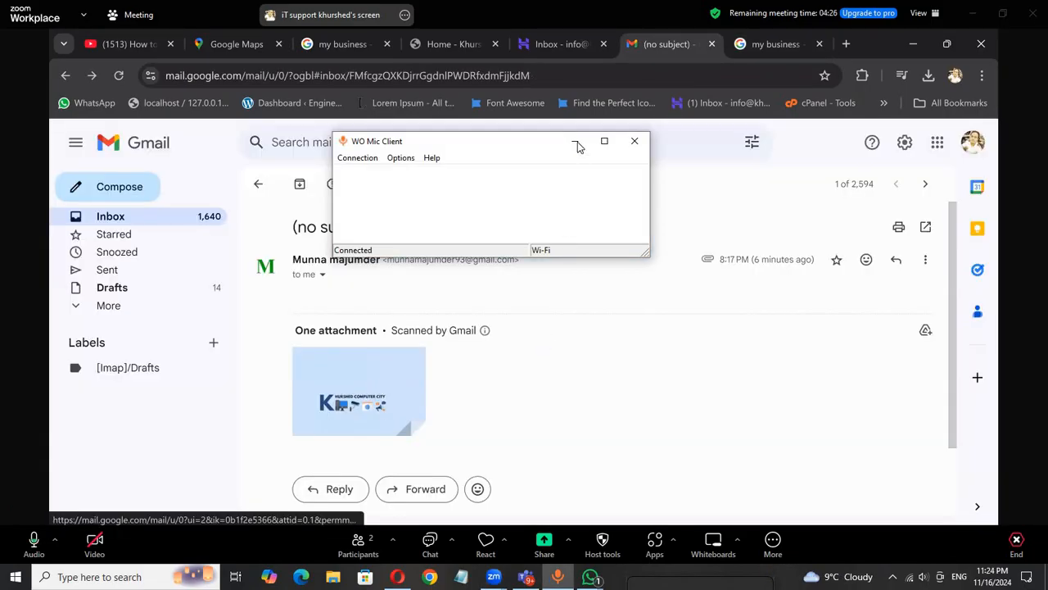
pyautogui.click(575, 141)
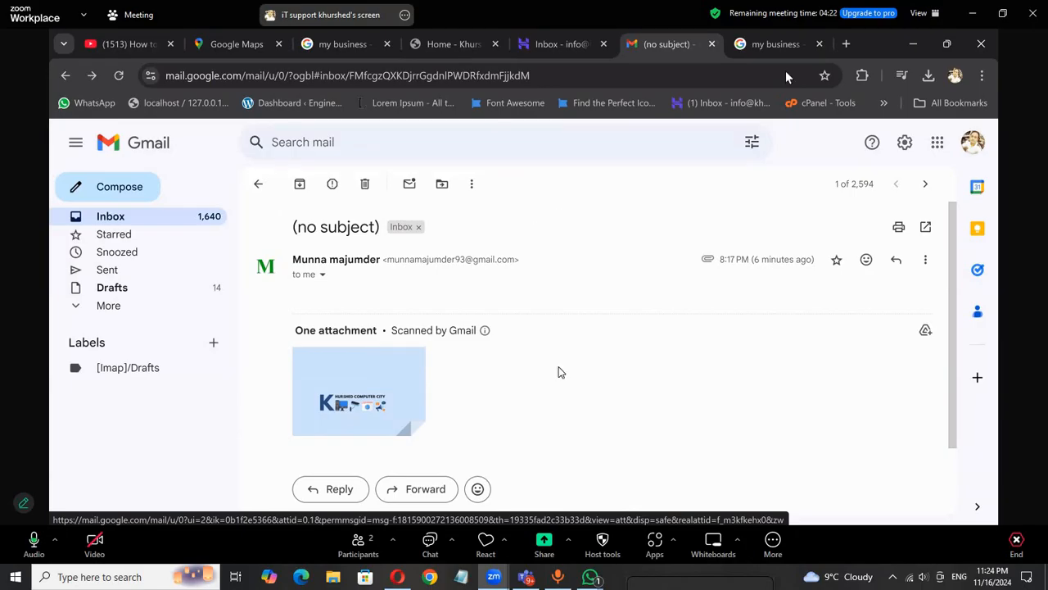
pyautogui.hotkey('ctrl', 'Tab')
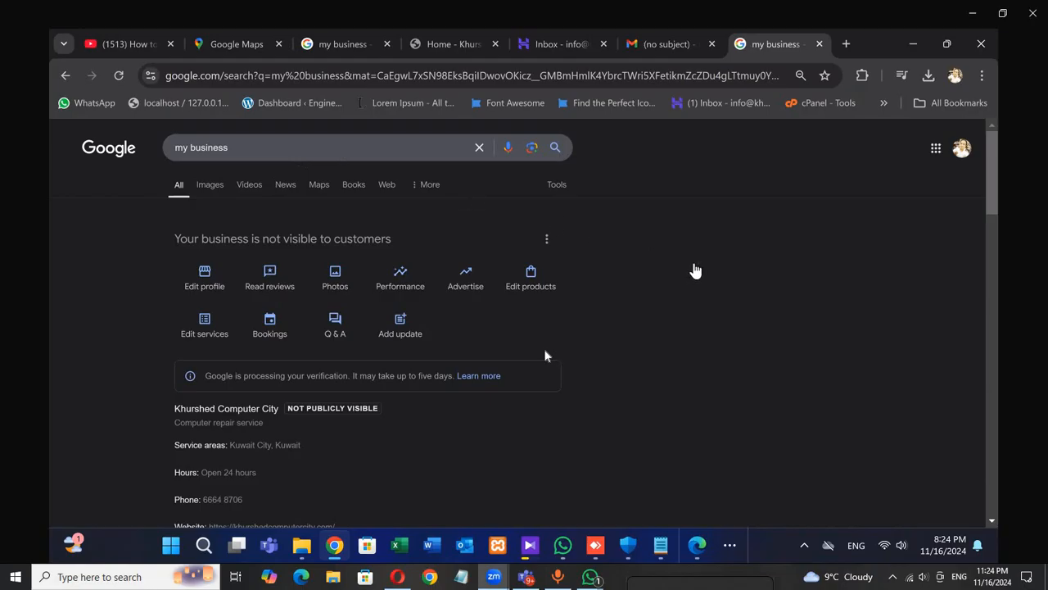
# Bring the Hostinger 'Inbox - info@' business webmail to the front, passing through Gmail
pyautogui.click(643, 44)
pyautogui.click(565, 41)
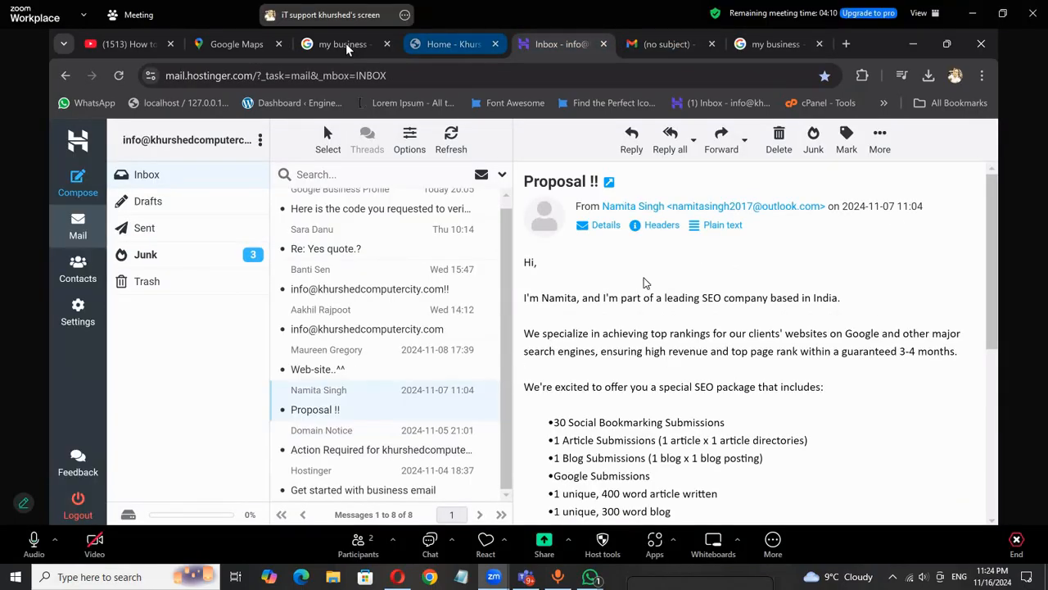
# Show the Khurshed Computer City website's Home page with the logo in its header
pyautogui.click(453, 44)
pyautogui.click(344, 44)
pyautogui.click(477, 49)
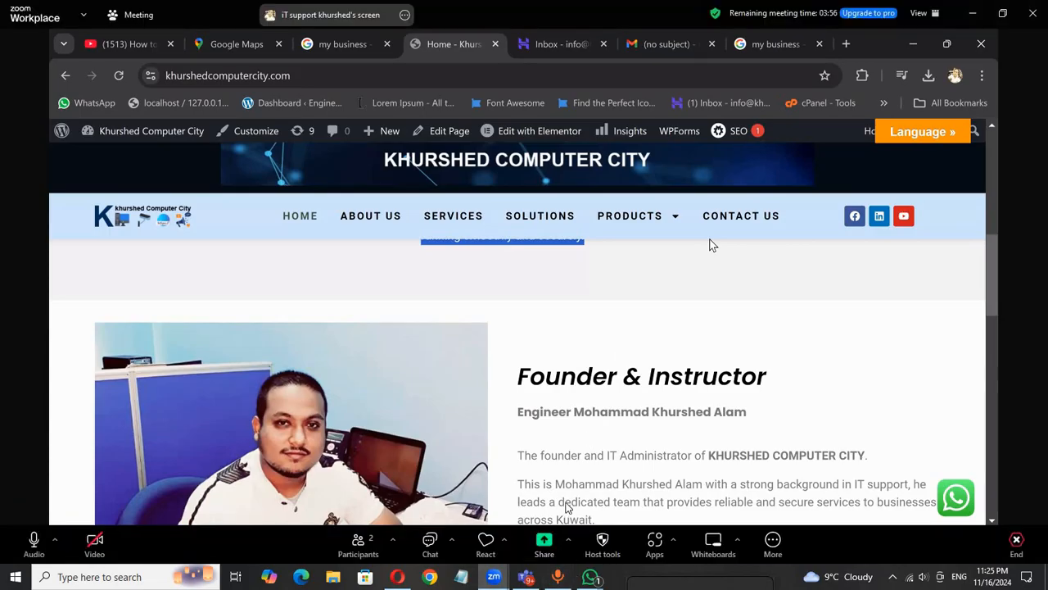
# Briefly restore and minimize the WO Mic window, then switch to the Google Maps tab
pyautogui.click(557, 576)
pyautogui.click(575, 141)
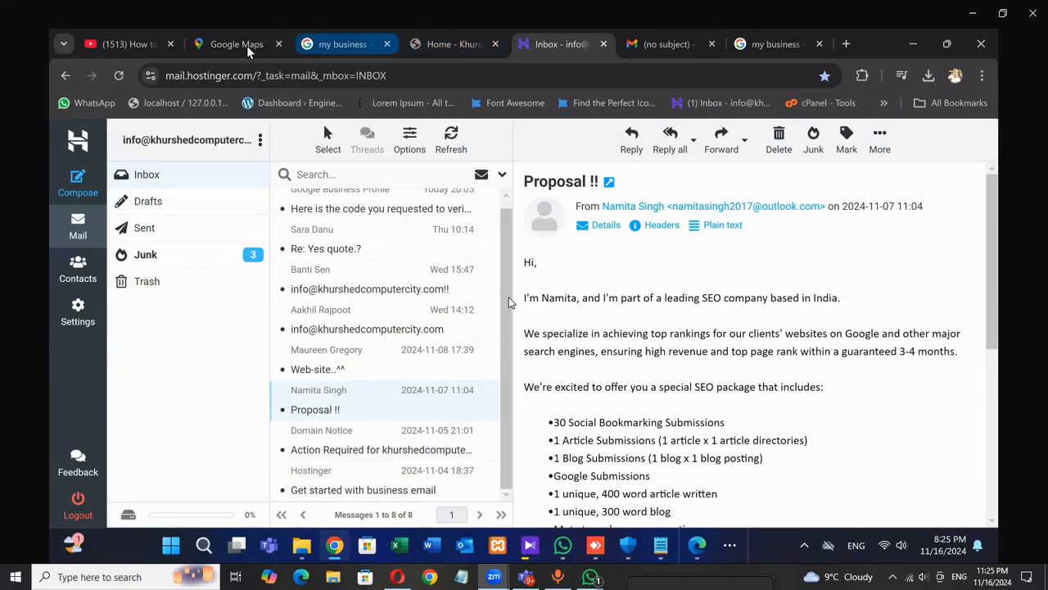
pyautogui.click(247, 45)
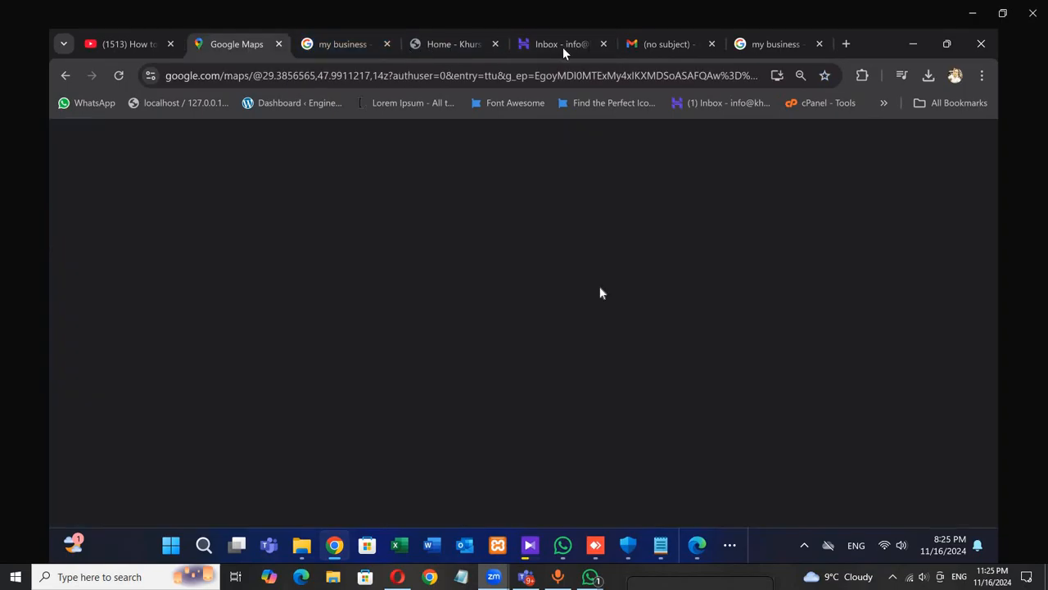